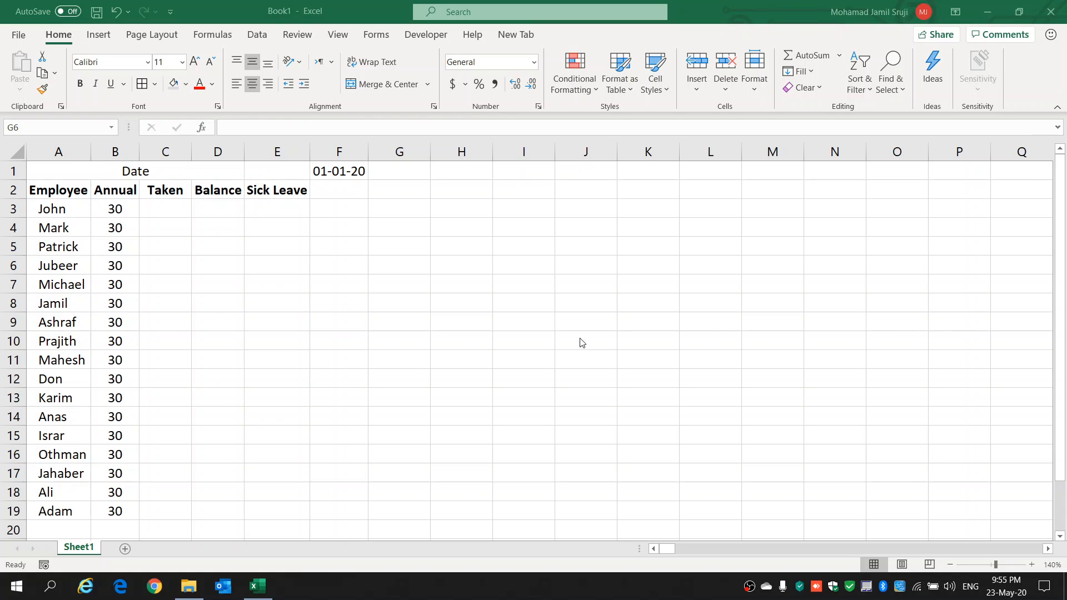
Step: Format the date in F1 with a 90-degree text orientation and the two-digit-day 14-Mar-12 date type (01-Jan-20)
{"action": "left_click", "coordinate": [344, 172]}
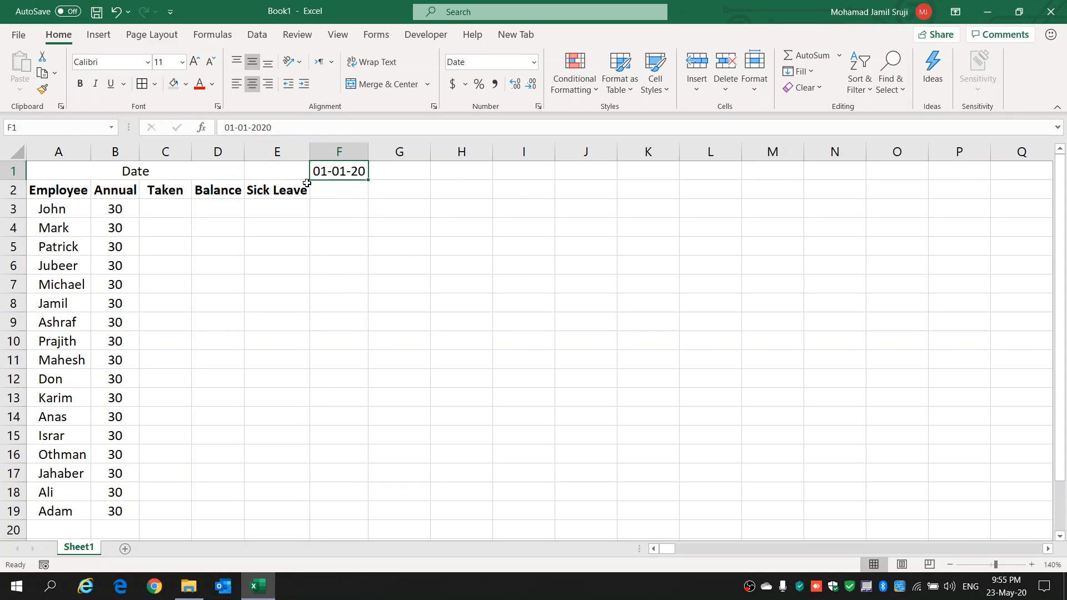
{"action": "right_click", "coordinate": [350, 171]}
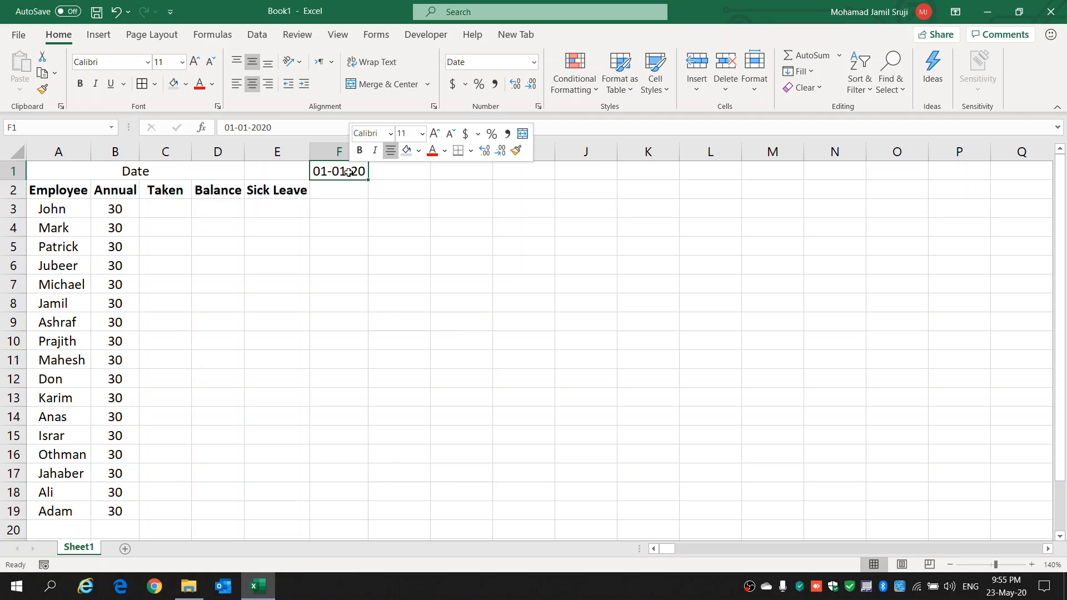
{"action": "left_click", "coordinate": [401, 476]}
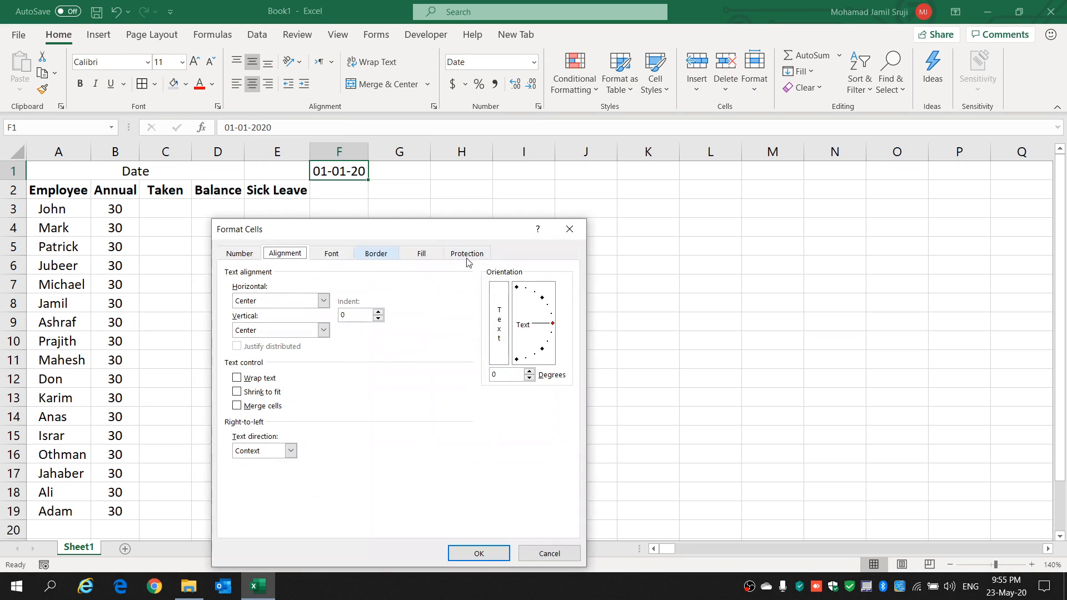
{"action": "left_click_drag", "start_coordinate": [553, 329], "coordinate": [517, 290]}
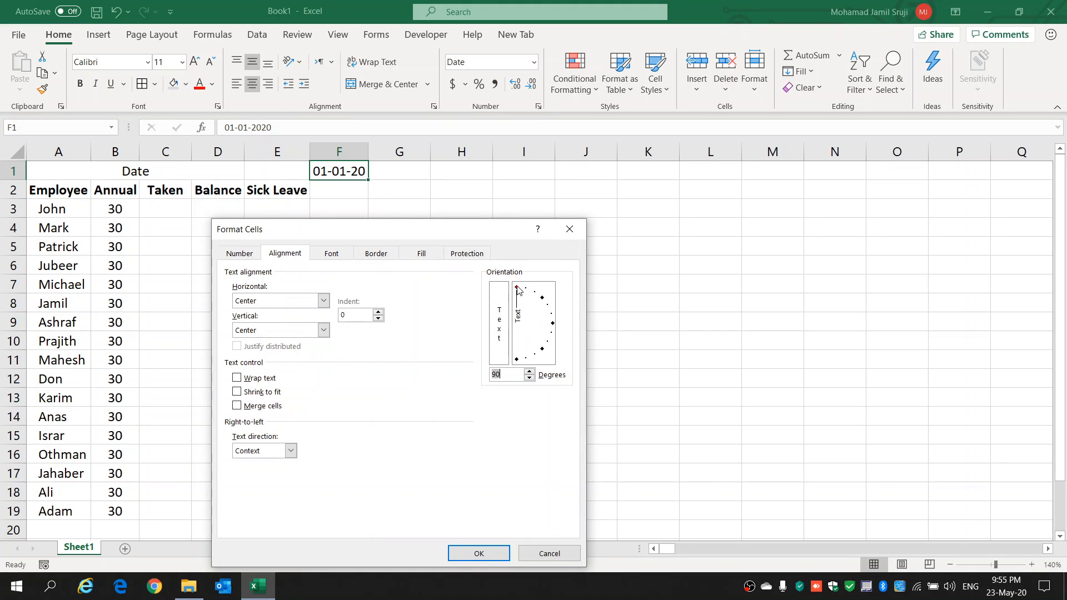
{"action": "left_click", "coordinate": [239, 253]}
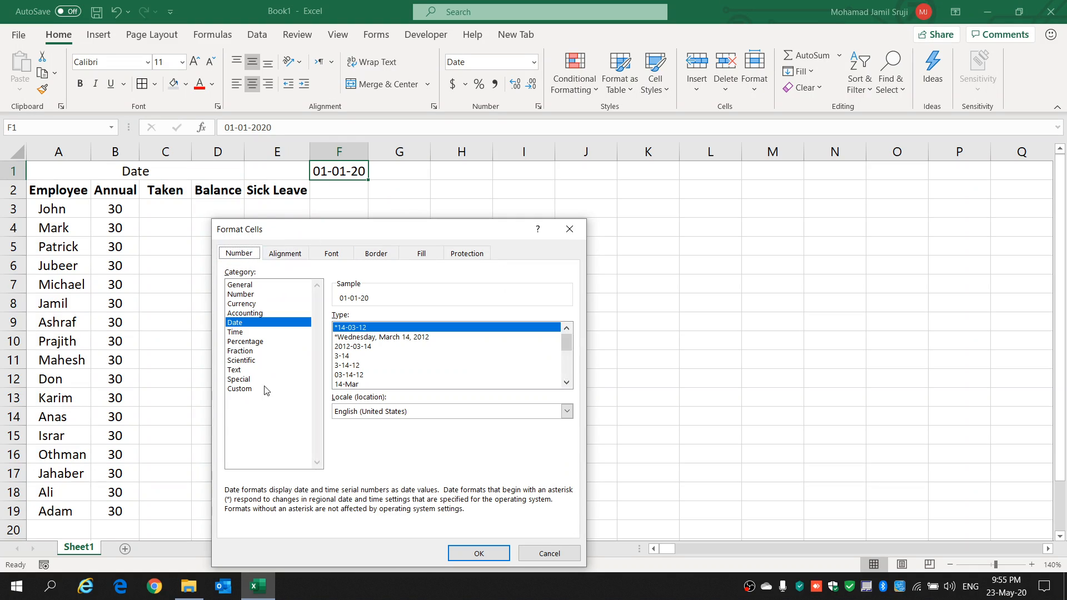
{"action": "left_click", "coordinate": [356, 376]}
{"action": "scroll", "coordinate": [371, 363], "scroll_direction": "down", "scroll_amount": 1}
{"action": "left_click", "coordinate": [367, 366]}
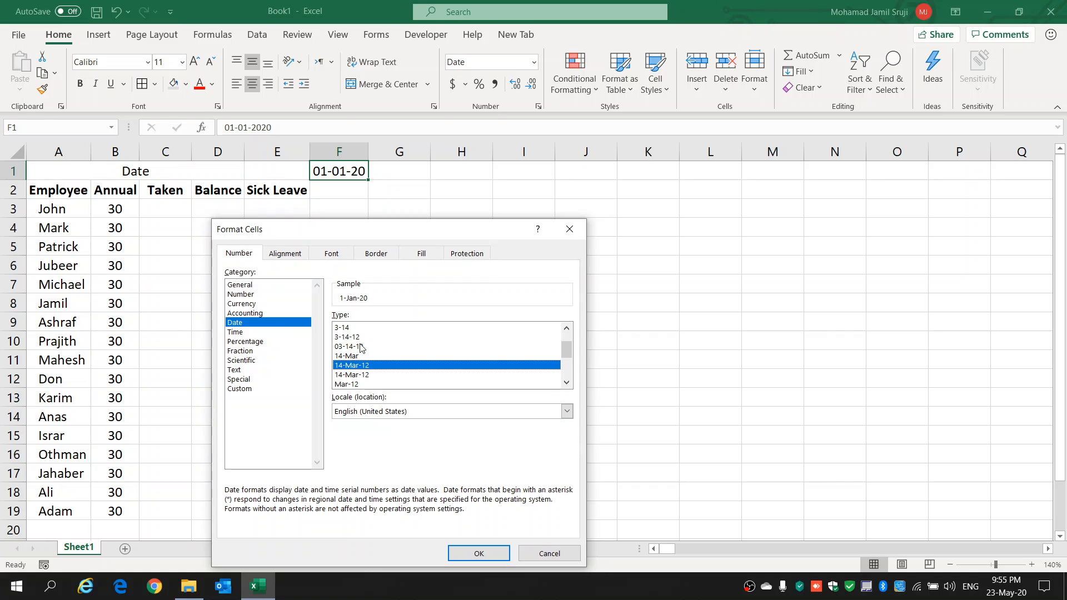
{"action": "left_click", "coordinate": [351, 375]}
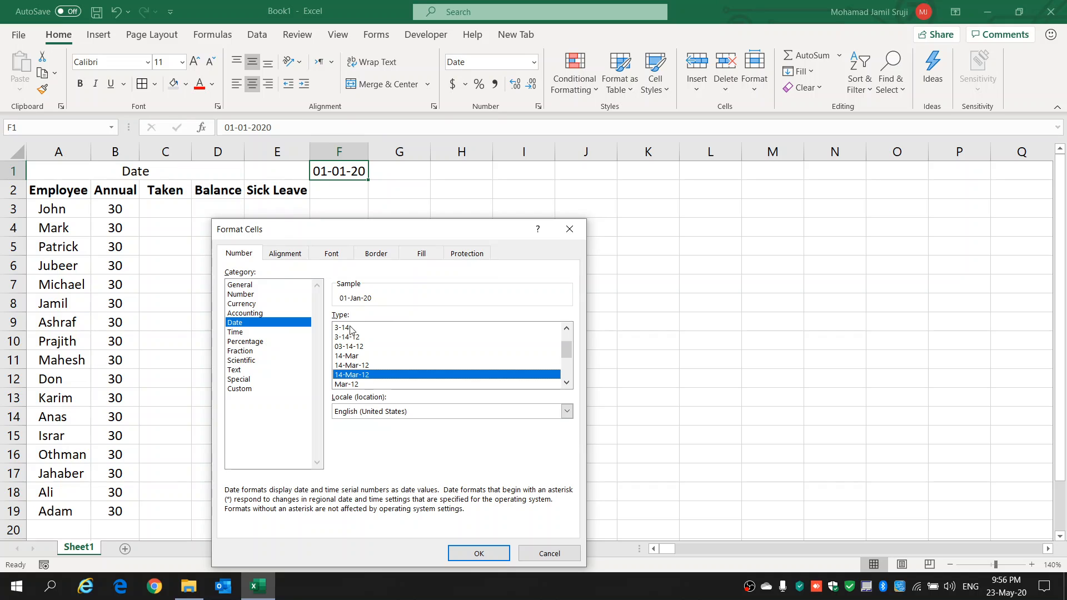
{"action": "left_click", "coordinate": [477, 553]}
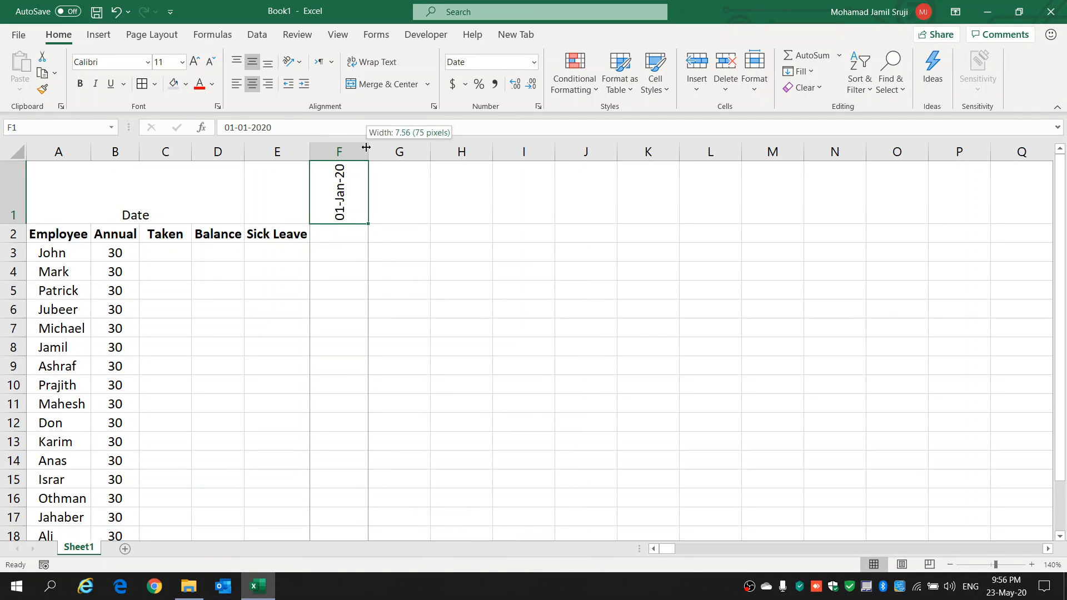
Step: Fit column F to its content and fill the daily date series from F1 across row 1 to 31-Dec-20 in NG1
{"action": "double_click", "coordinate": [366, 148]}
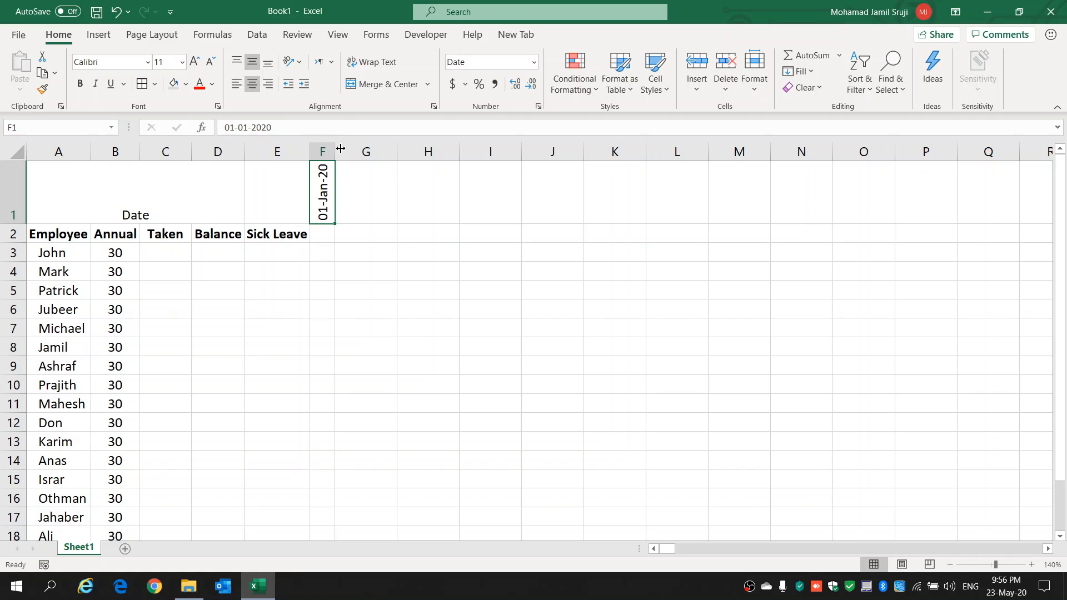
{"action": "left_click", "coordinate": [355, 288]}
{"action": "left_click", "coordinate": [326, 217]}
{"action": "left_click_drag", "start_coordinate": [335, 223], "coordinate": [943, 210]}
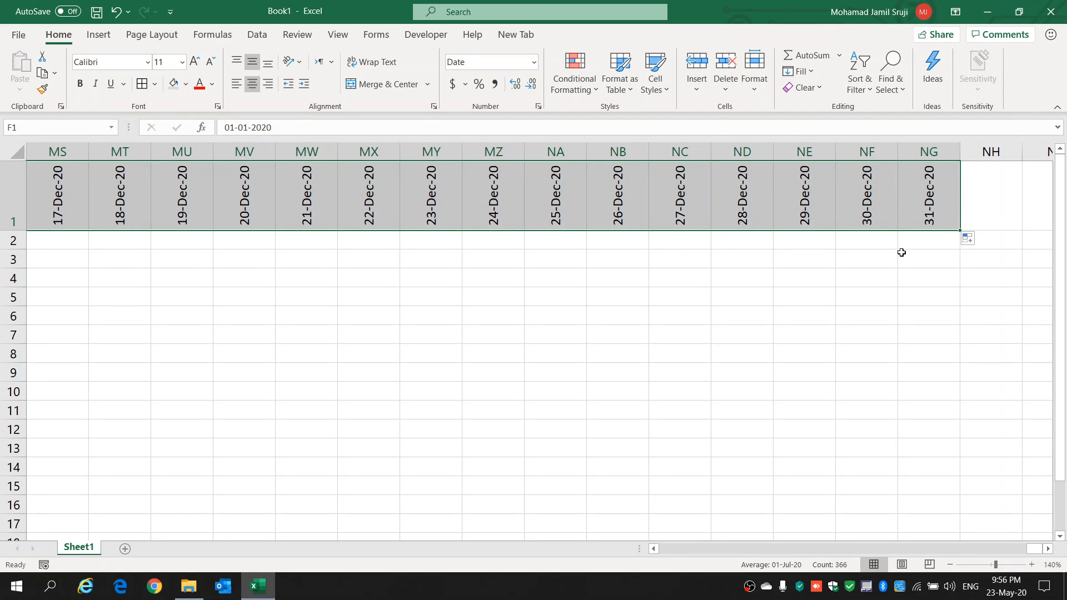
Step: Narrow all date columns from G through NG to about the same width as column F
{"action": "left_click", "coordinate": [939, 148]}
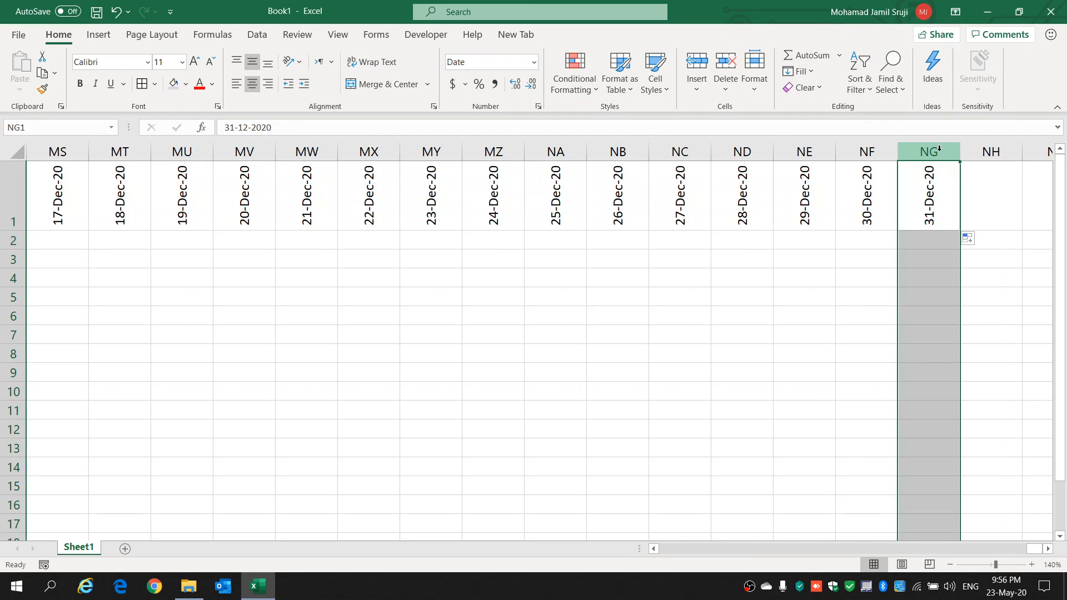
{"action": "left_click_drag", "start_coordinate": [927, 151], "coordinate": [347, 181]}
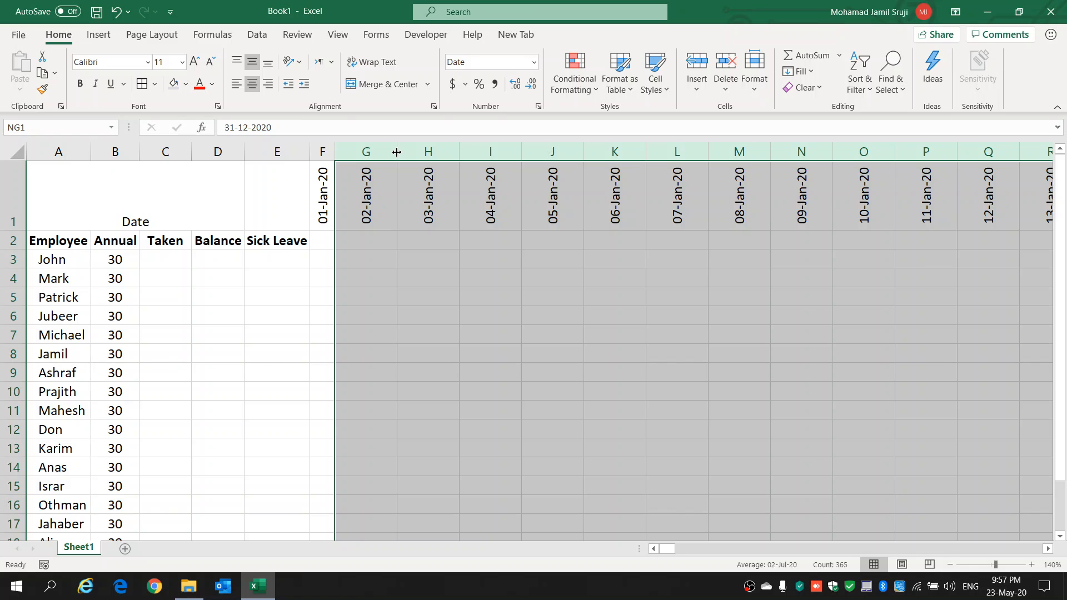
{"action": "left_click_drag", "start_coordinate": [397, 151], "coordinate": [359, 152]}
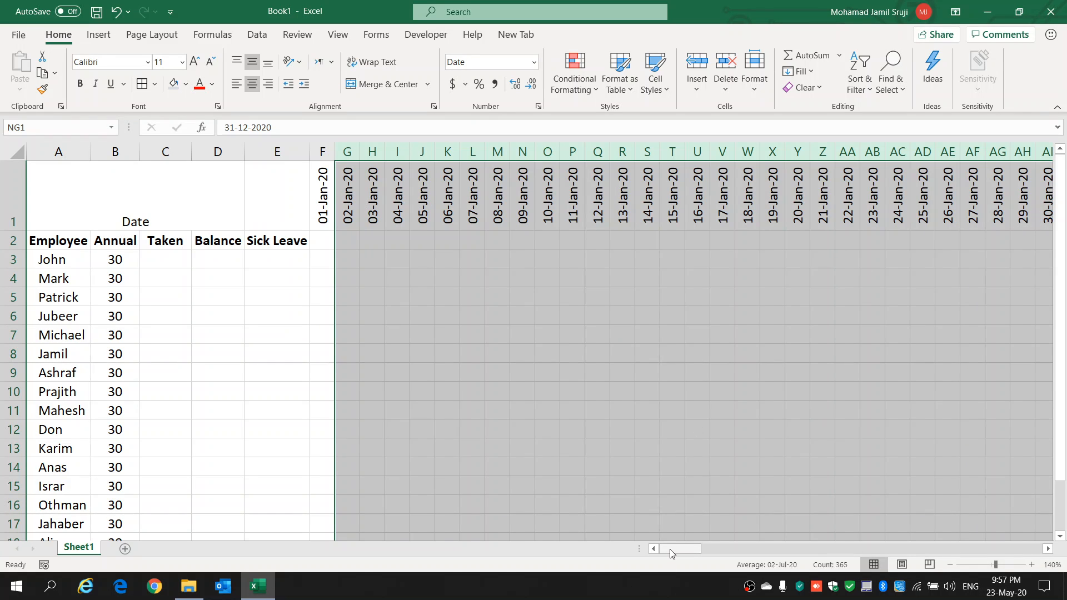
{"action": "left_click", "coordinate": [343, 260]}
{"action": "left_click", "coordinate": [320, 260]}
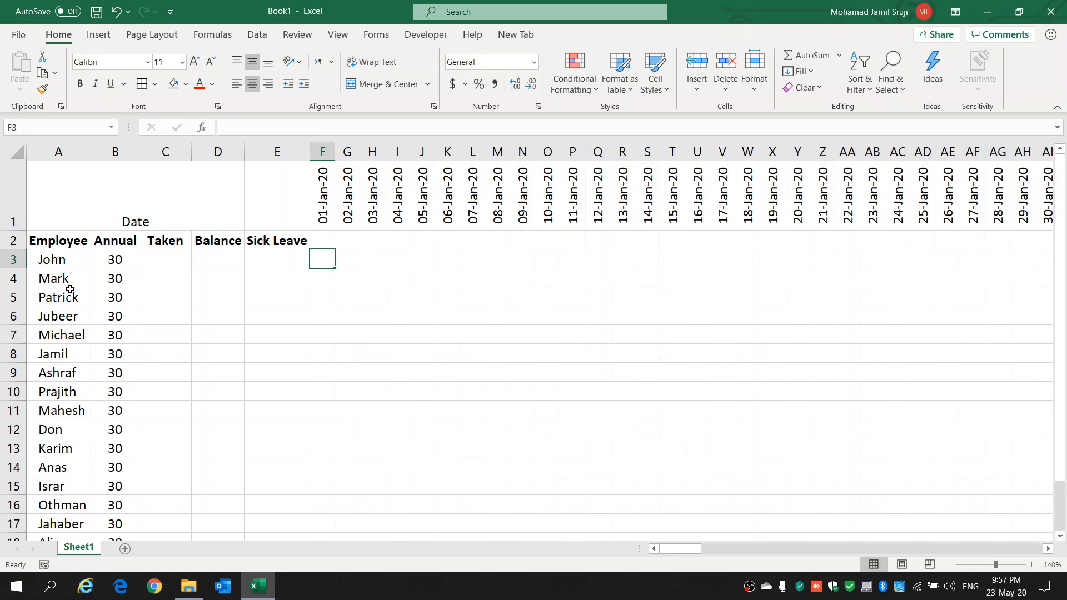
{"action": "left_click", "coordinate": [128, 258]}
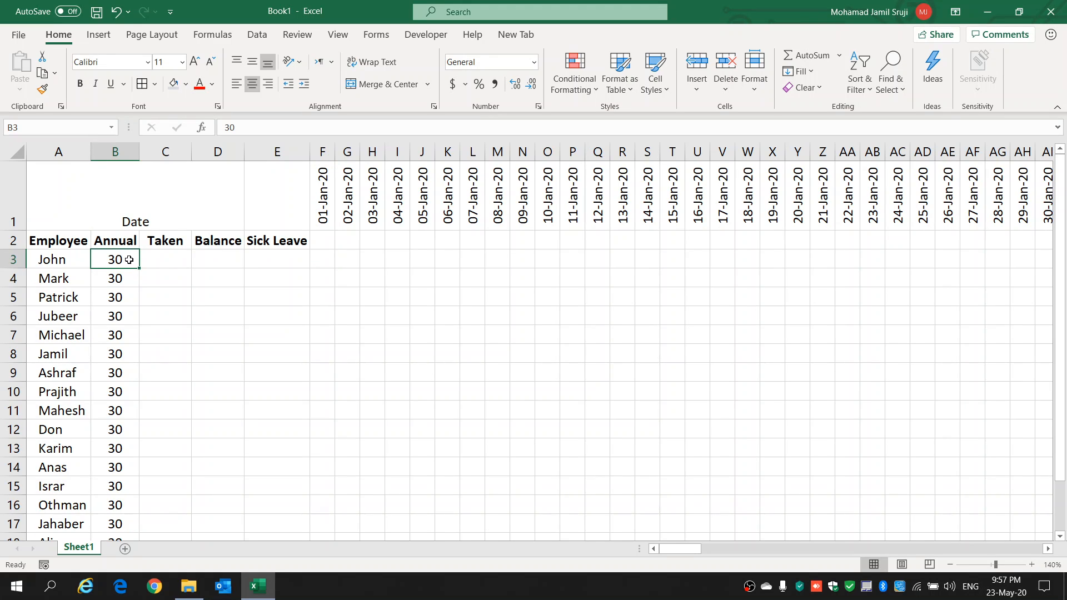
{"action": "scroll", "coordinate": [129, 260], "scroll_direction": "down", "scroll_amount": 3}
{"action": "left_click_drag", "start_coordinate": [131, 342], "coordinate": [143, 264]}
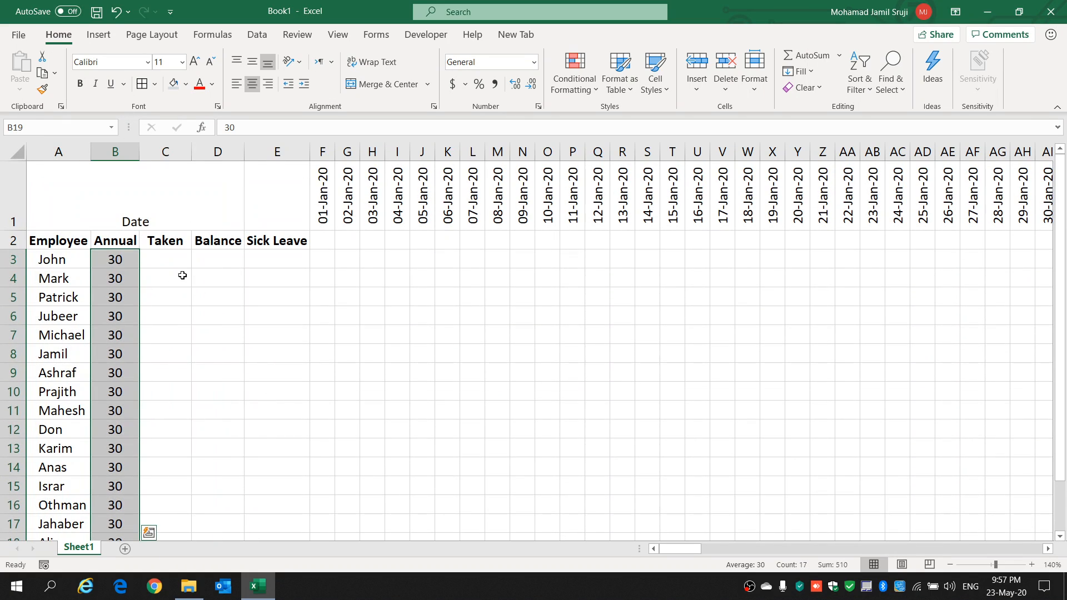
{"action": "left_click", "coordinate": [168, 257]}
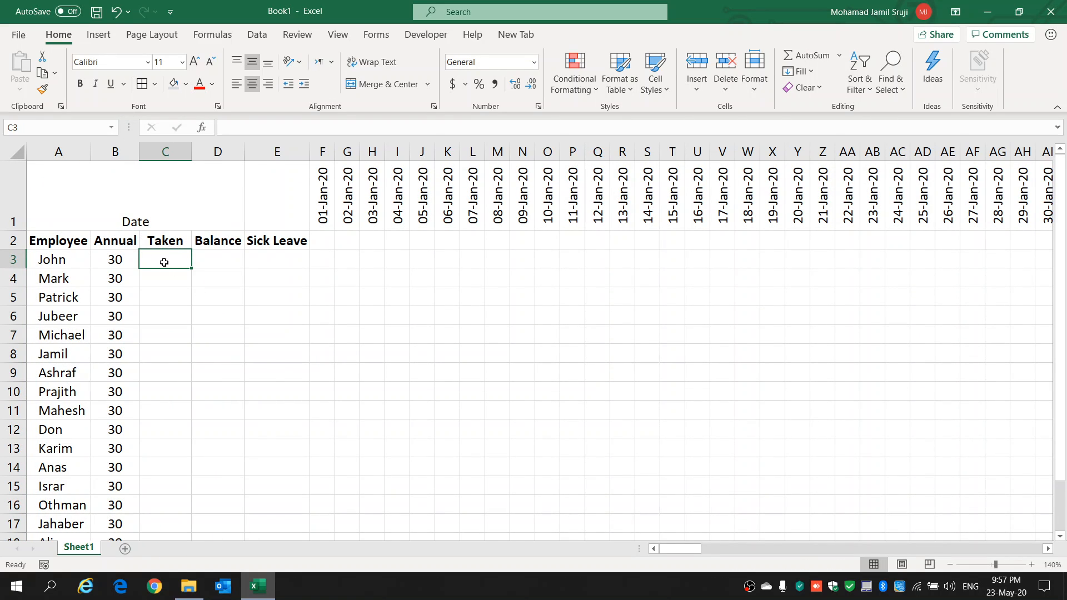
Step: Try the leave codes A in I3 and S in J3, and clear both cells
{"action": "left_click_drag", "start_coordinate": [388, 272], "coordinate": [390, 264]}
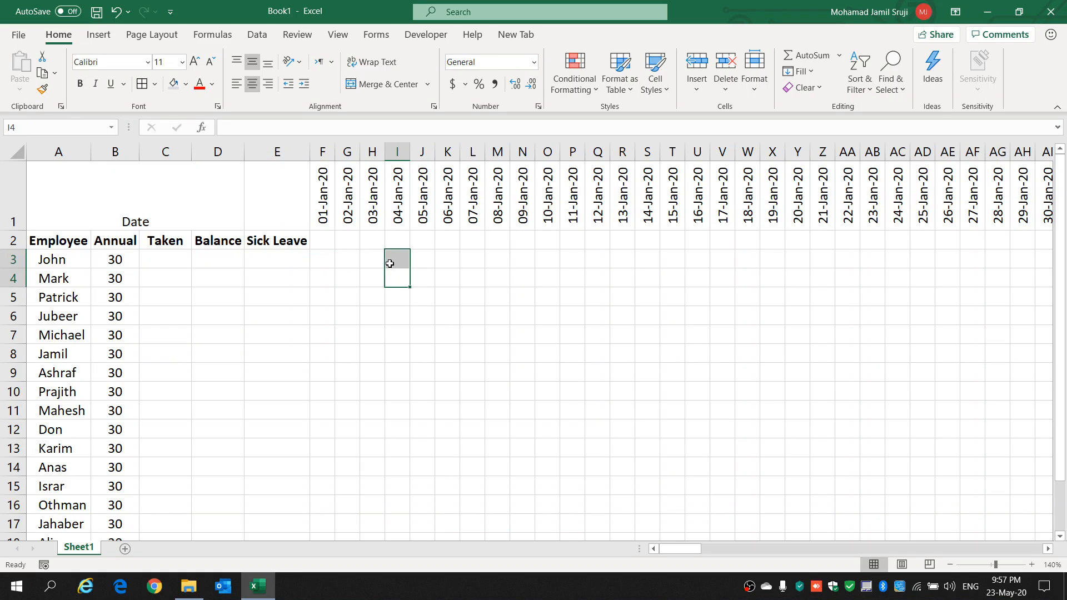
{"action": "left_click", "coordinate": [405, 260]}
{"action": "type", "text": "A"}
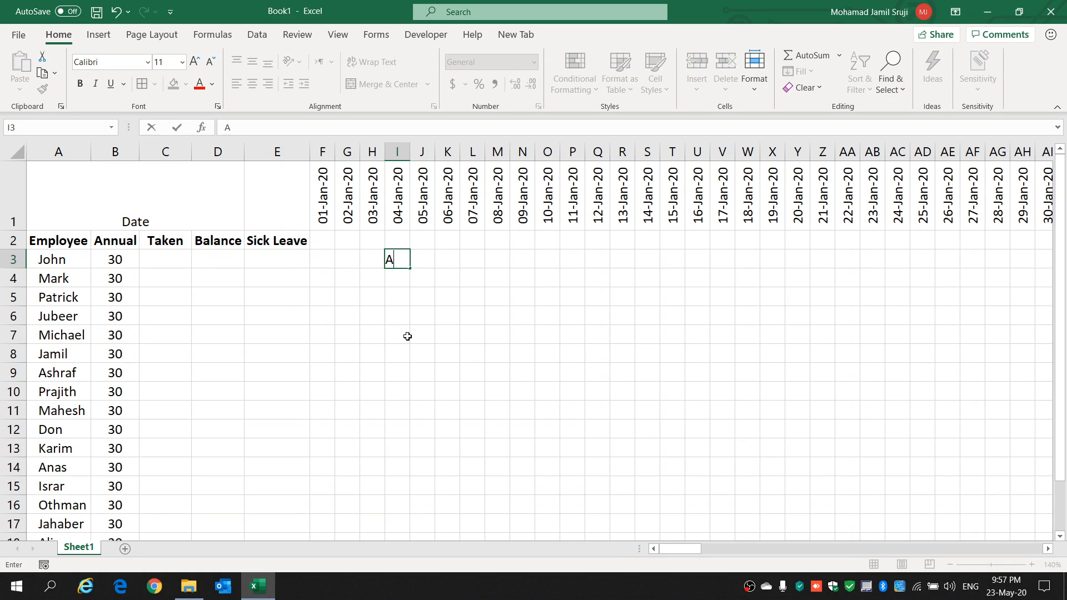
{"action": "left_click", "coordinate": [427, 260]}
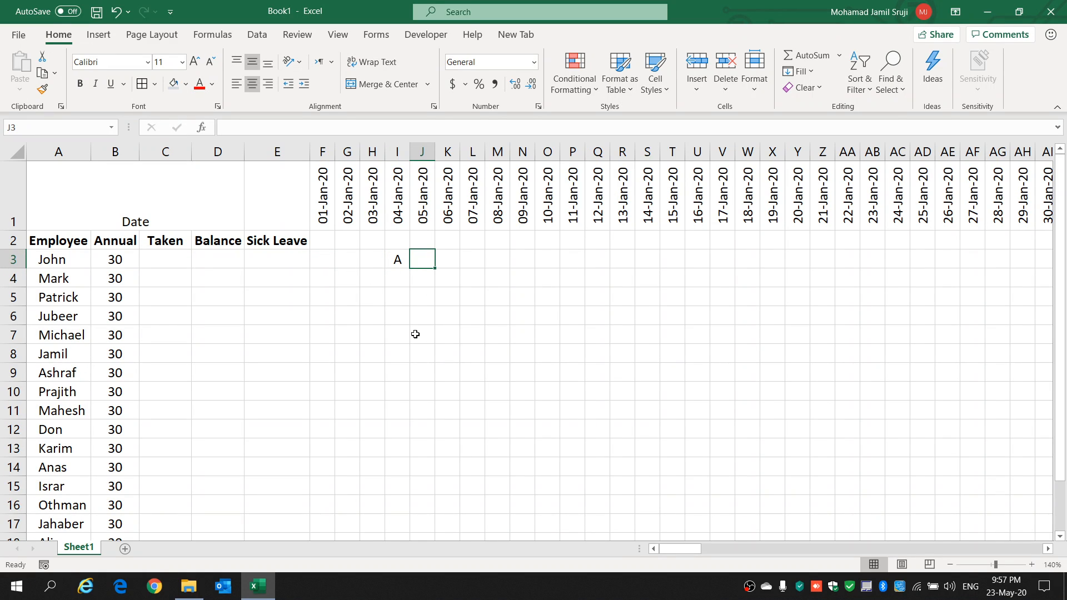
{"action": "type", "text": "S"}
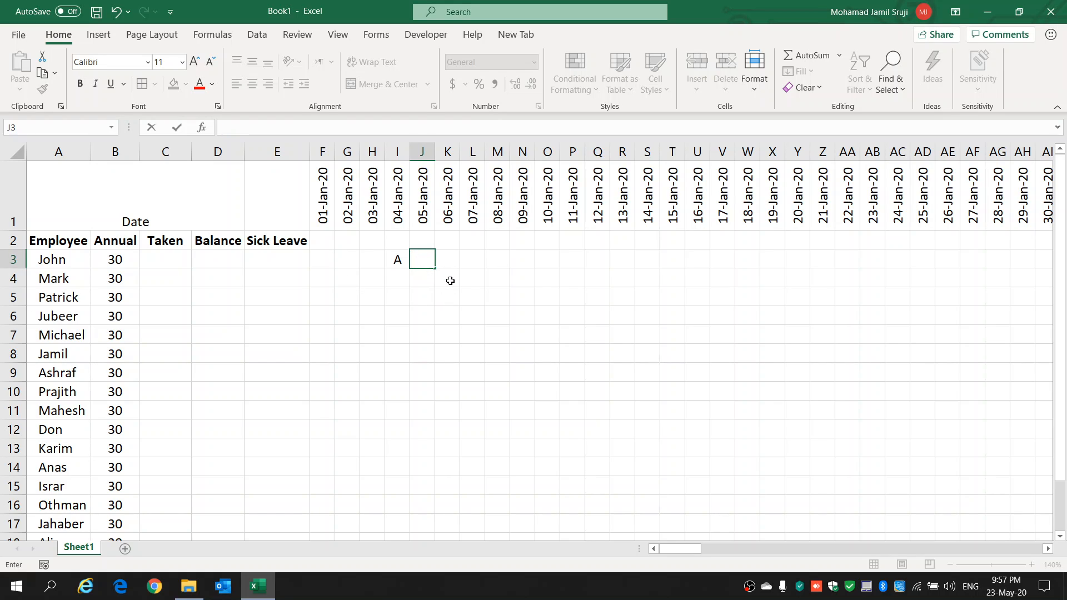
{"action": "left_click", "coordinate": [400, 258]}
{"action": "key", "text": "BackSpace"}
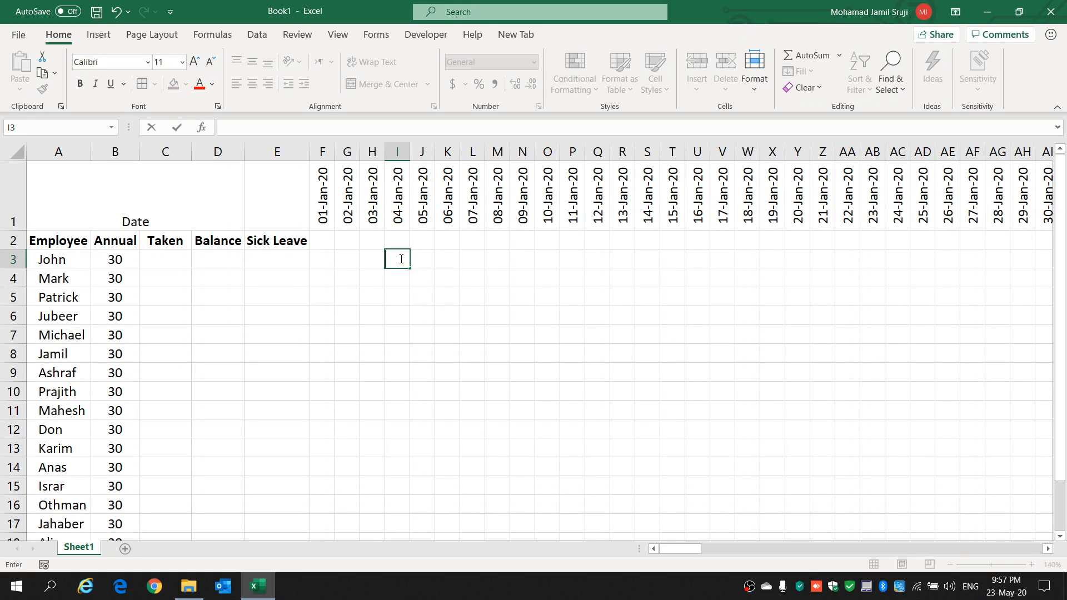
{"action": "left_click", "coordinate": [326, 266]}
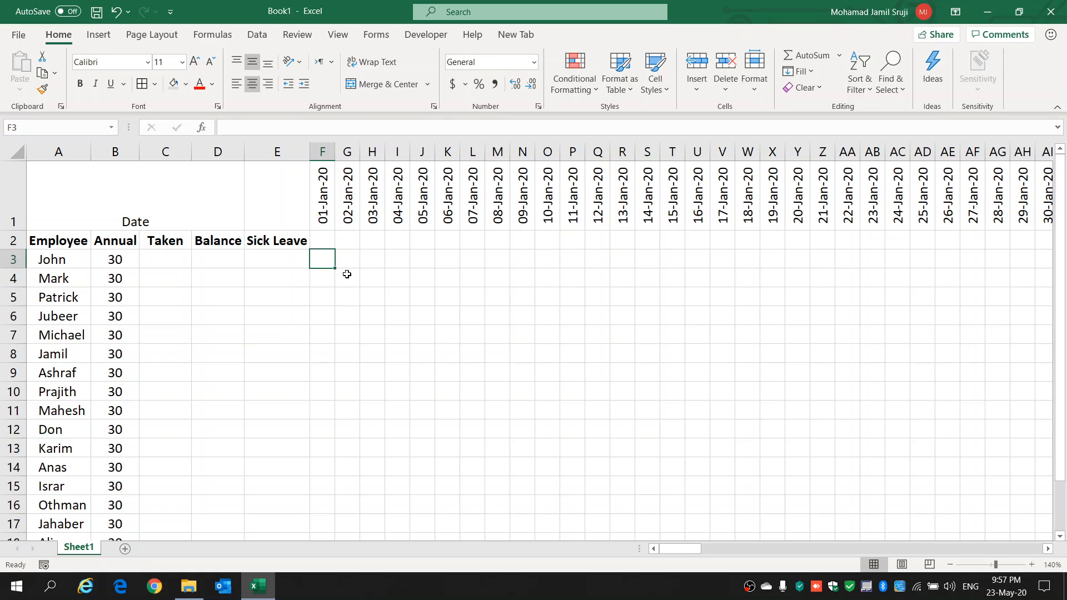
Step: Begin a COUNTIF formula in C3 of the Taken column with F3:NG3 as its range
{"action": "left_click", "coordinate": [175, 258]}
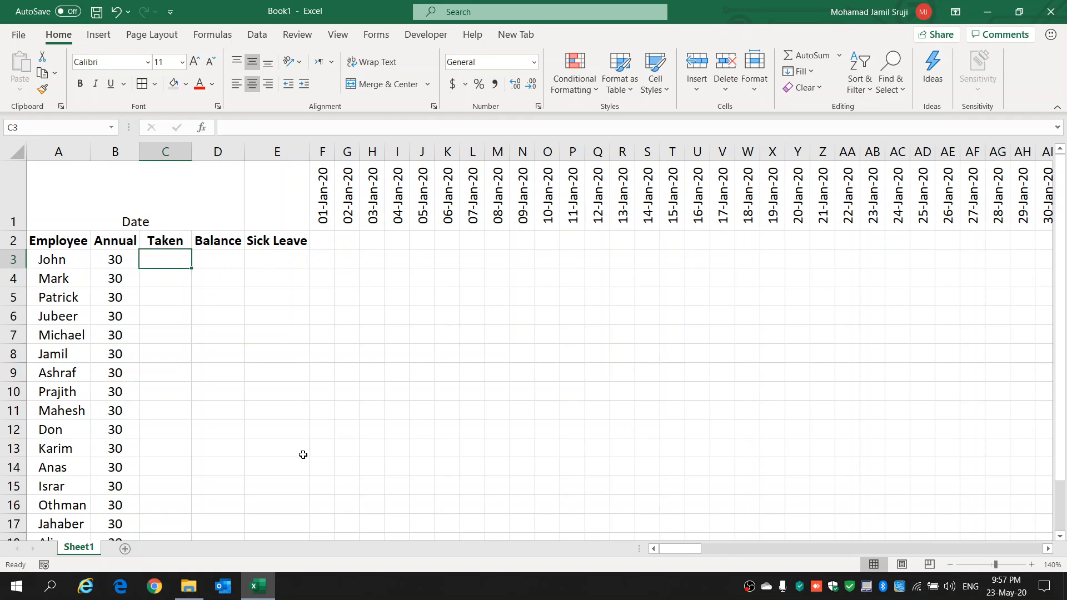
{"action": "type", "text": "=COUN"}
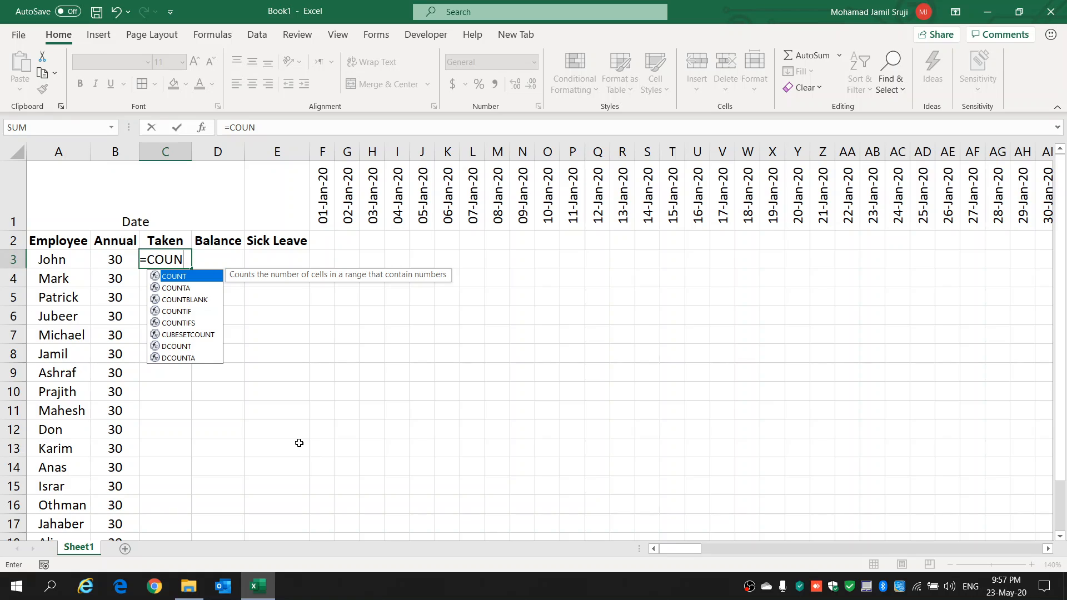
{"action": "type", "text": "TIF("}
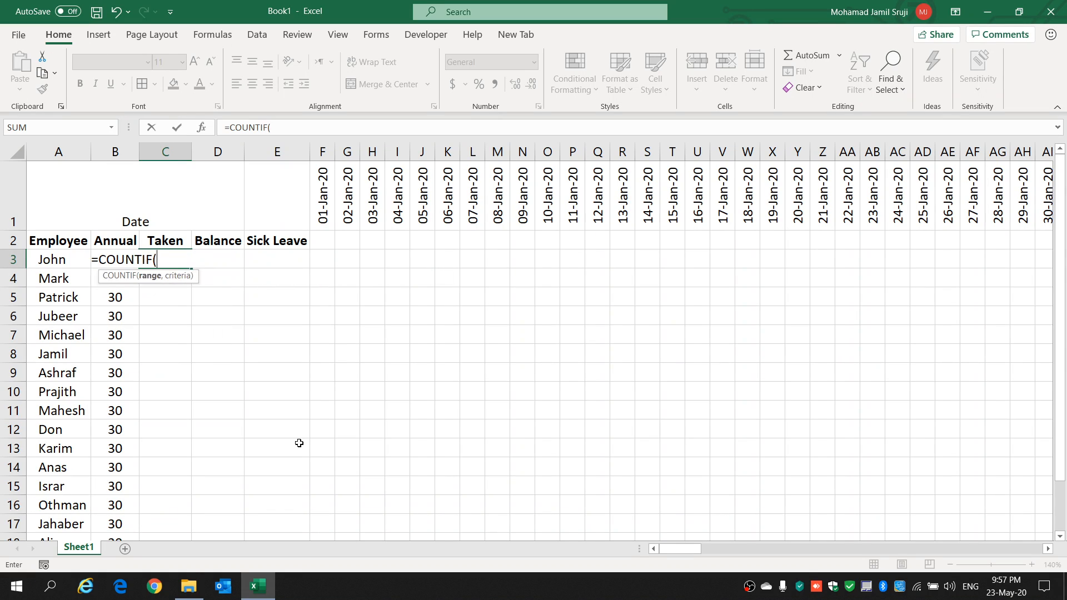
{"action": "left_click", "coordinate": [321, 256]}
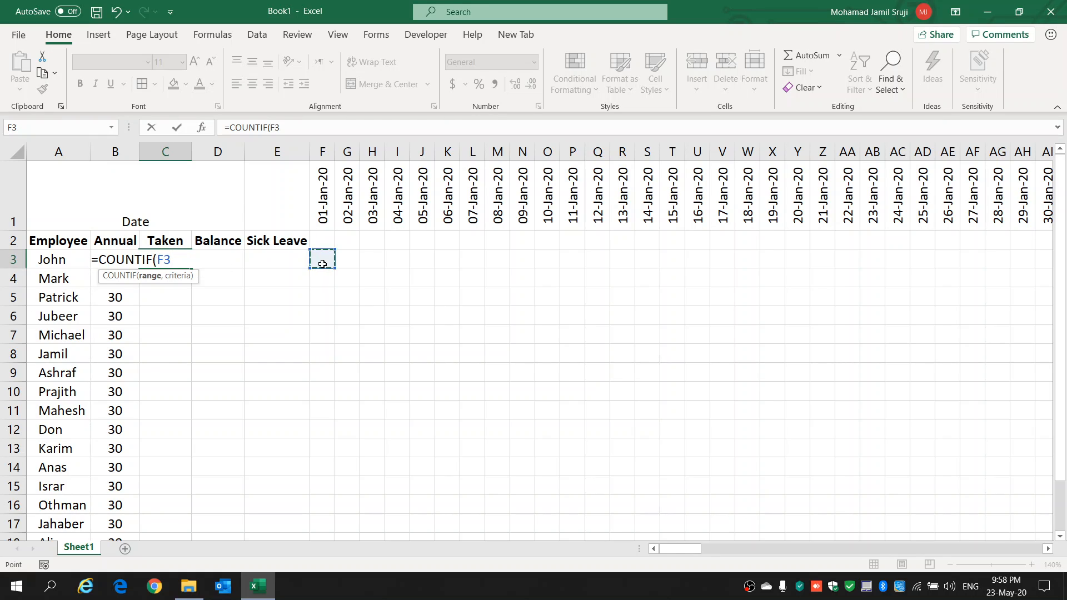
{"action": "key", "text": "F8"}
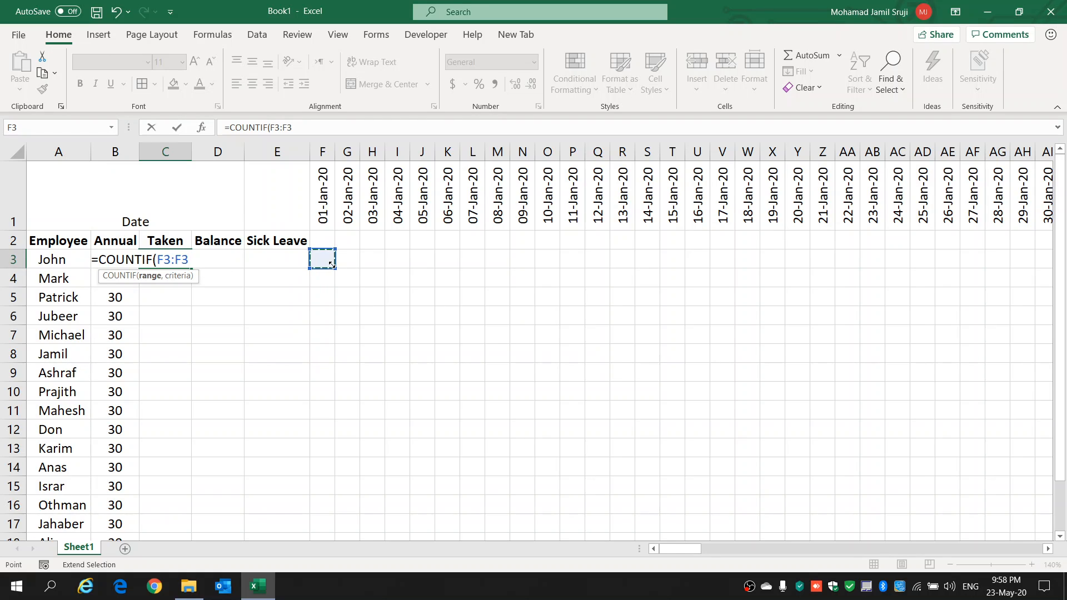
{"action": "key", "text": "BackSpace"}
{"action": "key", "text": "BackSpace"}
{"action": "type", "text": "ng"}
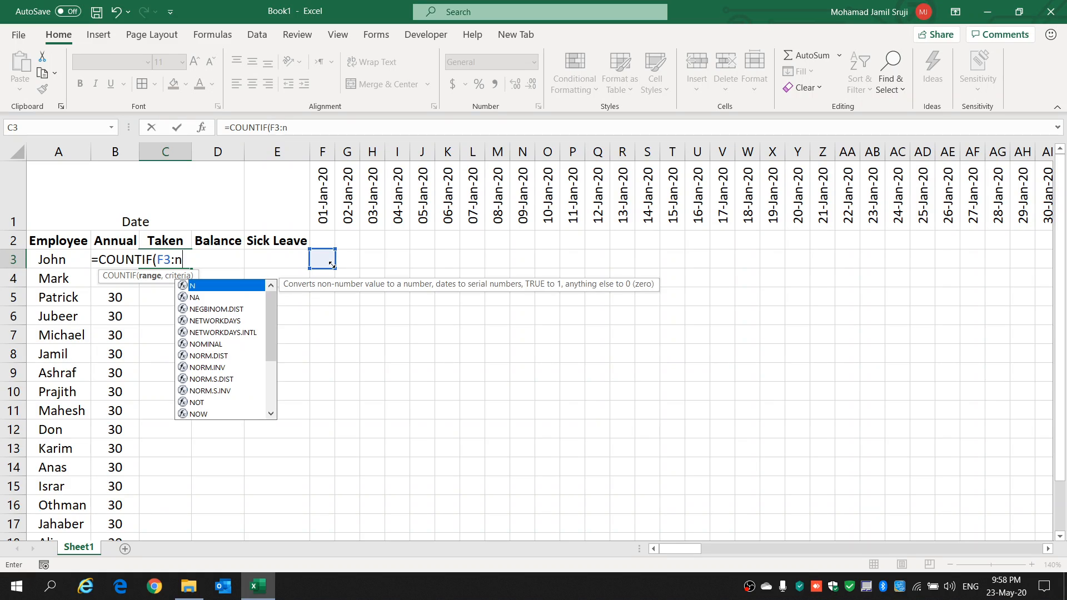
{"action": "key", "text": "BackSpace"}
{"action": "type", "text": "NG"}
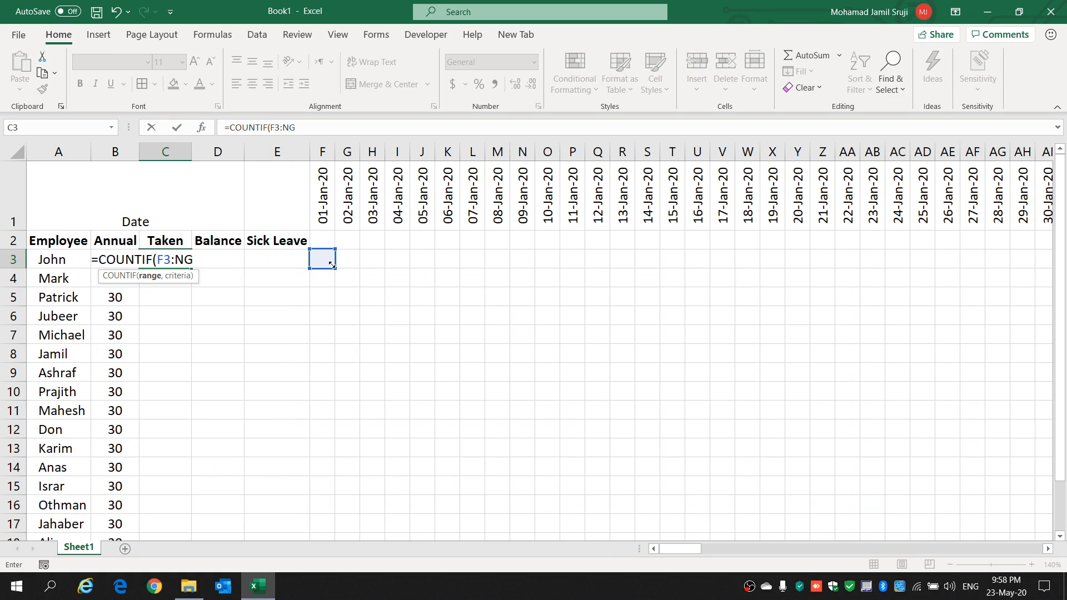
{"action": "type", "text": "3"}
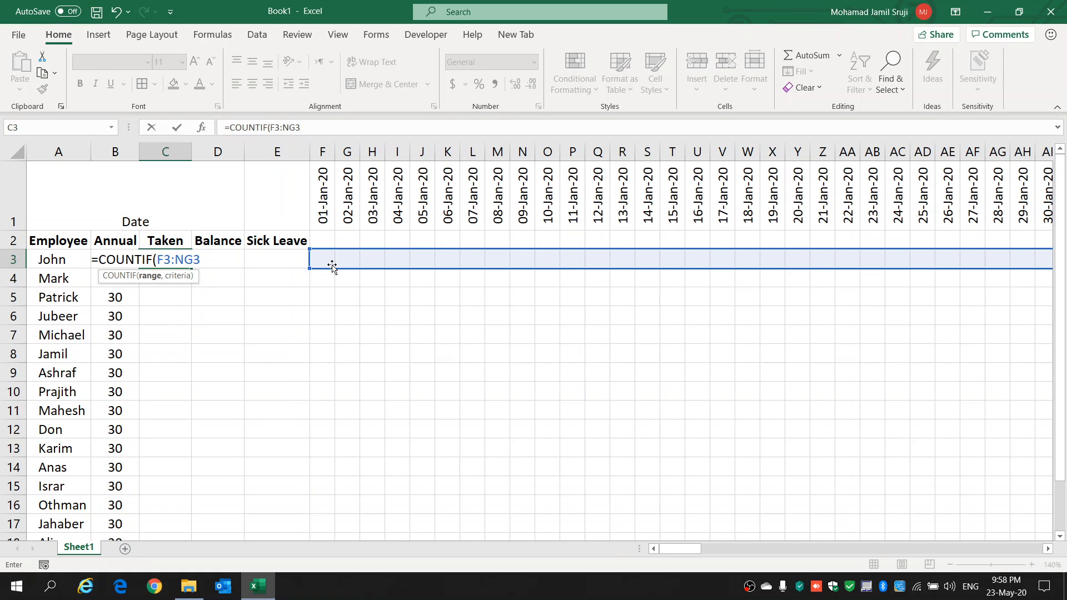
{"action": "key", "text": "Return"}
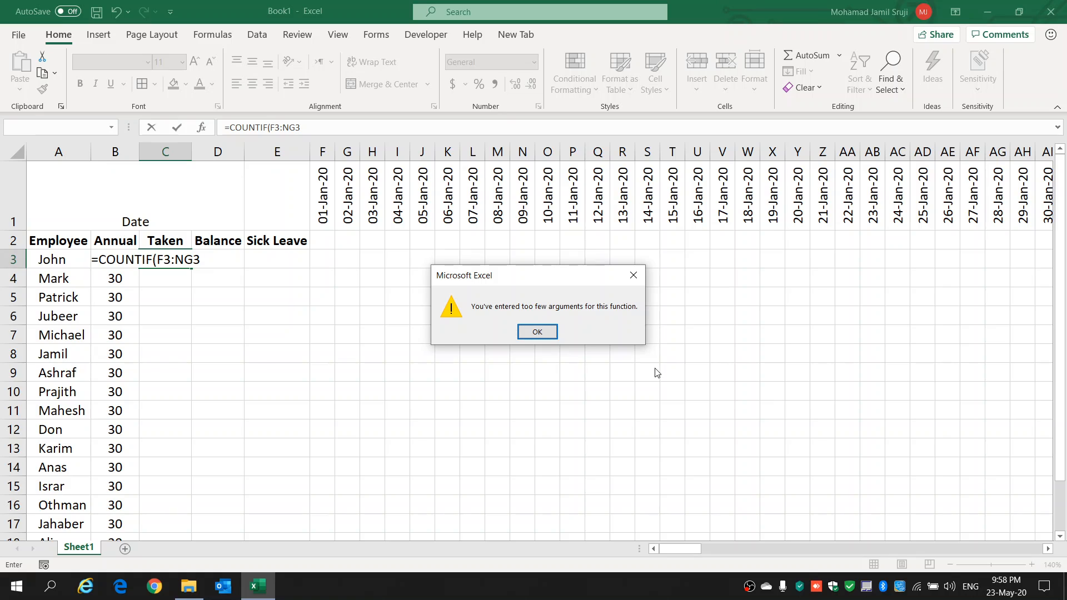
{"action": "left_click", "coordinate": [544, 333]}
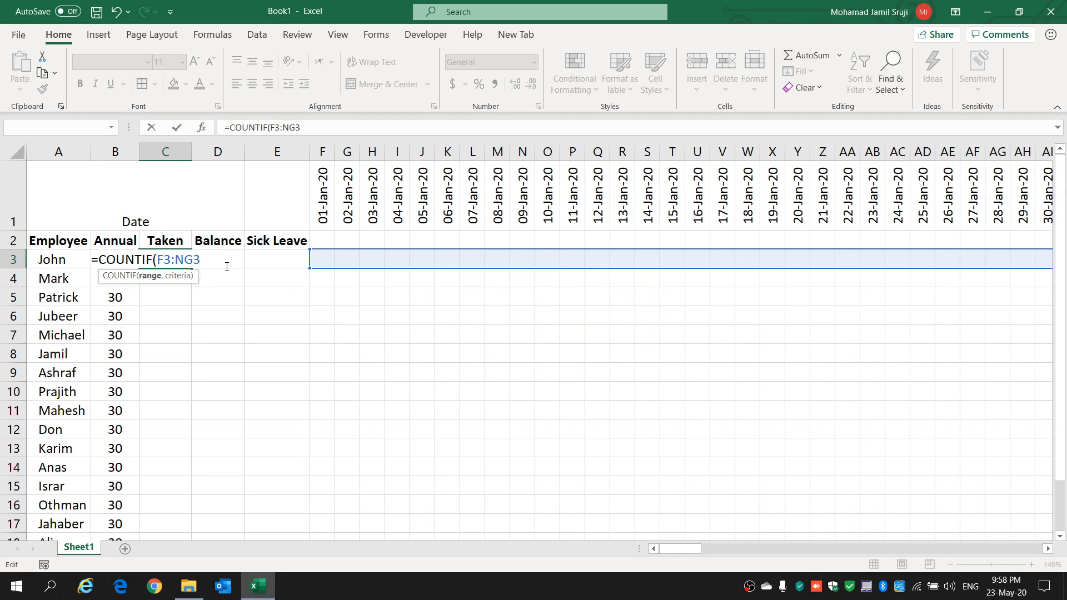
Step: Complete the COUNTIF formula in C3 with the criterion "A" and select the cell again
{"action": "type", "text": ", \"A\""}
{"action": "key", "text": "Return"}
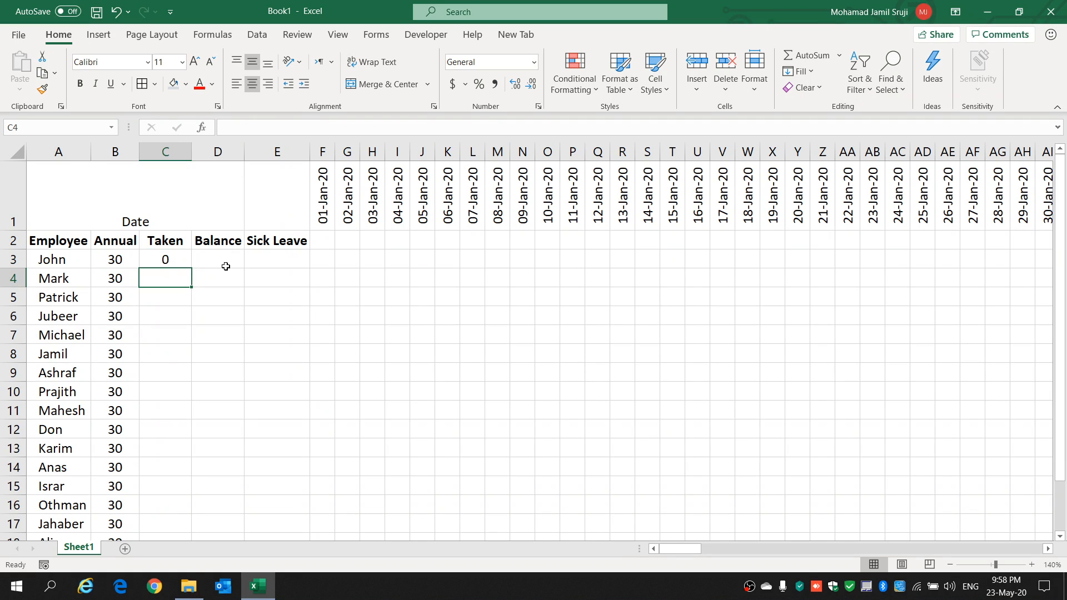
{"action": "left_click", "coordinate": [165, 256]}
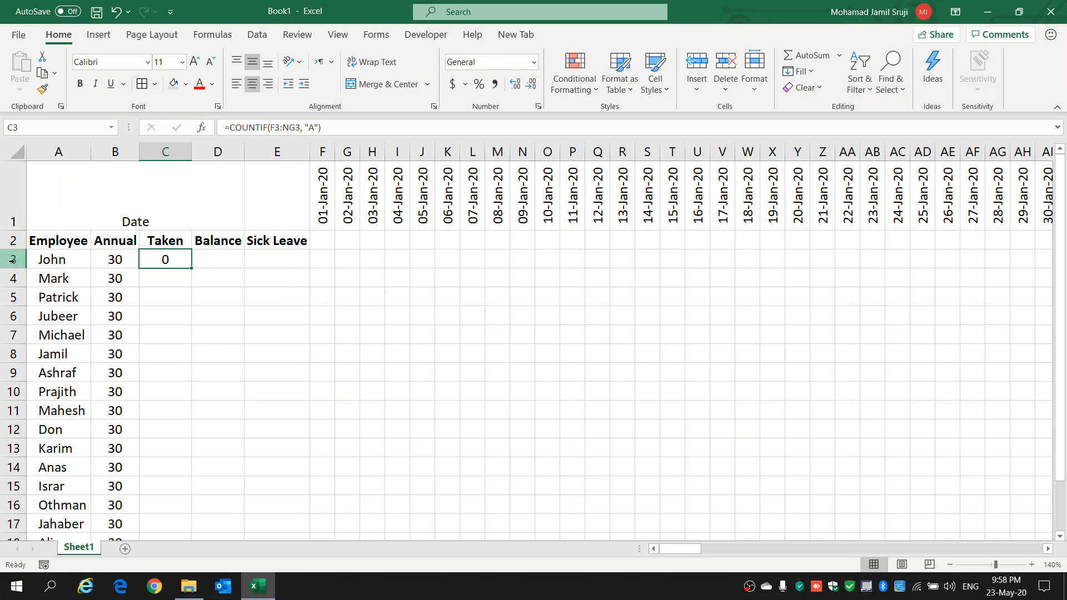
Step: Test the Taken formula by entering the leave code A in F3 and M3, and clear both cells
{"action": "left_click", "coordinate": [12, 260]}
{"action": "left_click", "coordinate": [325, 258]}
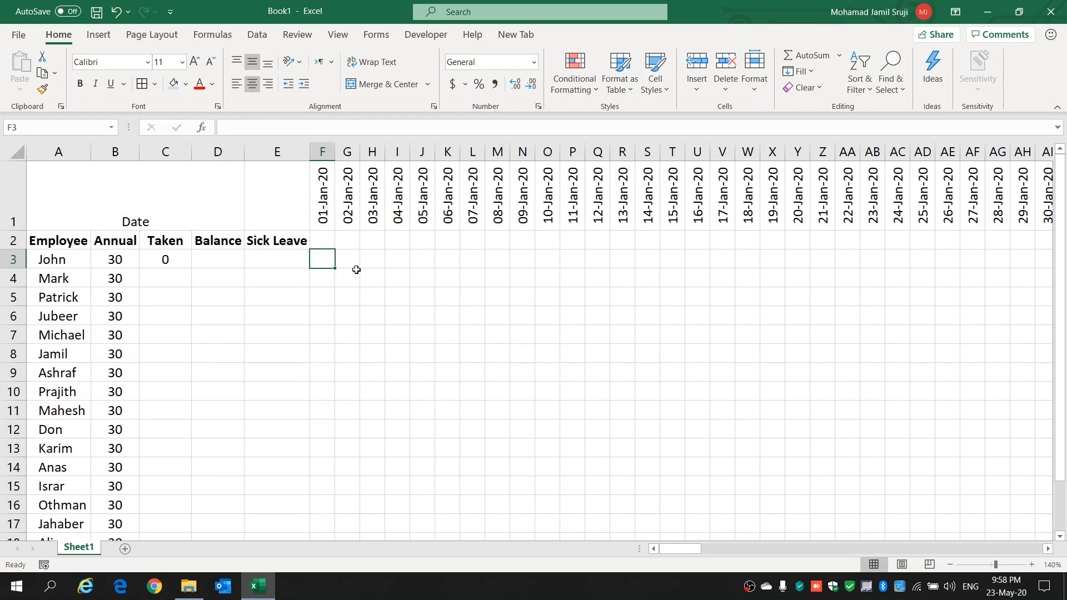
{"action": "type", "text": "A"}
{"action": "left_click", "coordinate": [350, 260]}
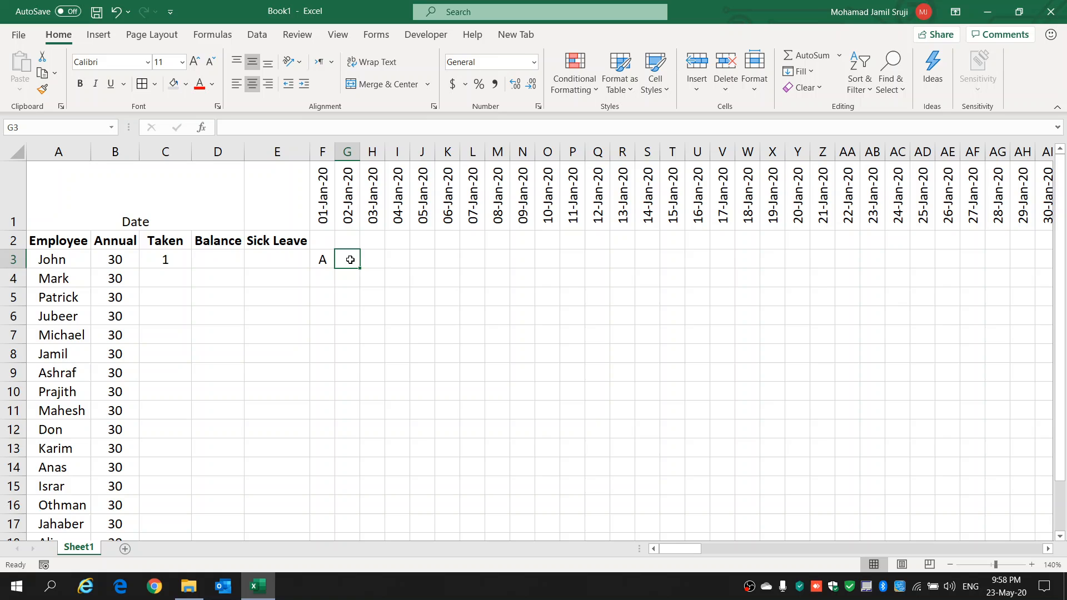
{"action": "left_click", "coordinate": [500, 259]}
{"action": "type", "text": "A"}
{"action": "left_click", "coordinate": [547, 262]}
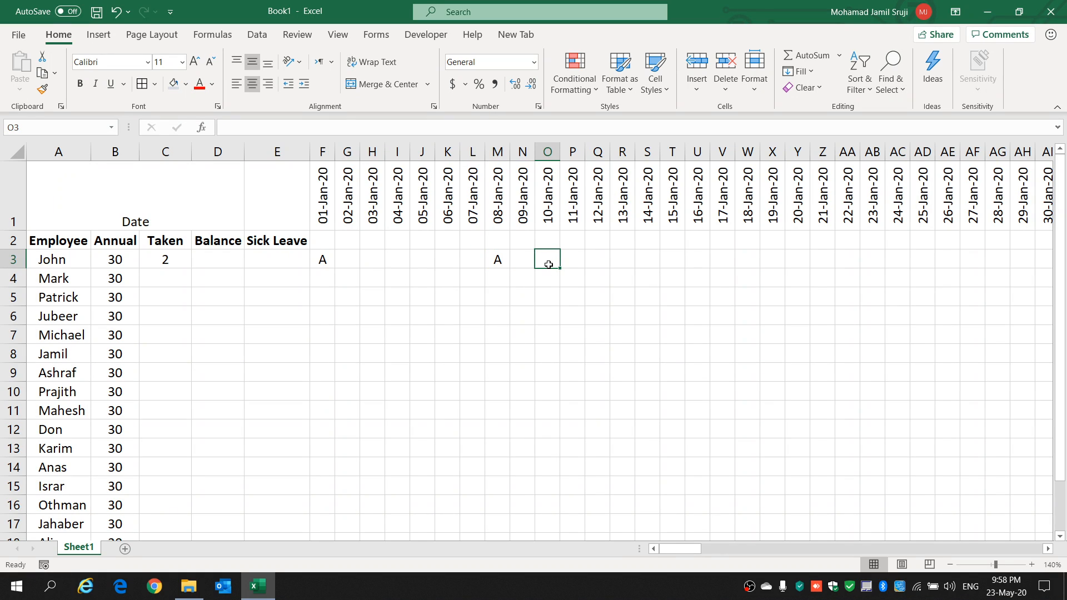
{"action": "left_click_drag", "start_coordinate": [494, 259], "coordinate": [327, 259]}
{"action": "key", "text": "Delete"}
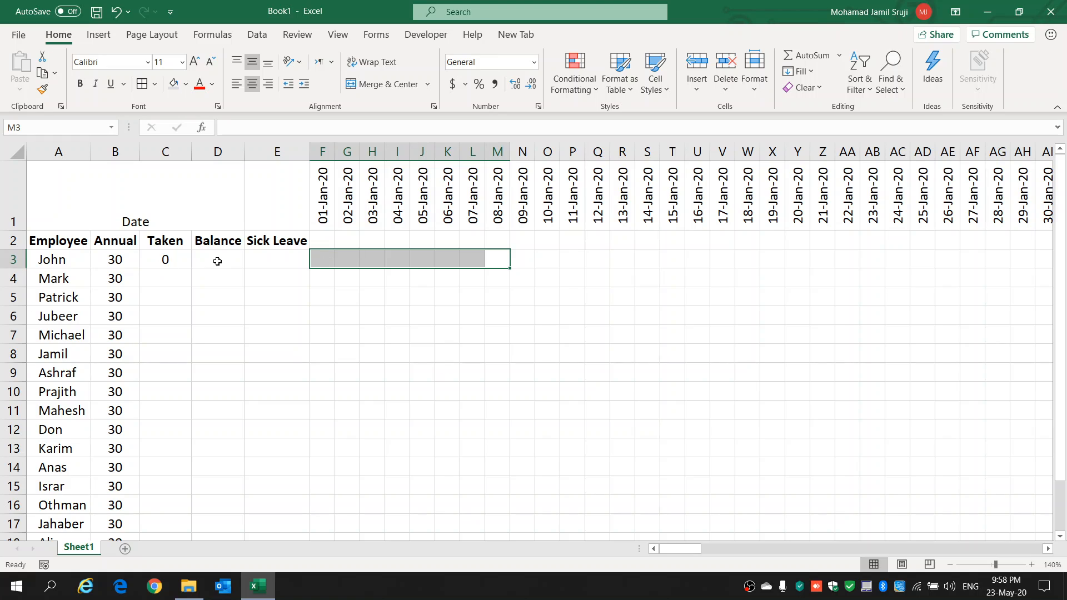
Step: Enter the formula =B3-C3 in D3 of the Balance column to subtract taken leave from annual leave
{"action": "left_click", "coordinate": [215, 259]}
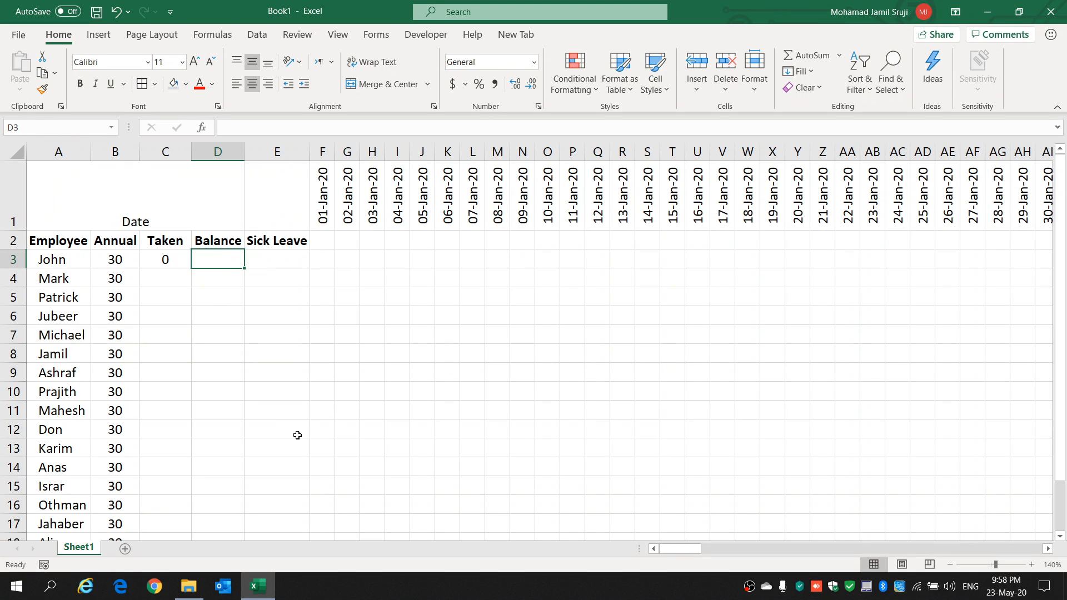
{"action": "type", "text": "="}
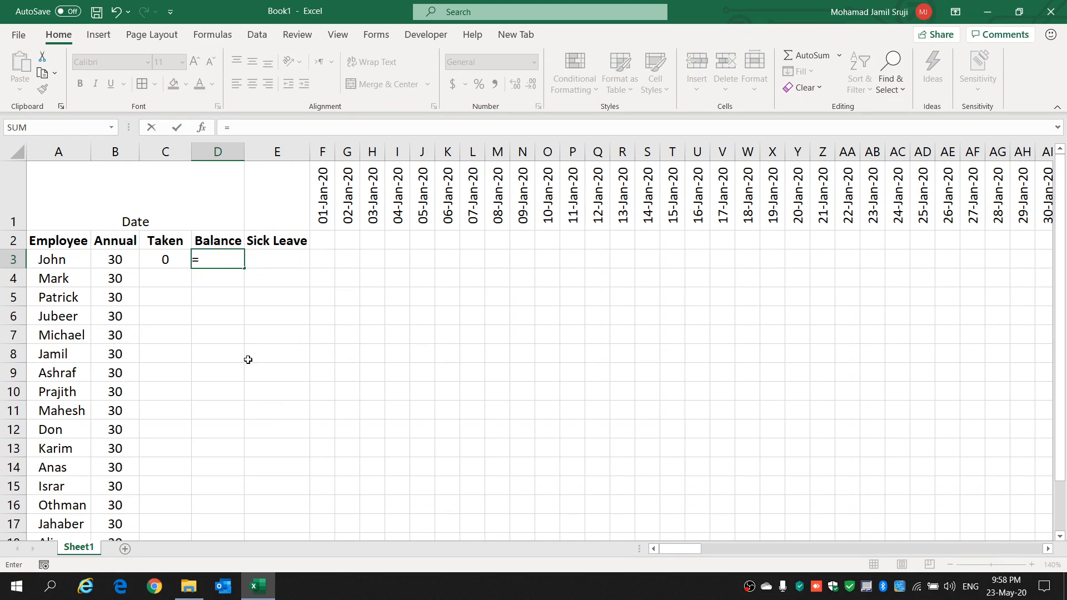
{"action": "left_click", "coordinate": [125, 254]}
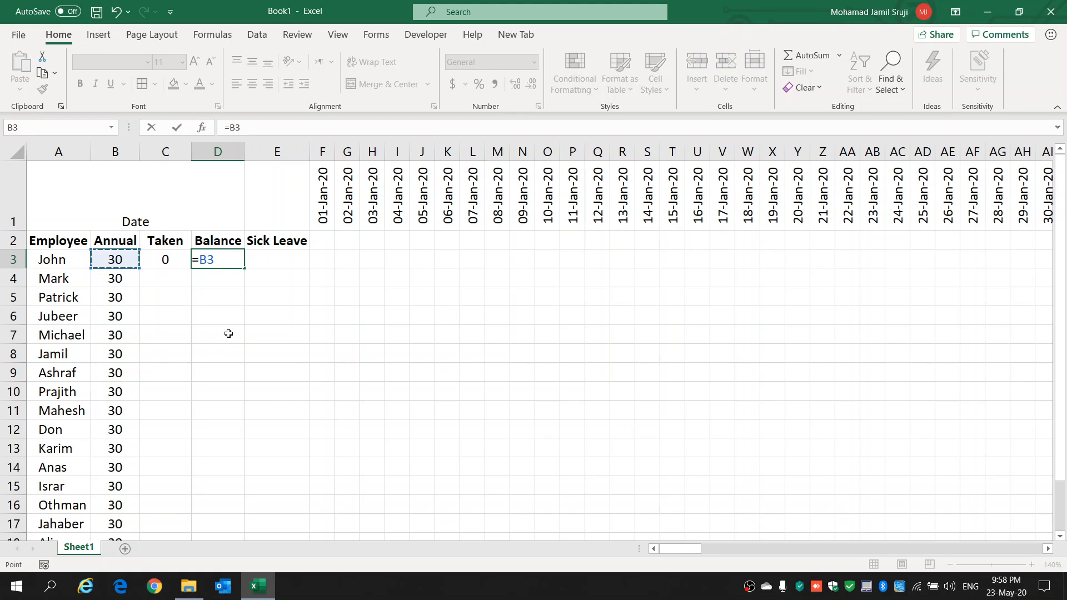
{"action": "type", "text": "-"}
{"action": "left_click", "coordinate": [163, 263]}
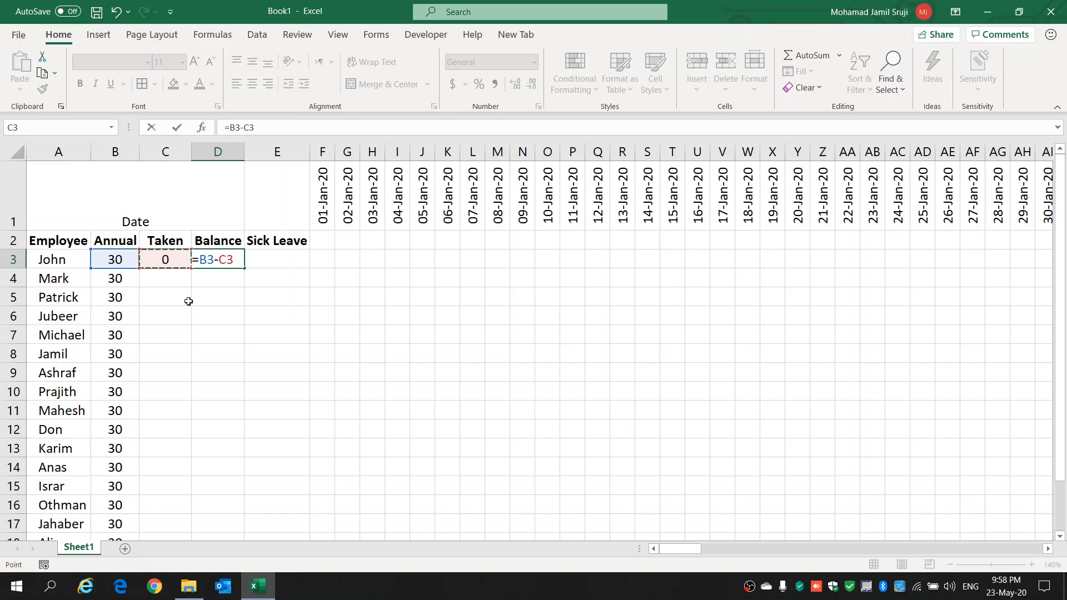
{"action": "key", "text": "Return"}
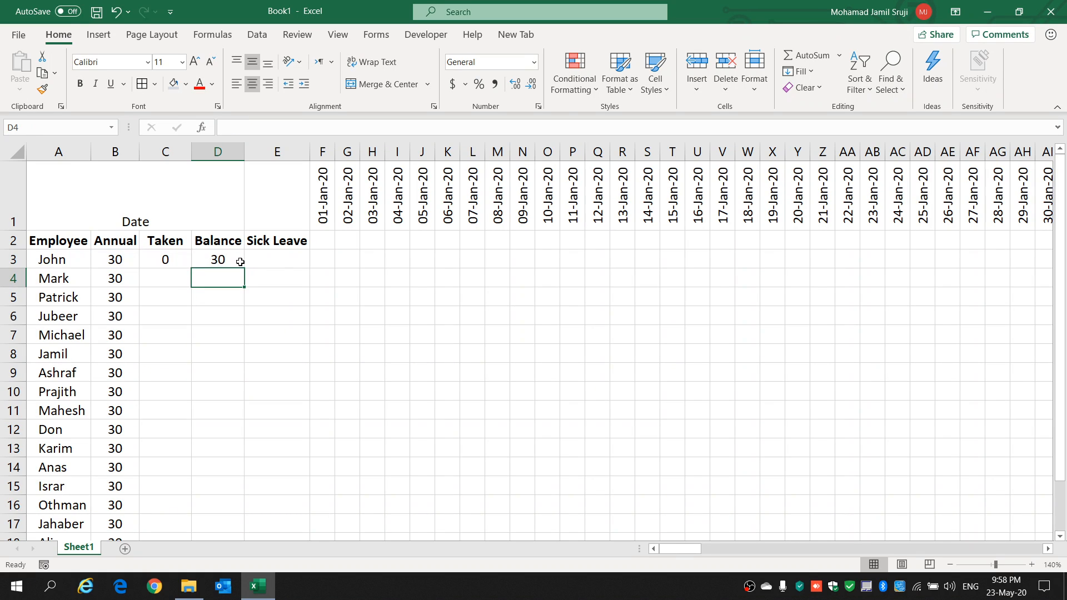
Step: Test the Balance formula with the leave code A in G3, check D3 and C3, and clear G3
{"action": "left_click", "coordinate": [352, 255]}
{"action": "type", "text": "A"}
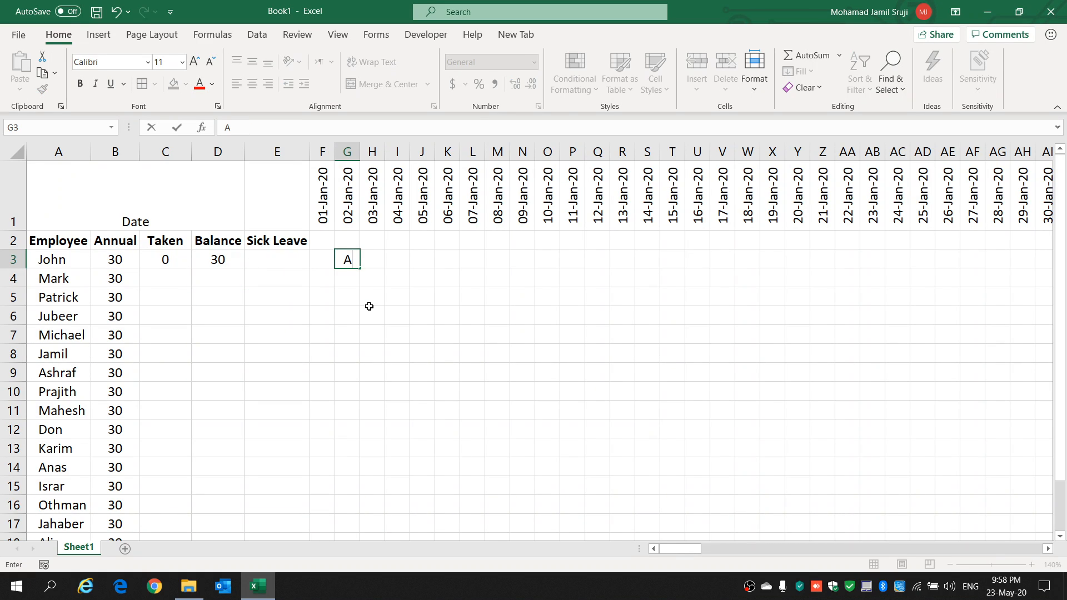
{"action": "left_click", "coordinate": [367, 300]}
{"action": "left_click", "coordinate": [222, 259]}
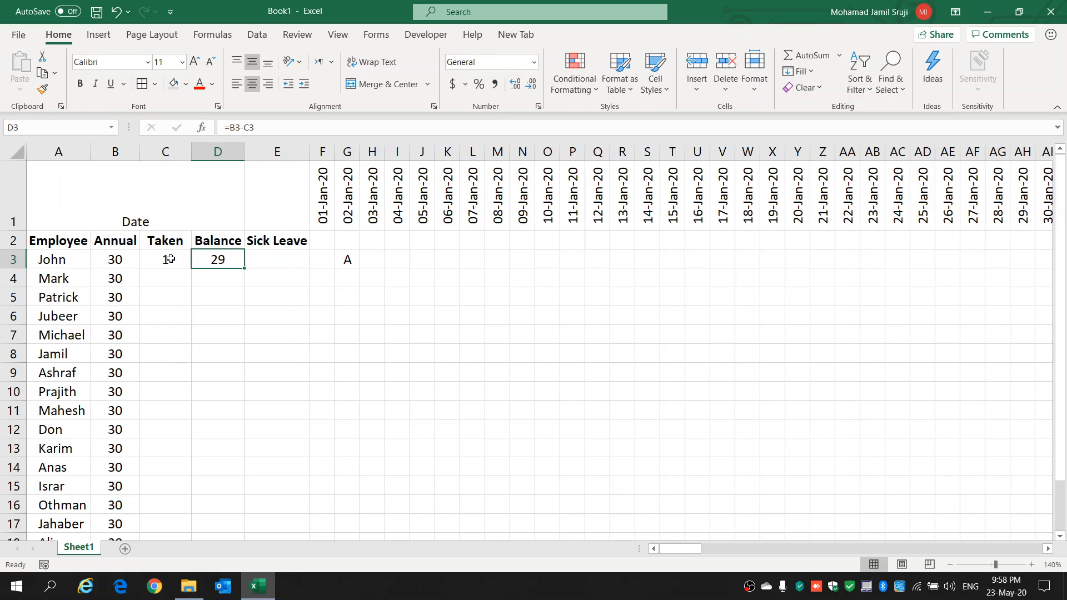
{"action": "left_click", "coordinate": [168, 259]}
{"action": "left_click", "coordinate": [346, 258]}
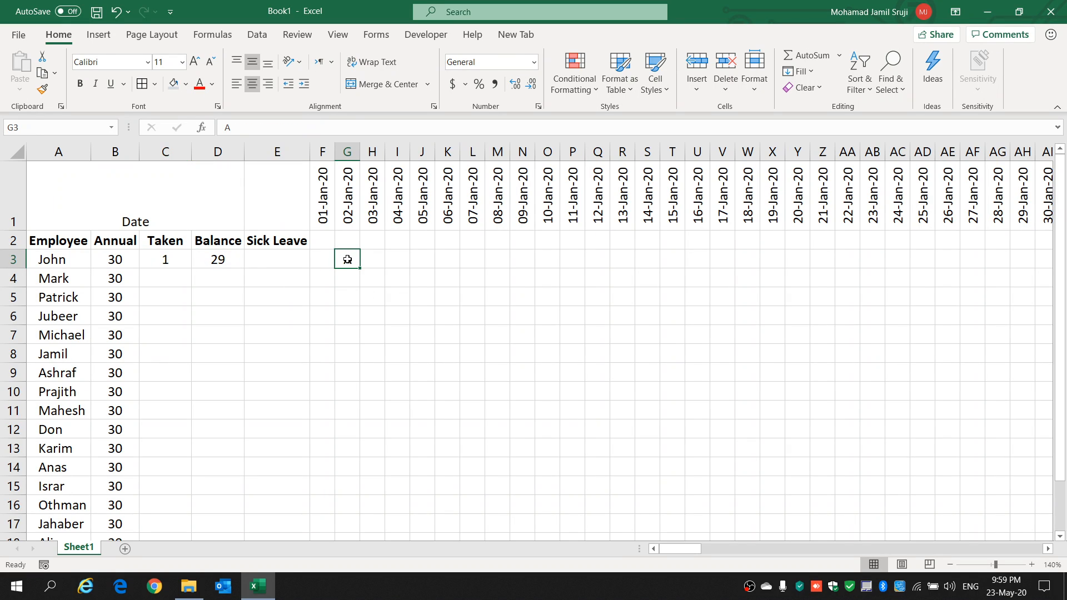
{"action": "key", "text": "Delete"}
Step: Enter a COUNTIF formula in E3 of the Sick Leave column with the range F3:NG3 and the criterion "S"
{"action": "left_click", "coordinate": [268, 256]}
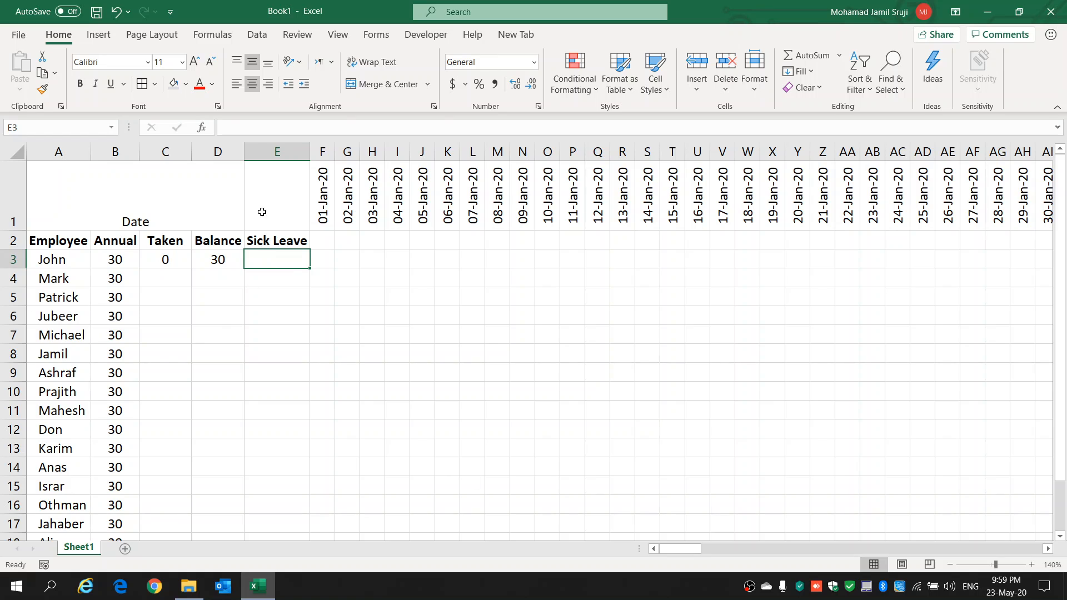
{"action": "left_click", "coordinate": [168, 258]}
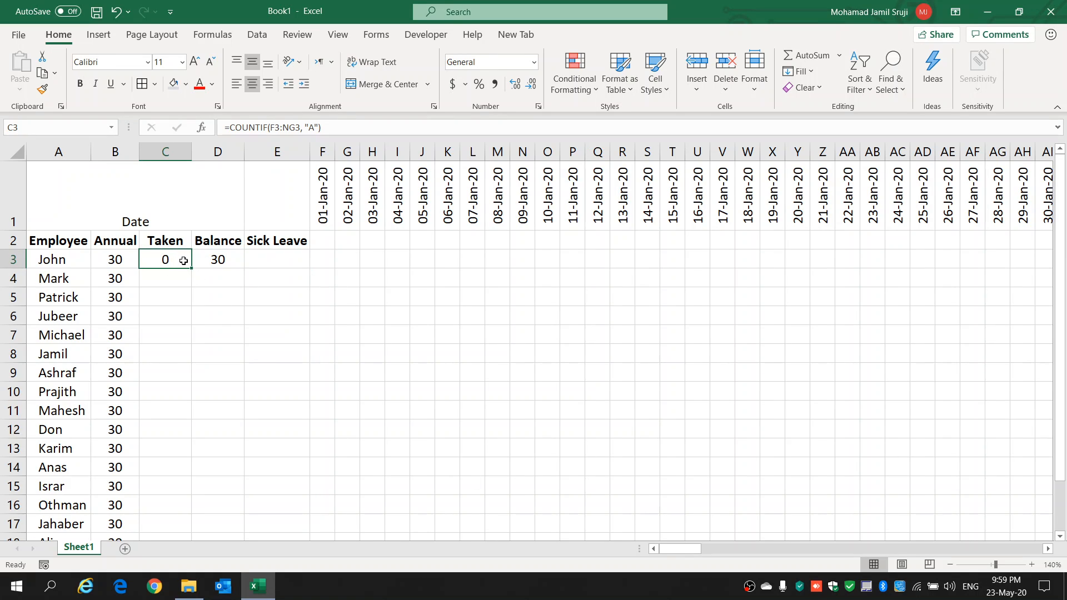
{"action": "left_click", "coordinate": [276, 259]}
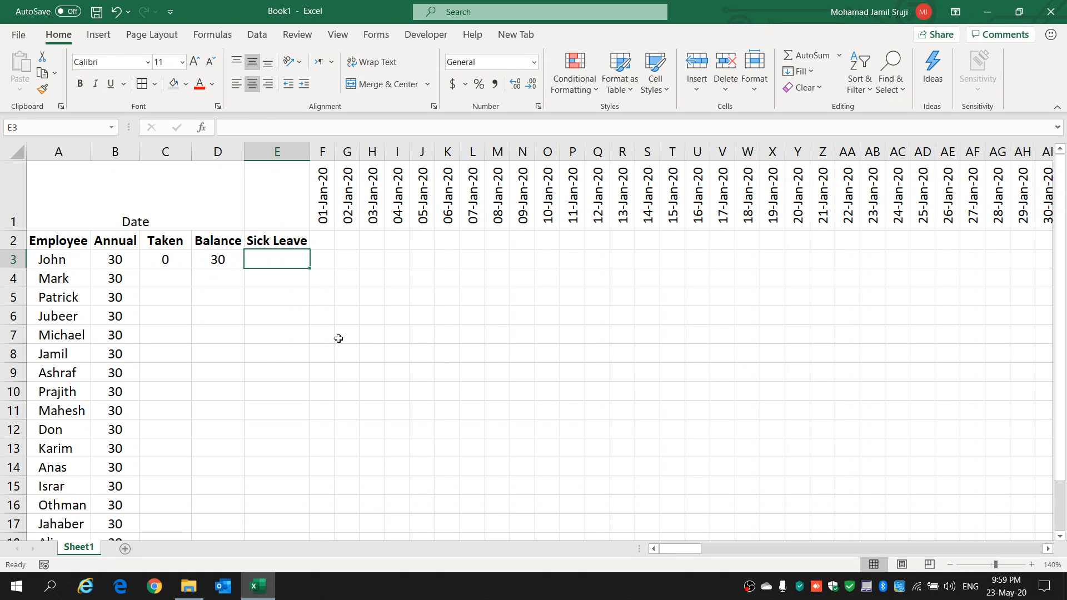
{"action": "type", "text": "=COUNT"}
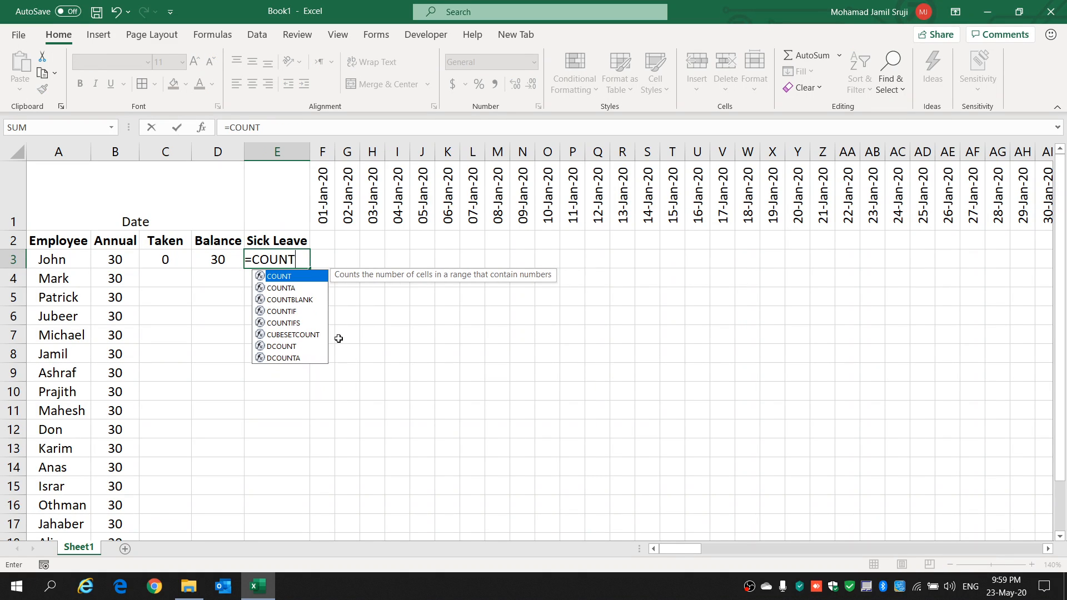
{"action": "type", "text": "IF("}
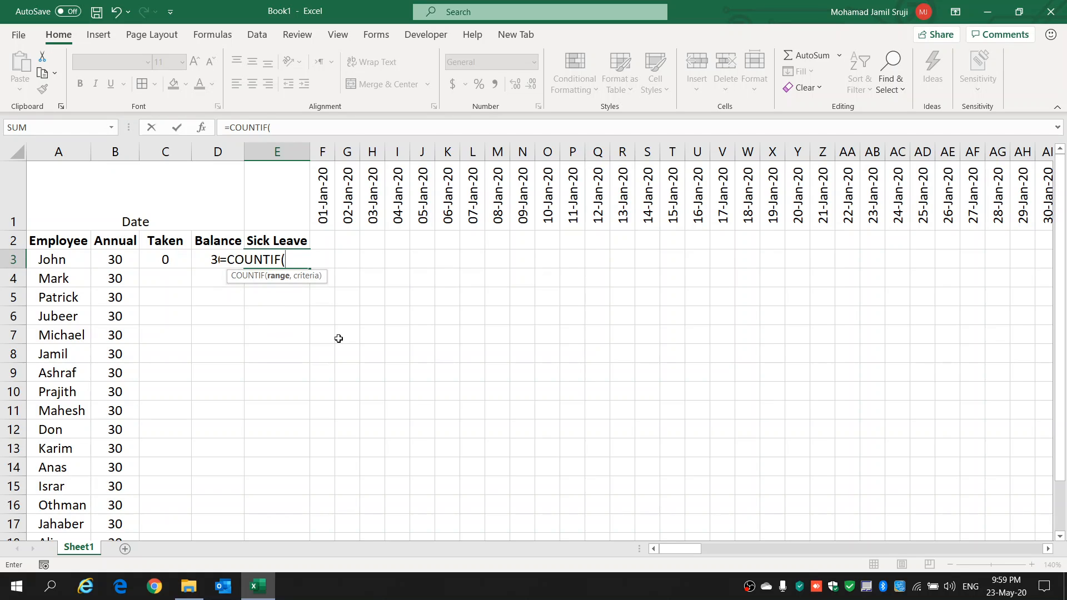
{"action": "type", "text": "F3:NG"}
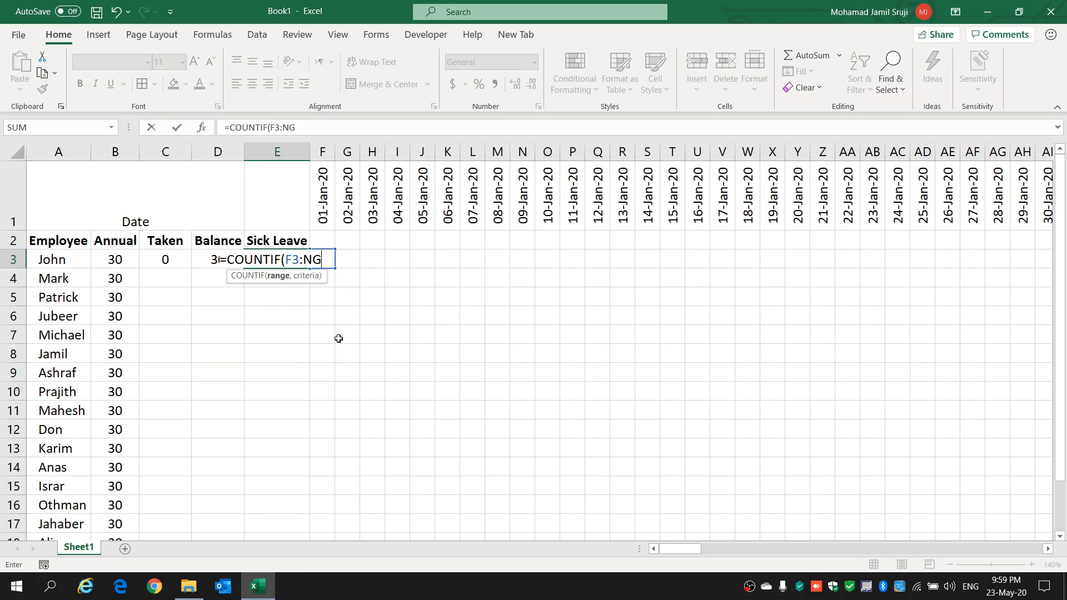
{"action": "type", "text": "3"}
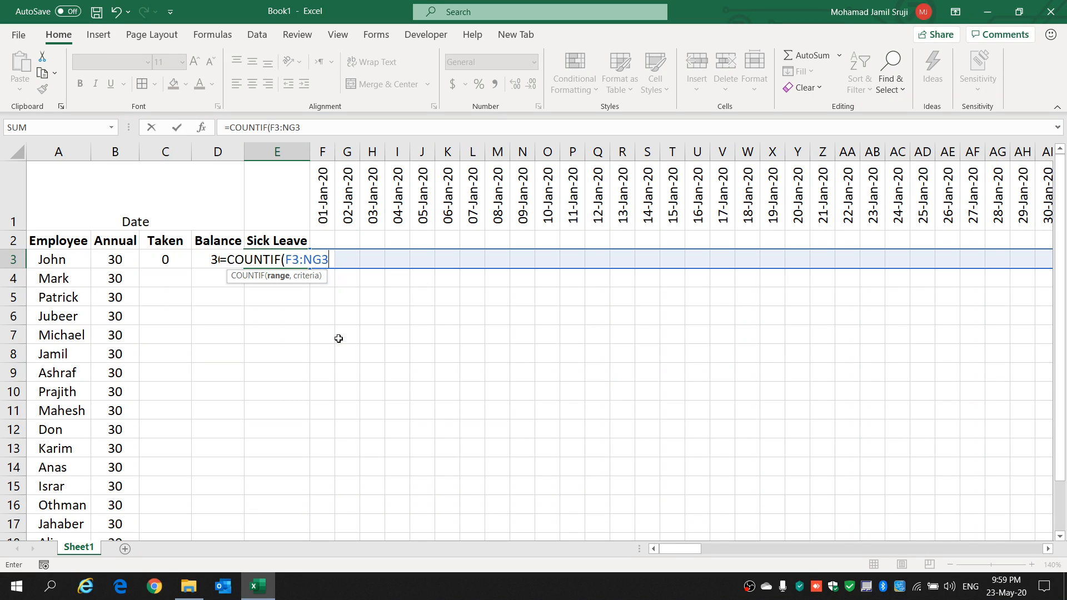
{"action": "type", "text": ","}
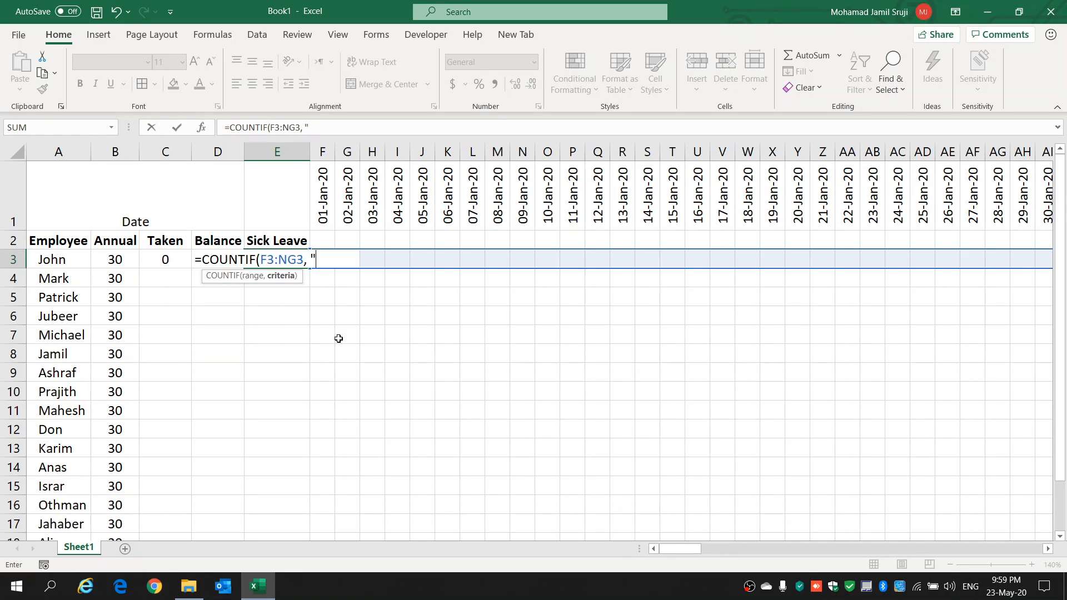
{"action": "type", "text": " \"S\")"}
{"action": "key", "text": "Return"}
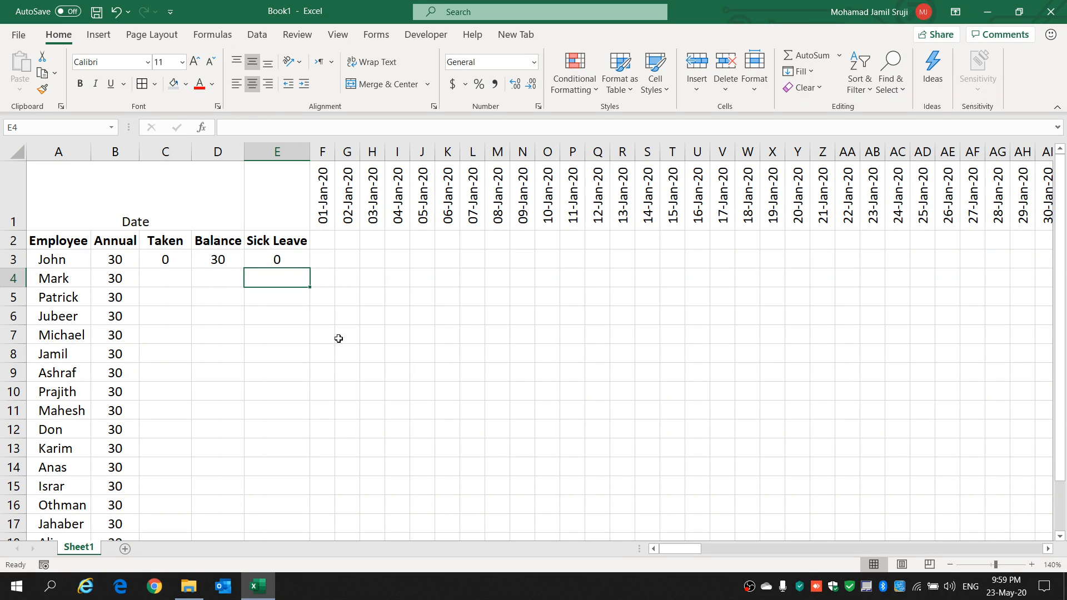
Step: Test the row 3 formulas by entering S in I3 and J3 and A in K3 and L3
{"action": "left_click", "coordinate": [400, 258]}
{"action": "type", "text": "S"}
{"action": "key", "text": "Tab"}
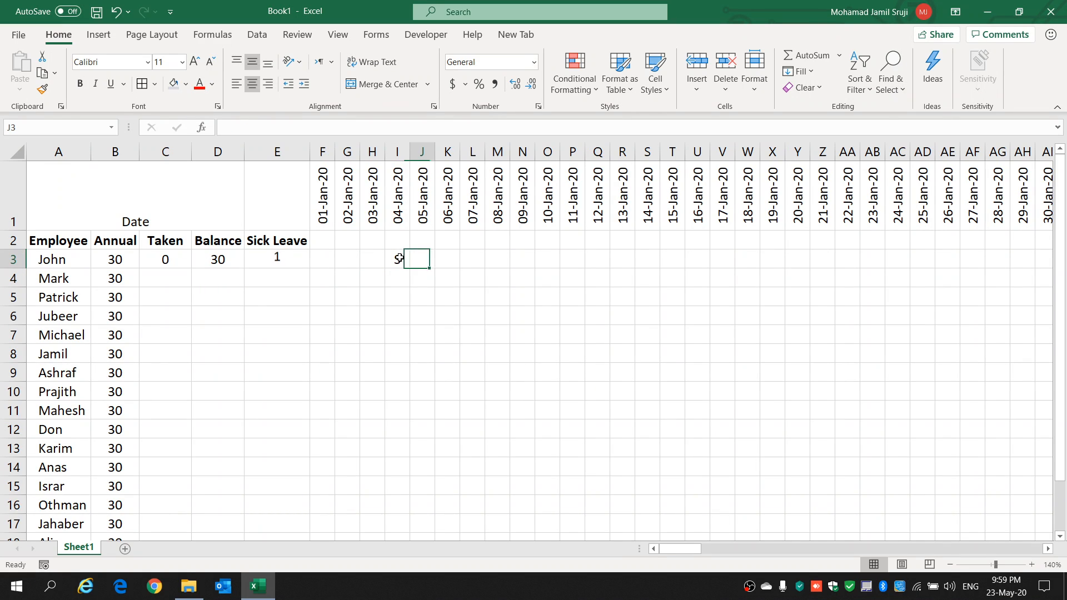
{"action": "type", "text": "S"}
{"action": "key", "text": "Tab"}
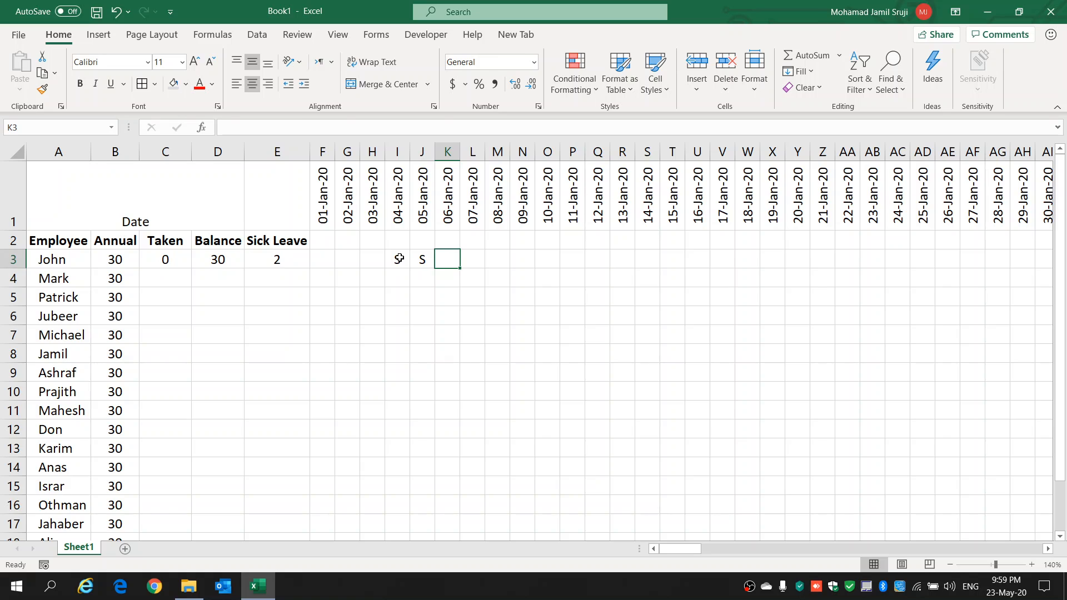
{"action": "key", "text": "Left"}
{"action": "key", "text": "Right"}
{"action": "type", "text": "A"}
{"action": "key", "text": "Tab"}
{"action": "type", "text": "A"}
{"action": "key", "text": "Tab"}
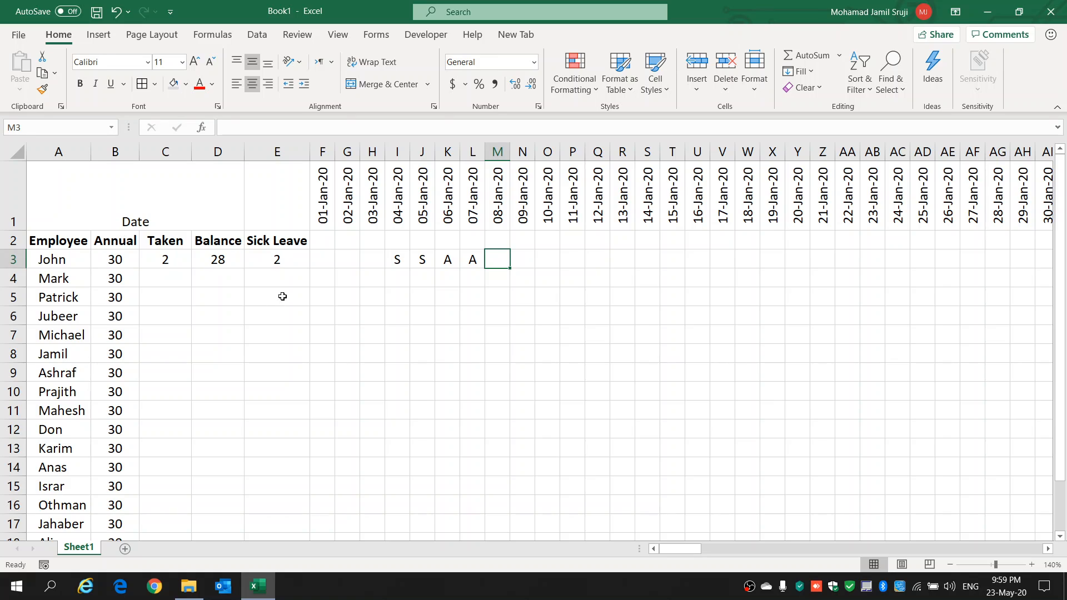
Step: Try an annual allowance of 45 in B3, check the balance in D3, and restore the allowance to 30
{"action": "left_click", "coordinate": [128, 259]}
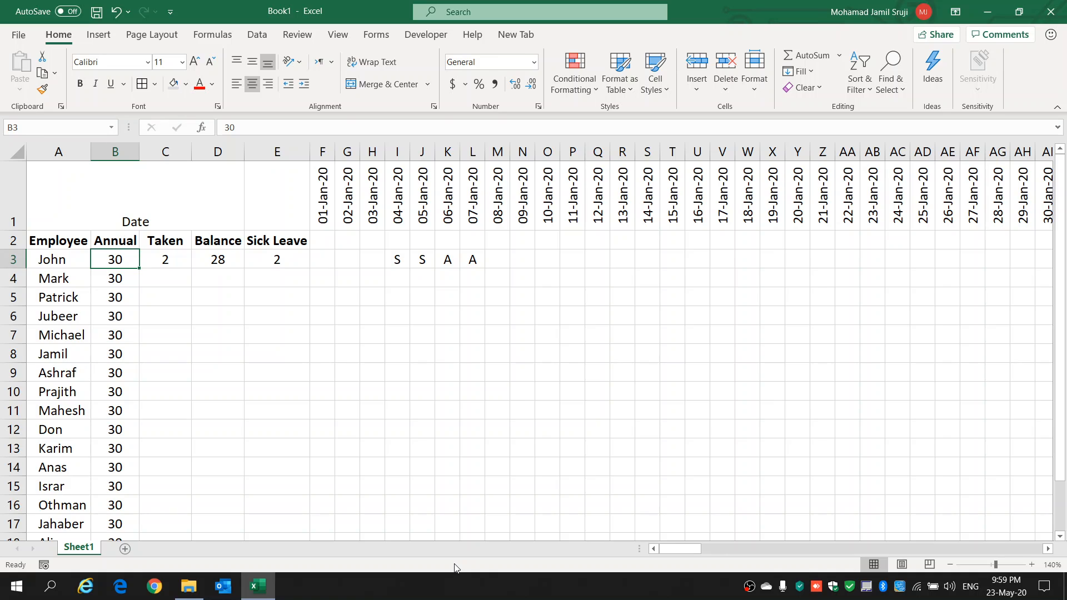
{"action": "type", "text": "45"}
{"action": "key", "text": "Return"}
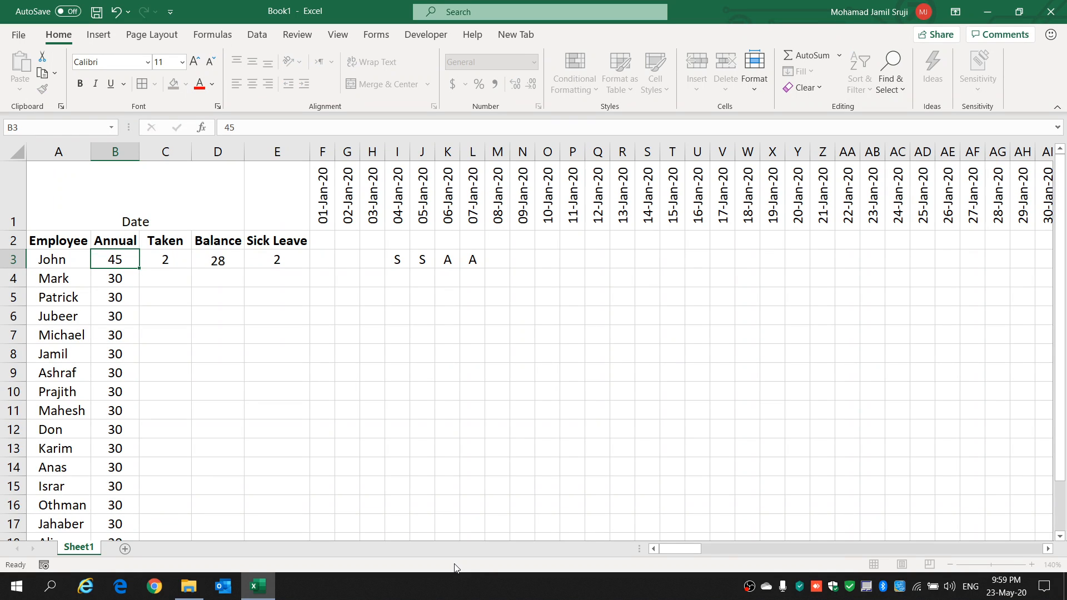
{"action": "left_click", "coordinate": [208, 260]}
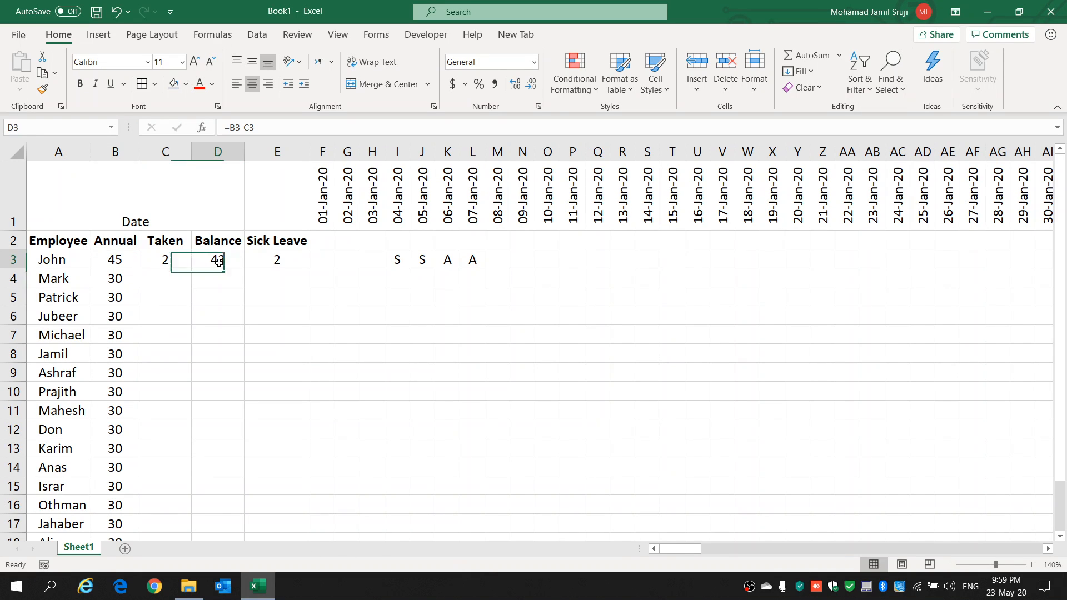
{"action": "left_click", "coordinate": [129, 261]}
{"action": "type", "text": "30"}
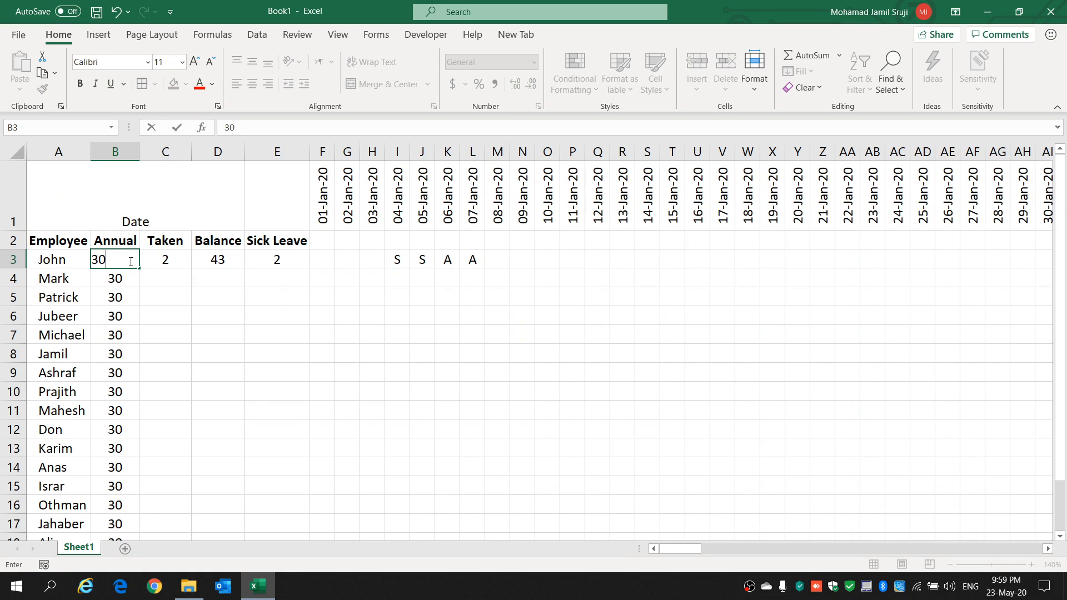
{"action": "key", "text": "Return"}
Step: Clear the test leave codes from I3:L3
{"action": "left_click_drag", "start_coordinate": [479, 265], "coordinate": [404, 256]}
{"action": "key", "text": "BackSpace"}
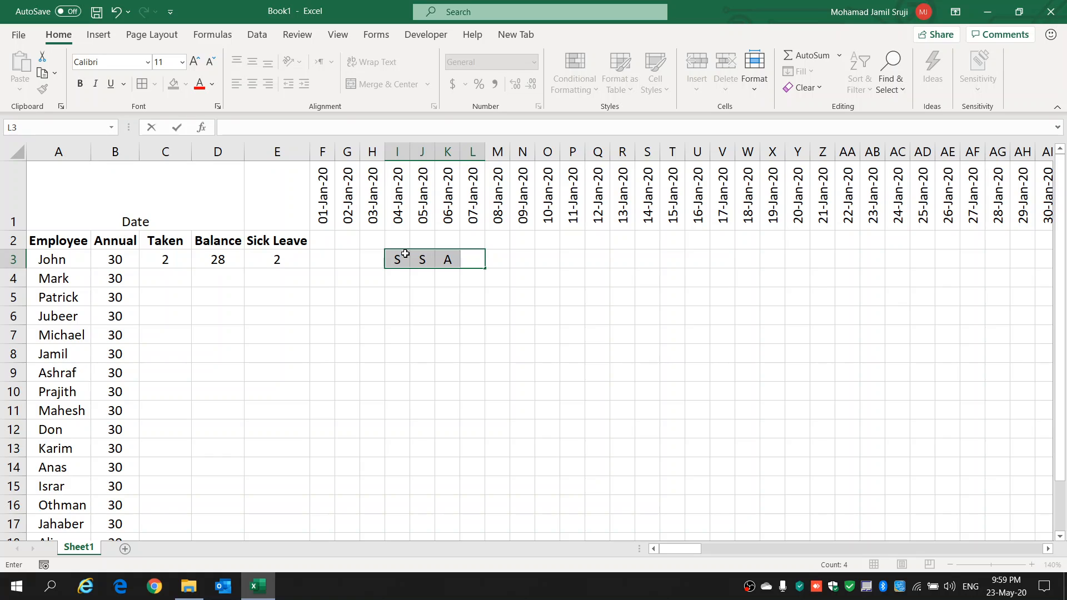
{"action": "left_click", "coordinate": [410, 279]}
{"action": "left_click_drag", "start_coordinate": [395, 257], "coordinate": [440, 259]}
{"action": "key", "text": "Delete"}
{"action": "left_click", "coordinate": [329, 316]}
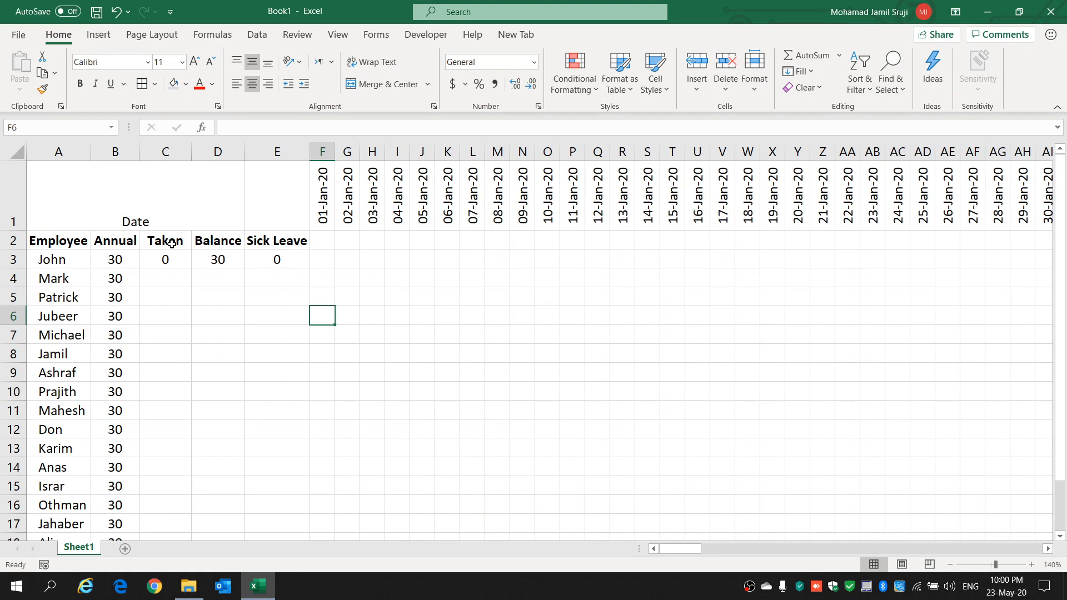
Step: Fill the Taken, Balance and Sick Leave formulas from C3:E3 down to row 19 for all employees
{"action": "left_click_drag", "start_coordinate": [178, 257], "coordinate": [278, 264]}
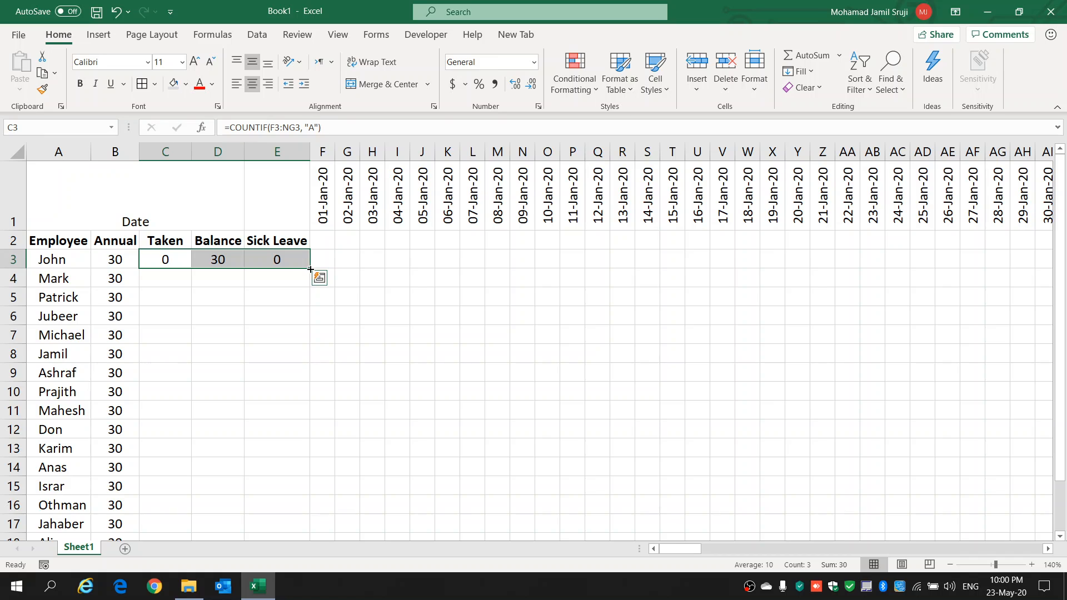
{"action": "left_click_drag", "start_coordinate": [310, 269], "coordinate": [299, 497]}
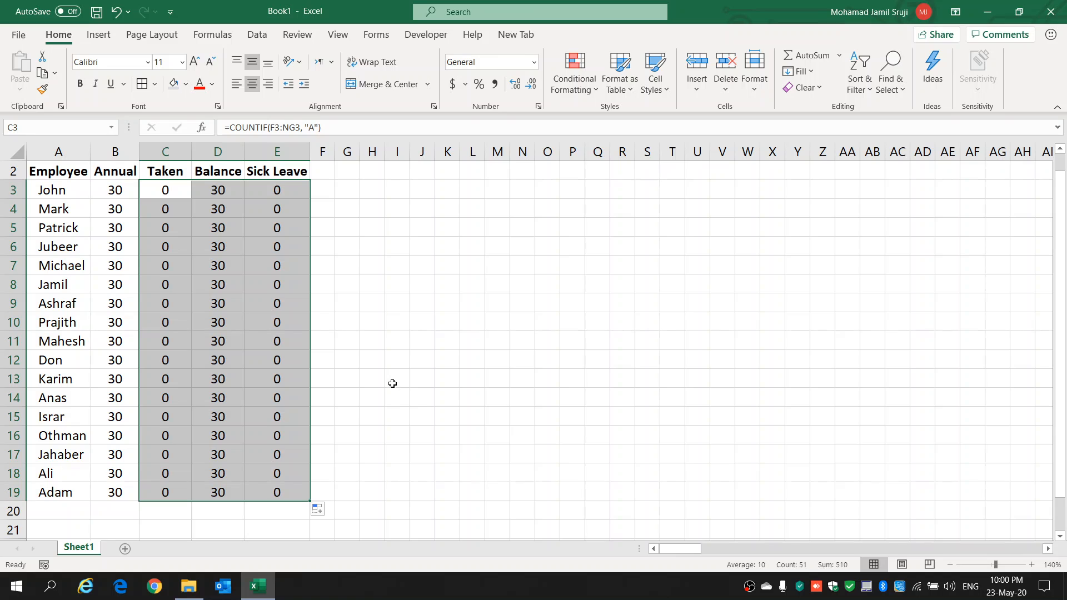
Step: Enter the leave code A in H12, J18, J16, L14 and J13 to test the filled formulas
{"action": "left_click", "coordinate": [381, 356]}
{"action": "type", "text": "A"}
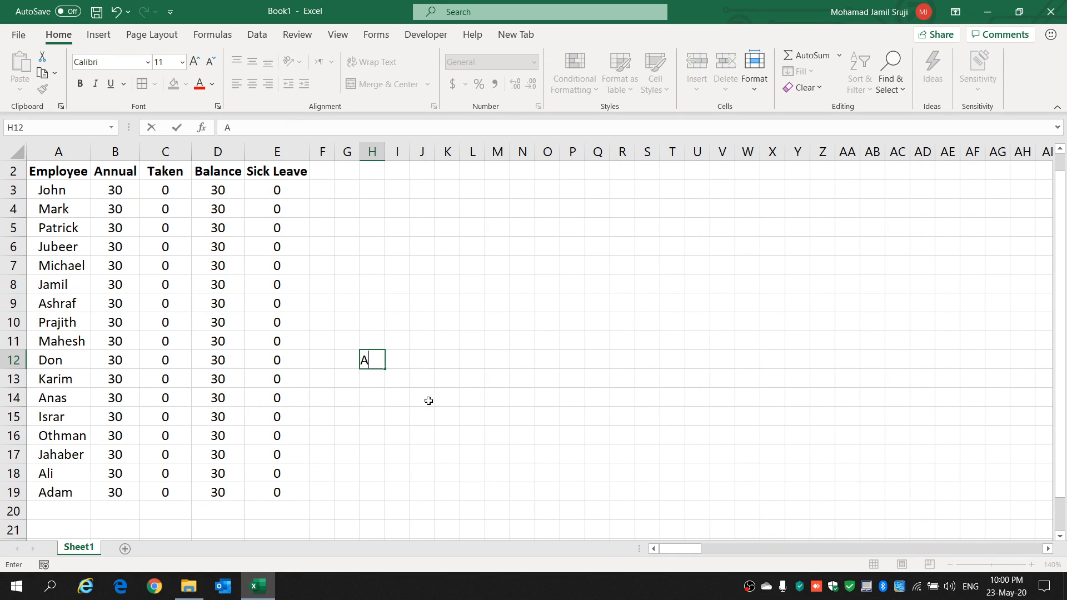
{"action": "left_click", "coordinate": [418, 469]}
{"action": "type", "text": "A"}
{"action": "left_click", "coordinate": [420, 436]}
{"action": "type", "text": "A"}
{"action": "left_click", "coordinate": [463, 396]}
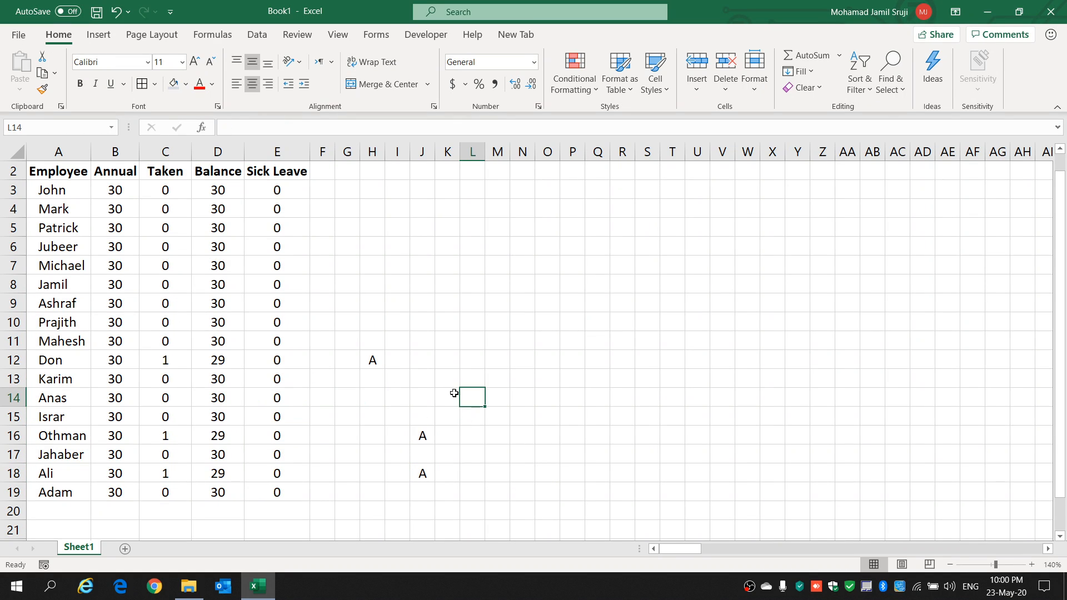
{"action": "type", "text": "A"}
{"action": "left_click", "coordinate": [425, 372]}
{"action": "type", "text": "A"}
{"action": "left_click", "coordinate": [508, 374]}
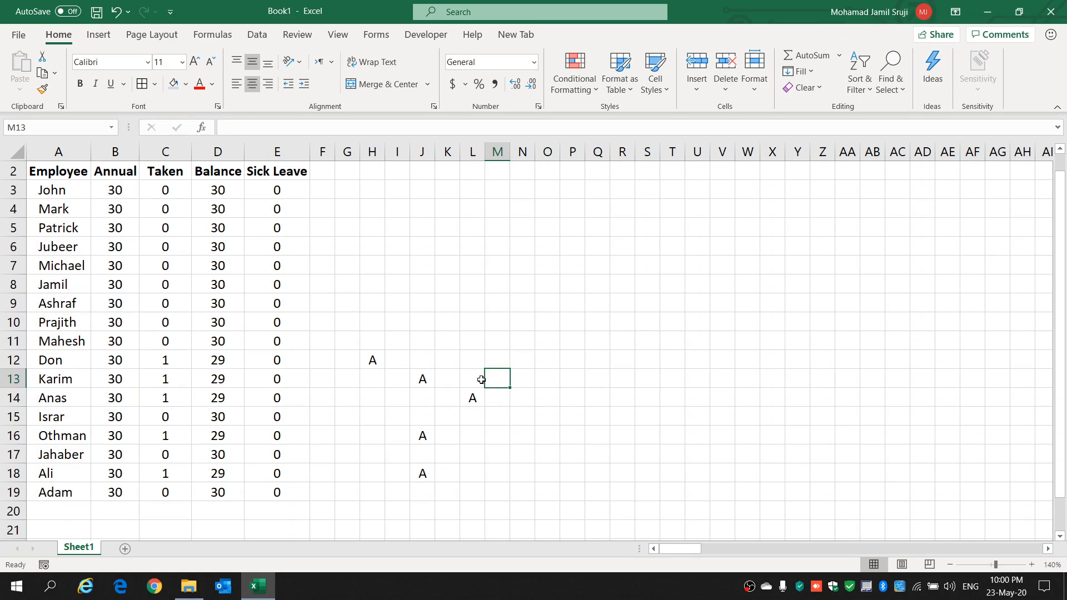
Step: Enter the sick leave code S in J15, G14, G13, F11 and G10 to test the Sick Leave formulas
{"action": "left_click_drag", "start_coordinate": [374, 357], "coordinate": [503, 496]}
{"action": "left_click", "coordinate": [422, 417]}
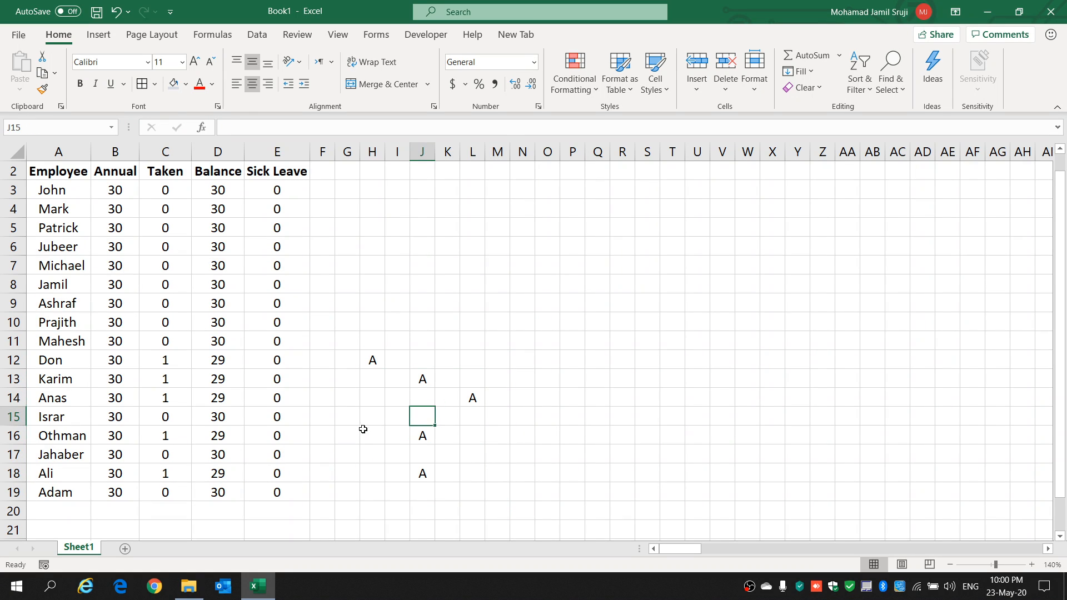
{"action": "type", "text": "S"}
{"action": "left_click", "coordinate": [352, 401]}
{"action": "type", "text": "S"}
{"action": "left_click", "coordinate": [340, 375]}
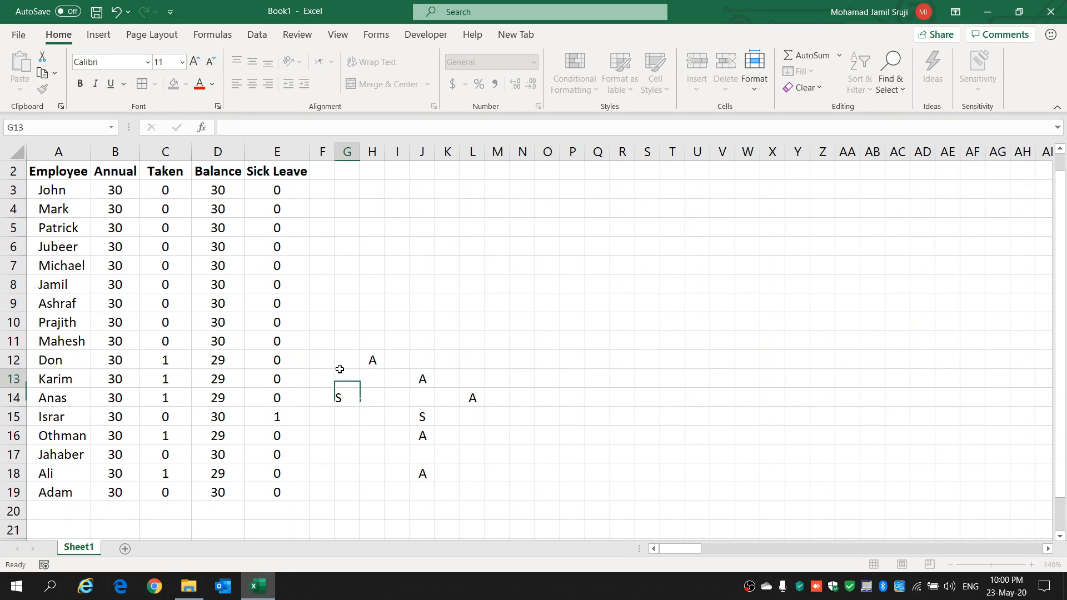
{"action": "type", "text": "S"}
{"action": "left_click", "coordinate": [332, 346]}
{"action": "type", "text": "S"}
{"action": "left_click", "coordinate": [349, 324]}
{"action": "type", "text": "S"}
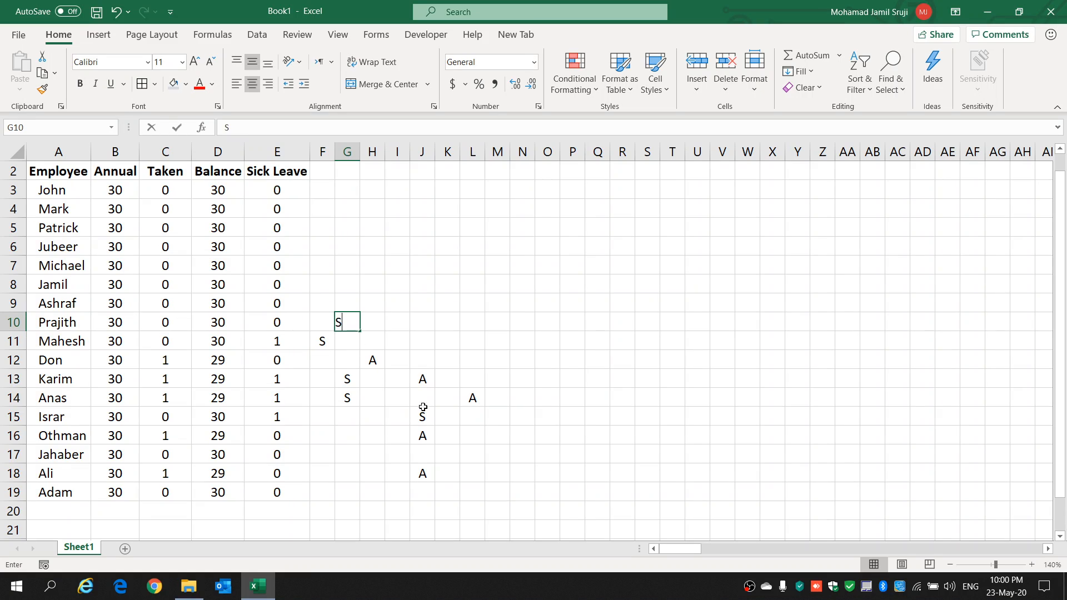
{"action": "left_click", "coordinate": [392, 316]}
Step: Clear all test leave codes from the range F10:N19
{"action": "left_click_drag", "start_coordinate": [346, 321], "coordinate": [511, 485]}
{"action": "left_click", "coordinate": [319, 321]}
{"action": "key", "text": "Delete"}
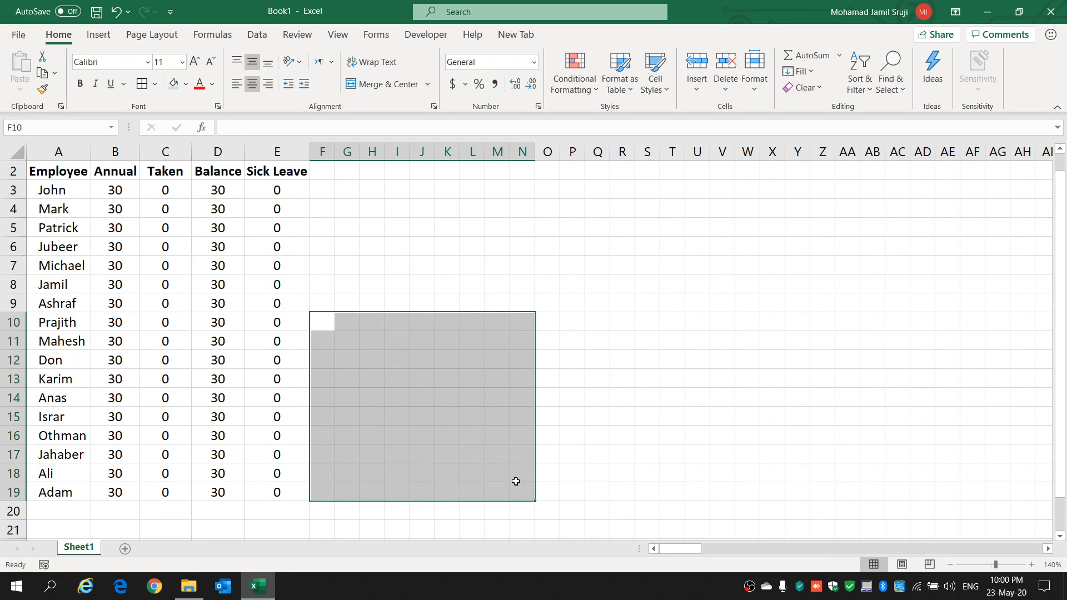
{"action": "left_click", "coordinate": [373, 285]}
Step: Enter test codes for the second employee: A in G4 and H4, and S in I4
{"action": "scroll", "coordinate": [323, 412], "scroll_direction": "up", "scroll_amount": 1}
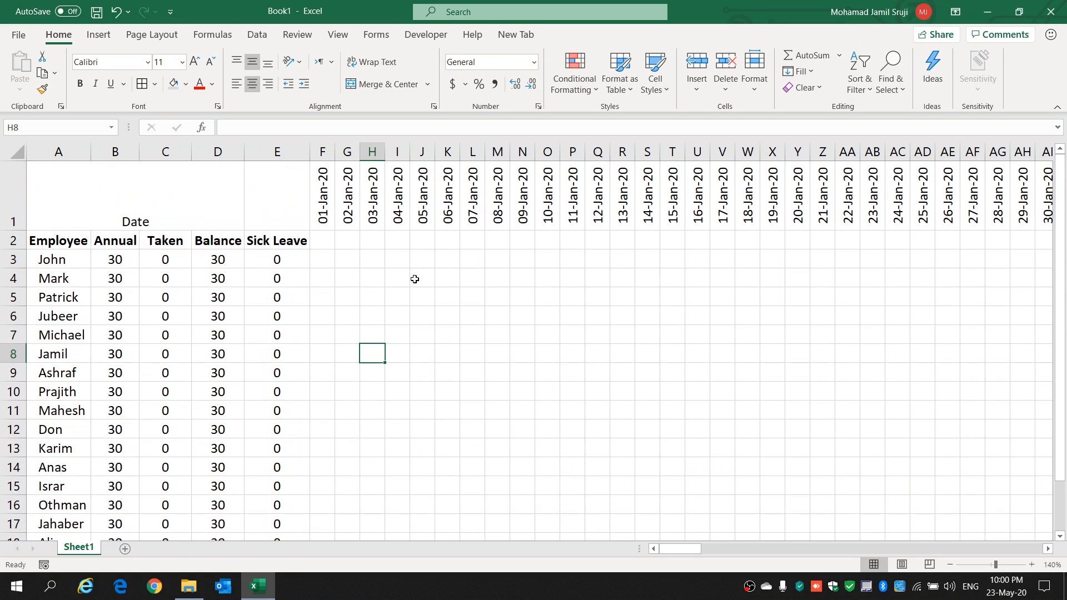
{"action": "left_click", "coordinate": [345, 280]}
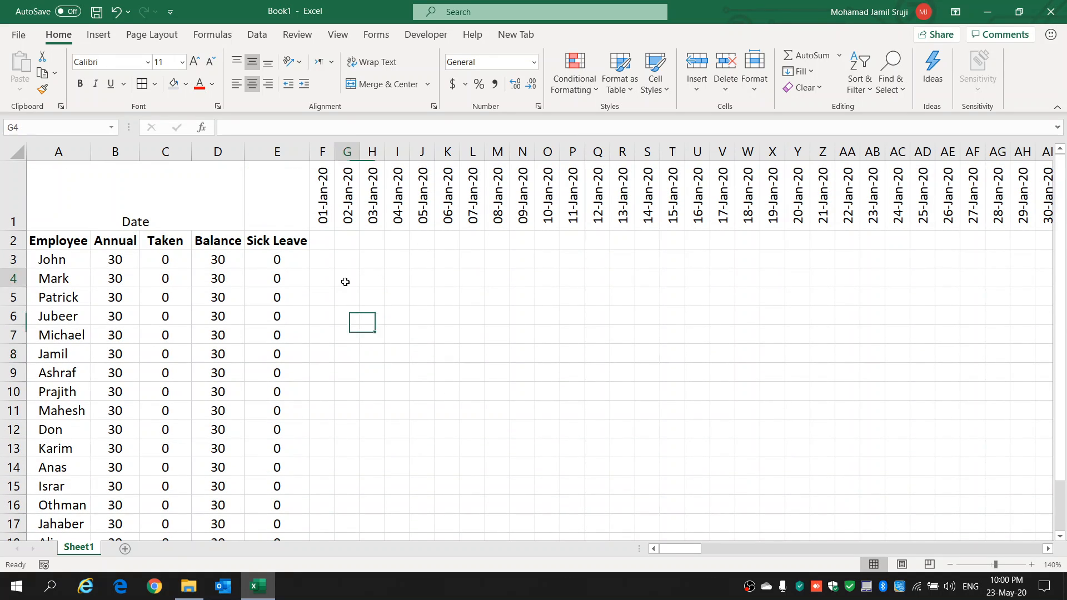
{"action": "type", "text": "A"}
{"action": "left_click", "coordinate": [375, 314]}
{"action": "key", "text": "Up"}
{"action": "key", "text": "Up"}
{"action": "type", "text": "A"}
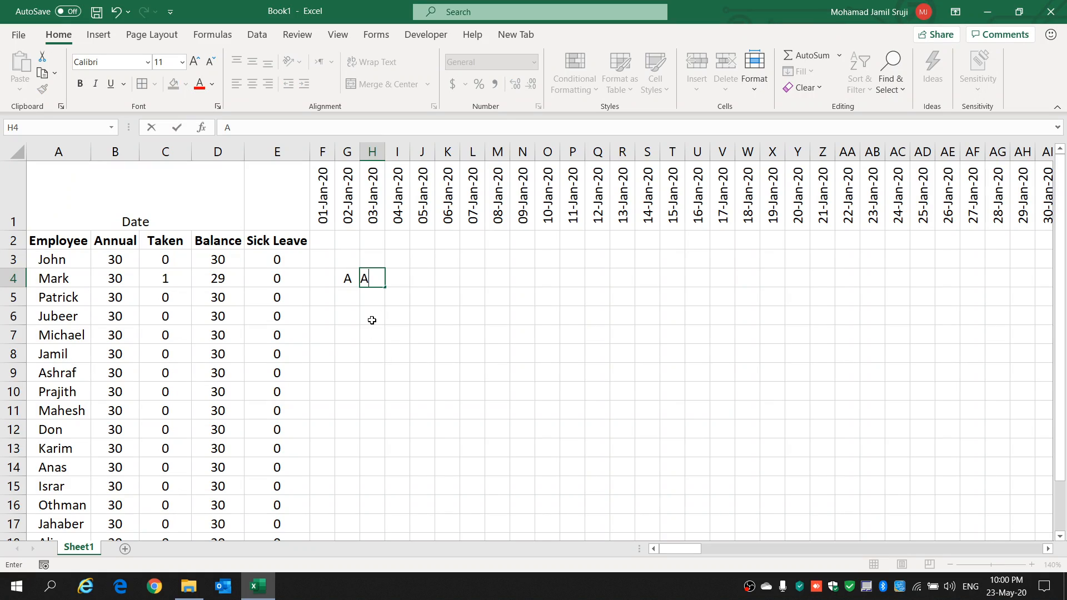
{"action": "left_click", "coordinate": [372, 320]}
{"action": "left_click", "coordinate": [395, 280]}
{"action": "type", "text": "S"}
{"action": "left_click", "coordinate": [397, 333]}
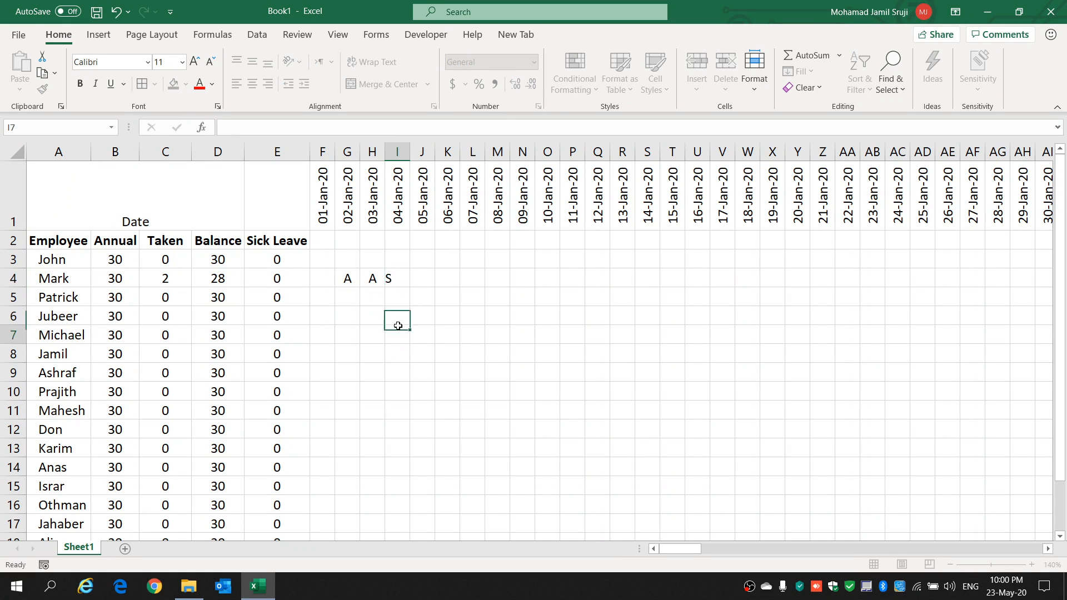
{"action": "left_click", "coordinate": [399, 281]}
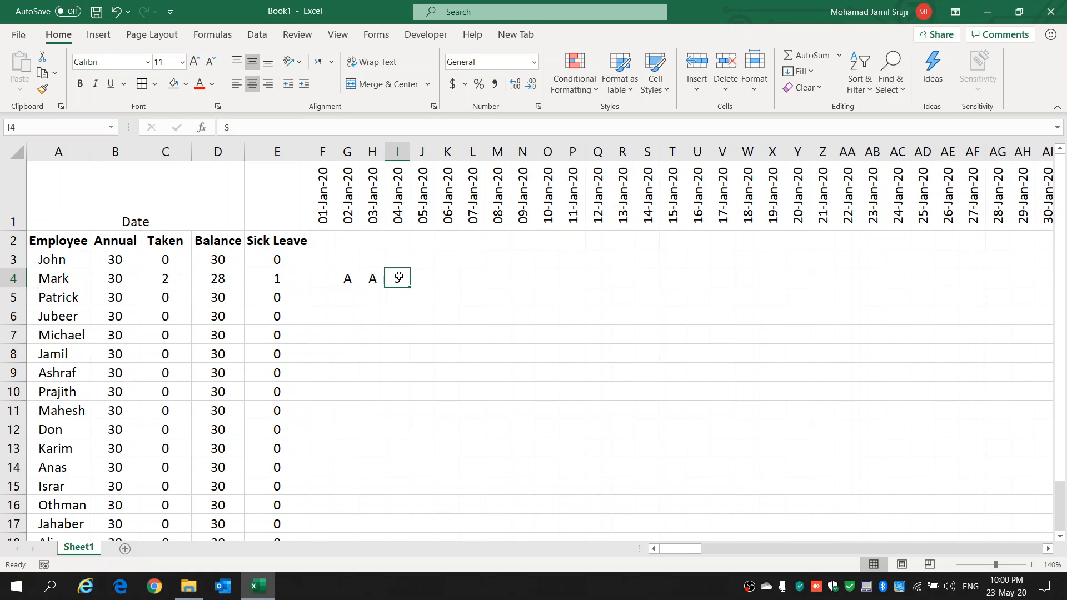
{"action": "left_click", "coordinate": [371, 277]}
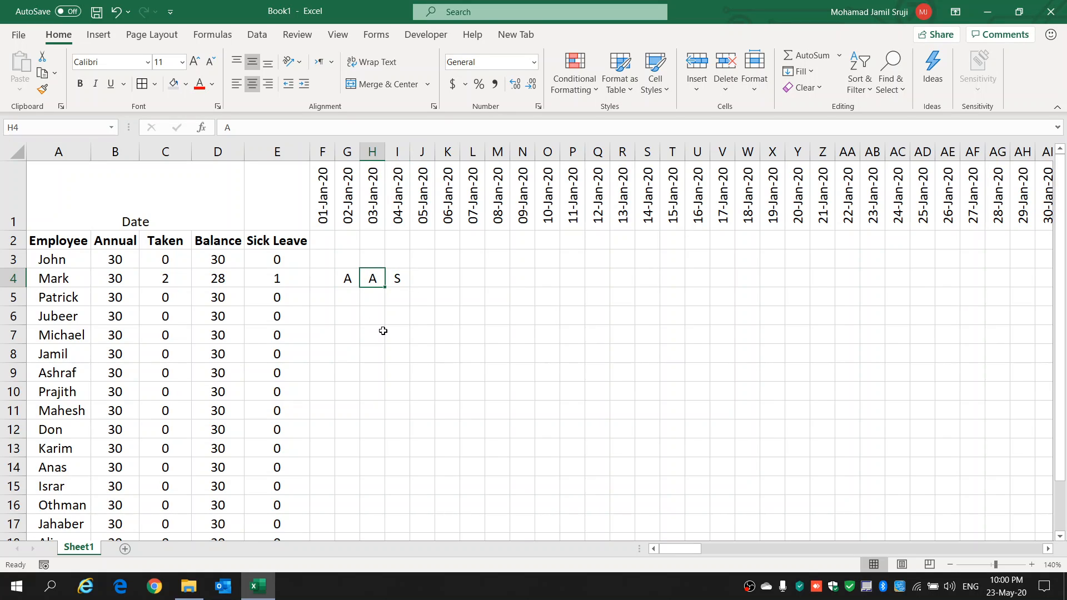
{"action": "left_click", "coordinate": [380, 309]}
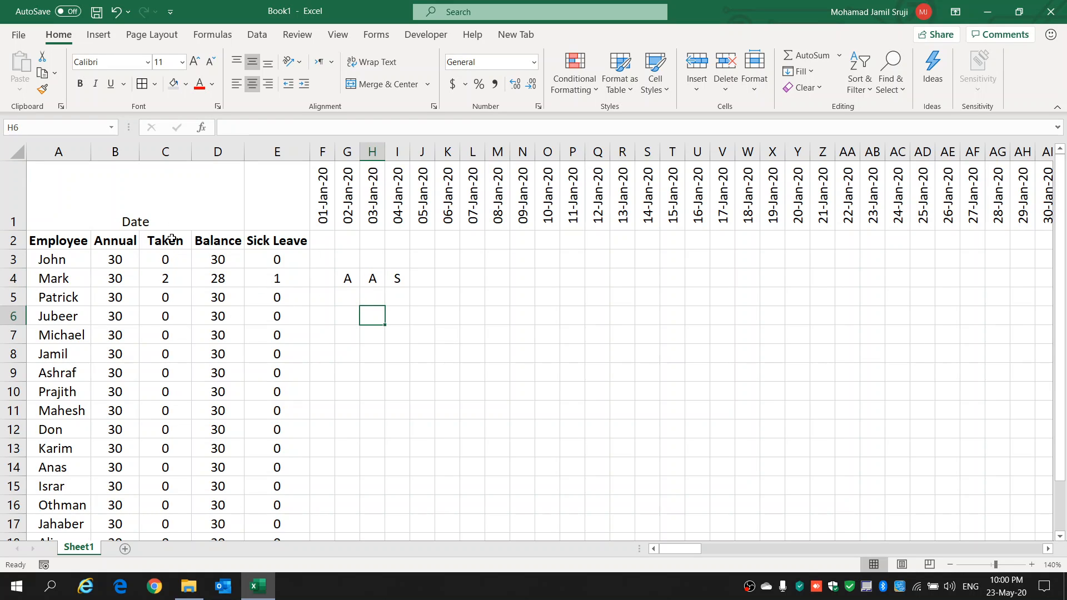
Step: Set the font color of the Balance column, D2:D19, to the standard blue
{"action": "left_click_drag", "start_coordinate": [200, 244], "coordinate": [225, 496]}
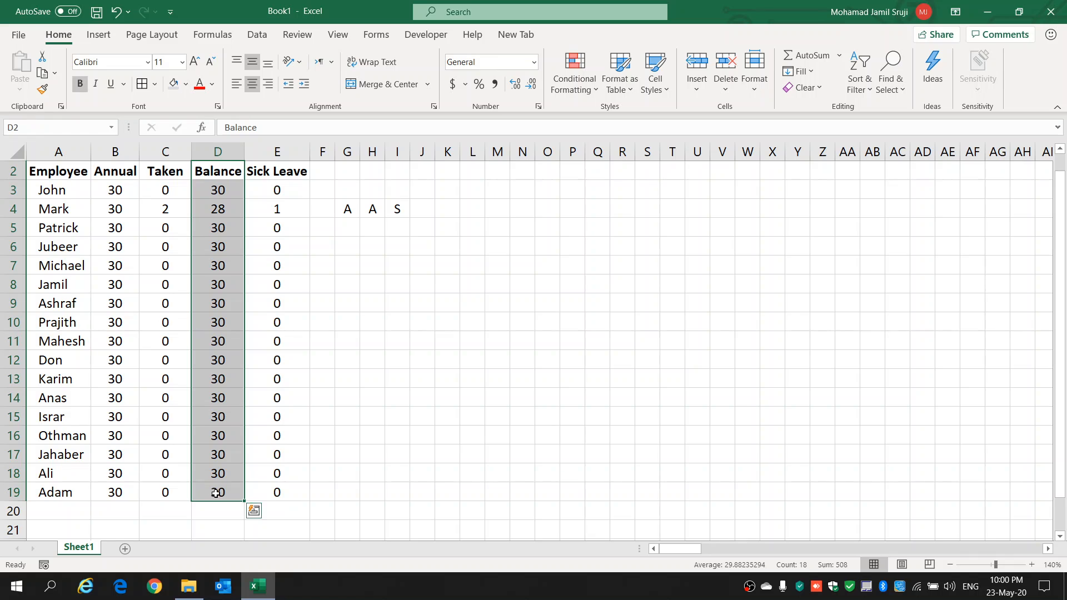
{"action": "left_click", "coordinate": [211, 84]}
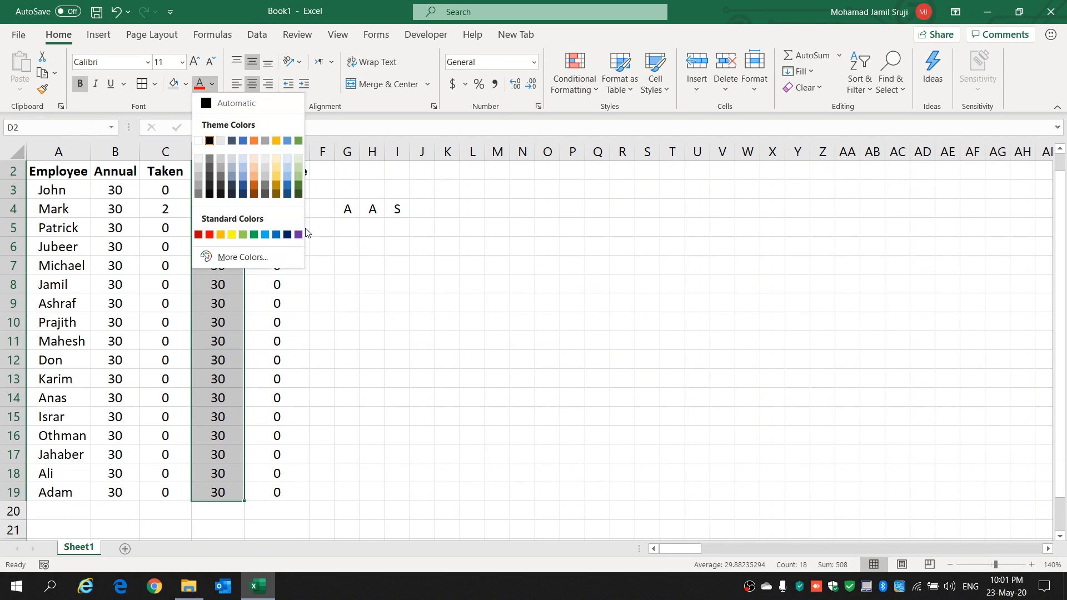
{"action": "left_click", "coordinate": [276, 234]}
{"action": "scroll", "coordinate": [197, 307], "scroll_direction": "up", "scroll_amount": 1}
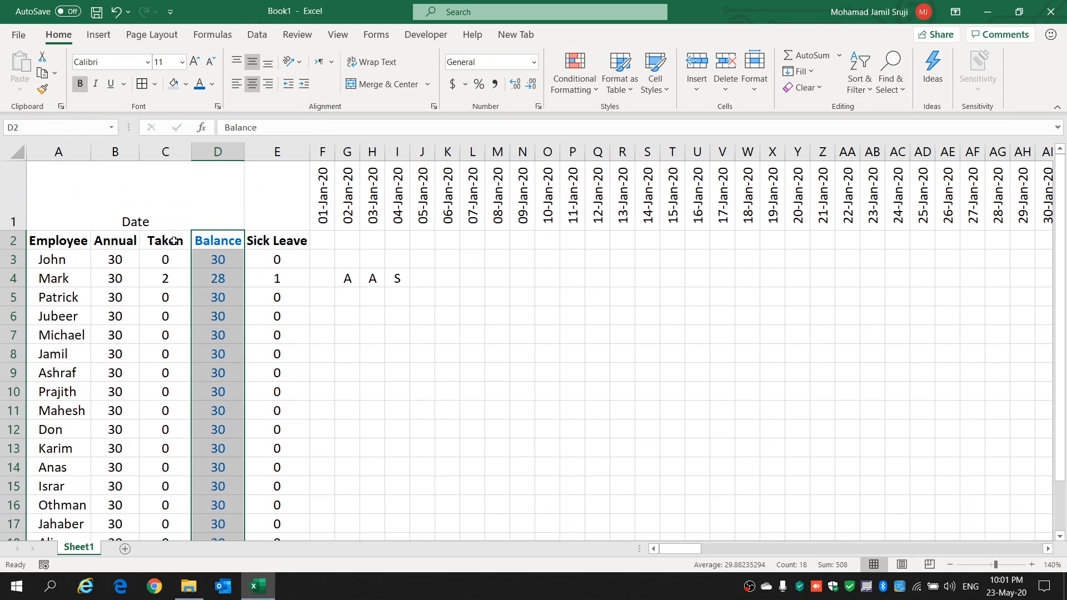
Step: Set the font color of the Taken column, C2:C19, to a dark green theme color
{"action": "left_click_drag", "start_coordinate": [174, 241], "coordinate": [163, 492]}
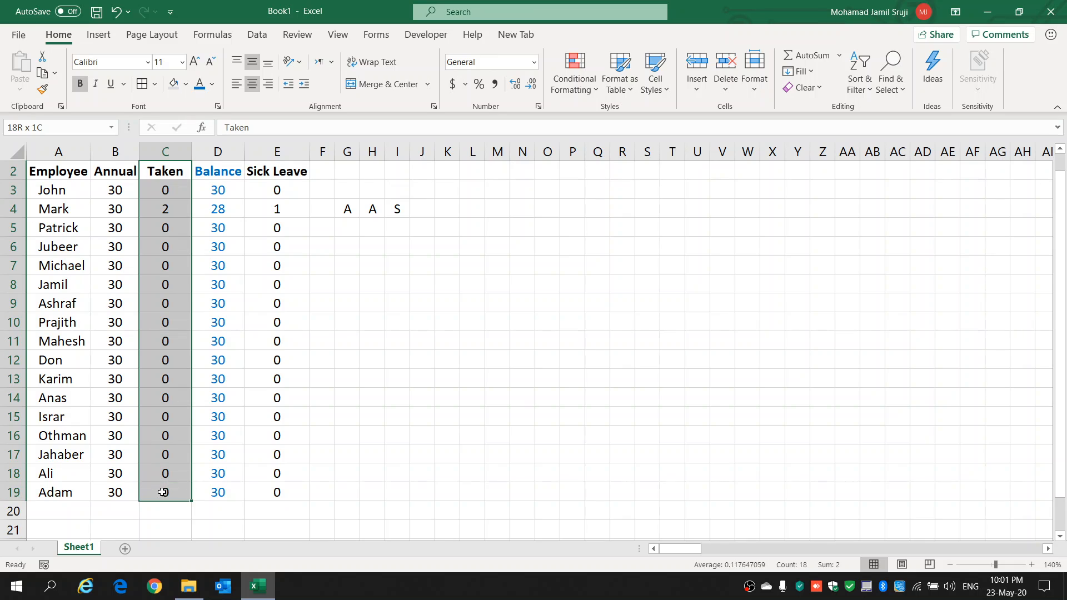
{"action": "left_click", "coordinate": [212, 83]}
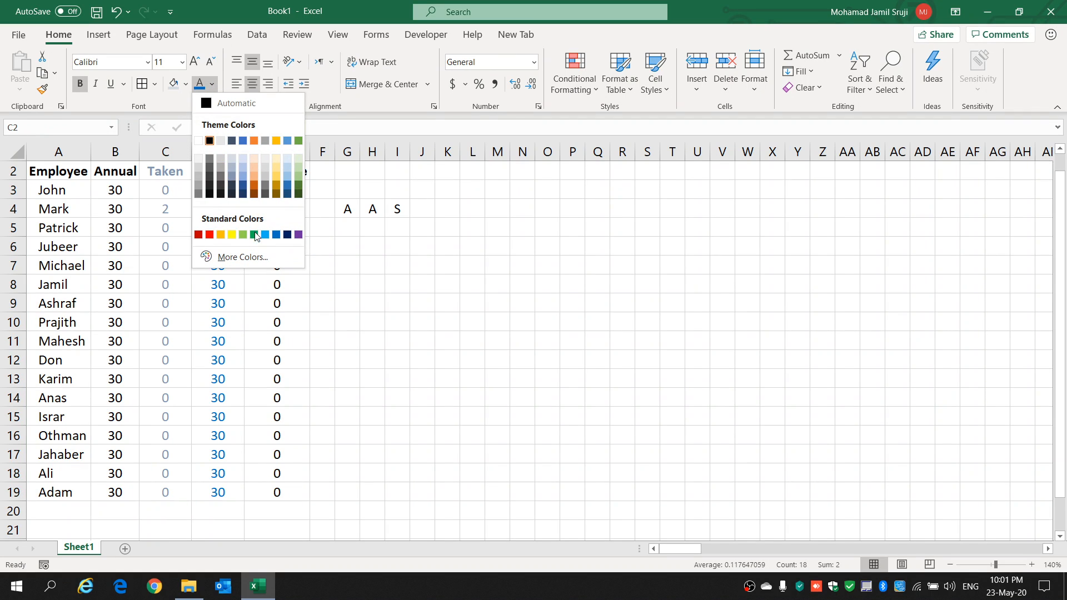
{"action": "left_click", "coordinate": [298, 186]}
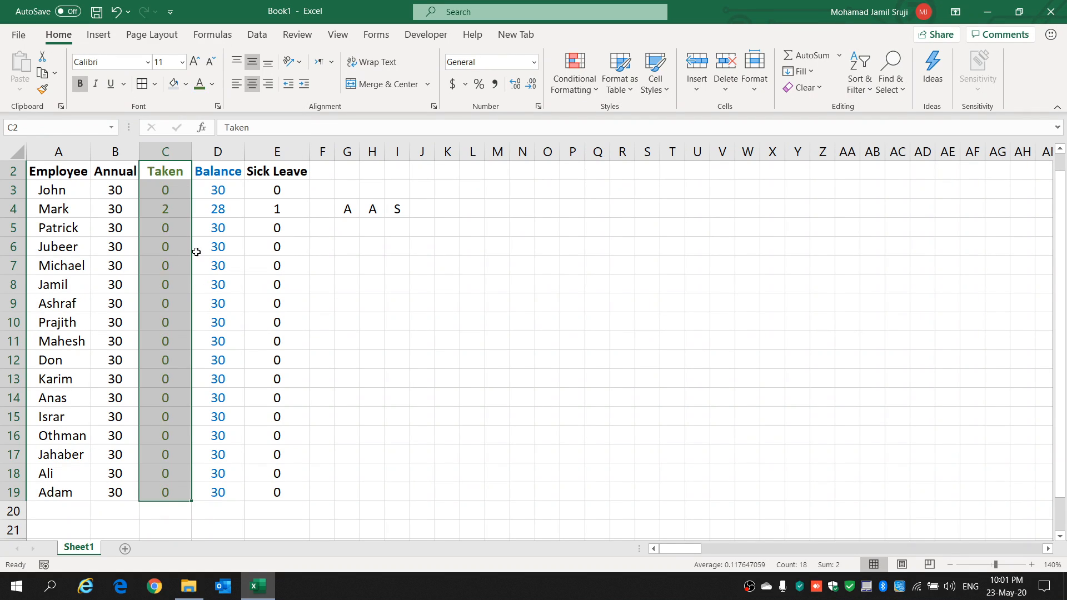
Step: Set the font color of the Sick Leave values in E3:E19 to a dark gold theme color
{"action": "left_click_drag", "start_coordinate": [288, 188], "coordinate": [282, 494]}
{"action": "left_click", "coordinate": [212, 85]}
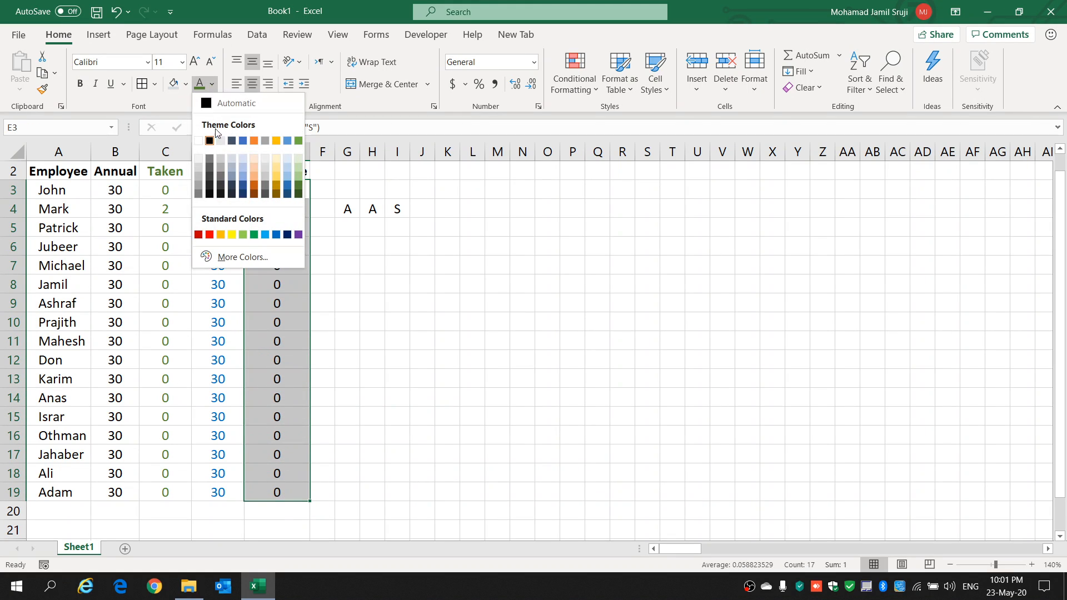
{"action": "left_click", "coordinate": [275, 194]}
{"action": "left_click", "coordinate": [497, 446]}
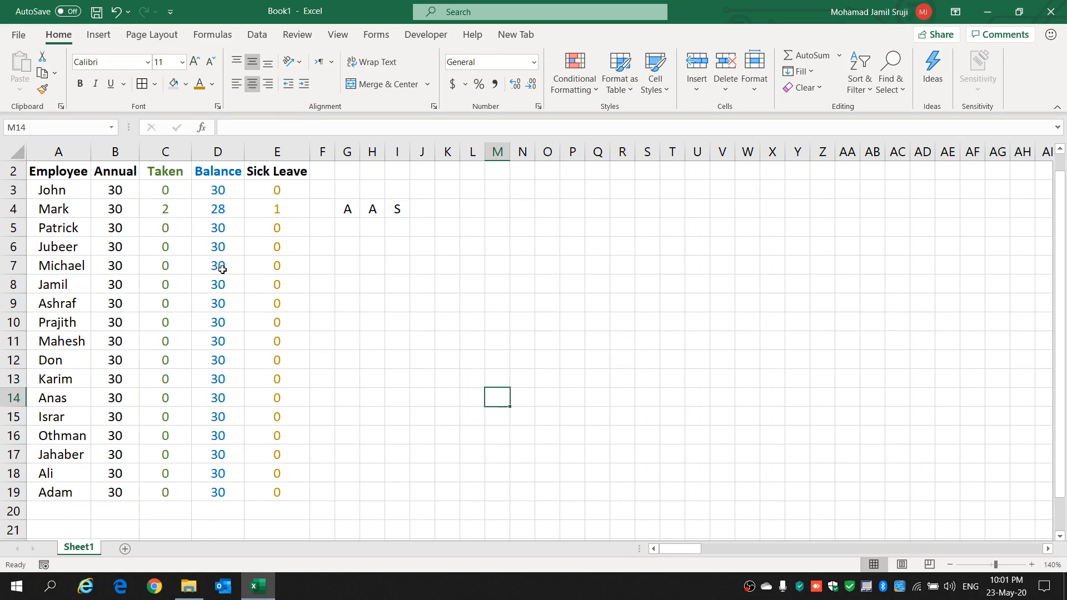
Step: Clear the test leave codes from G4:I4
{"action": "scroll", "coordinate": [242, 278], "scroll_direction": "up", "scroll_amount": 1}
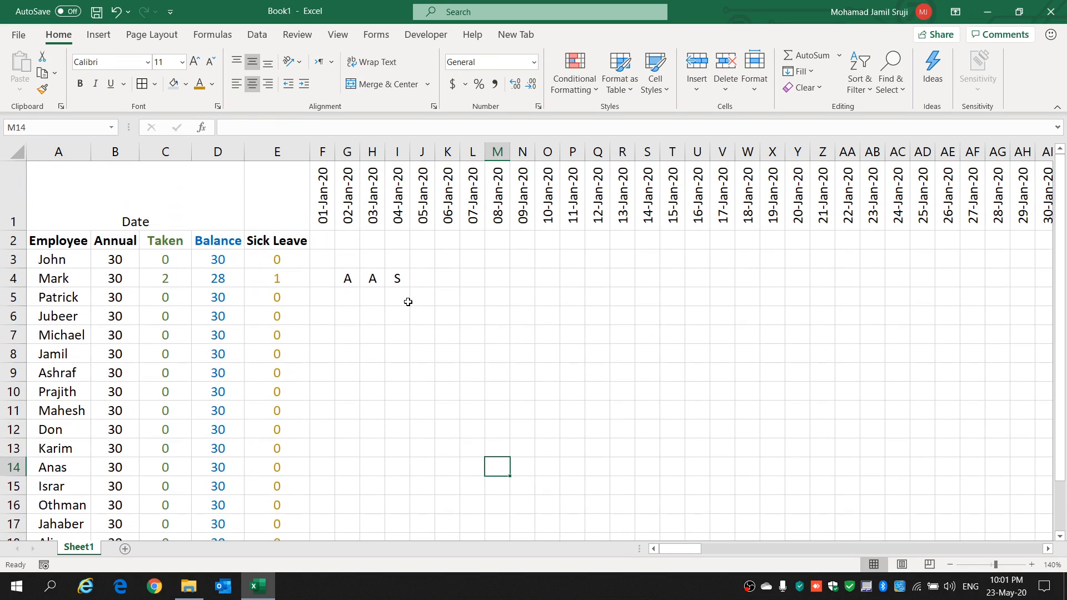
{"action": "left_click_drag", "start_coordinate": [389, 276], "coordinate": [349, 277]}
{"action": "key", "text": "Delete"}
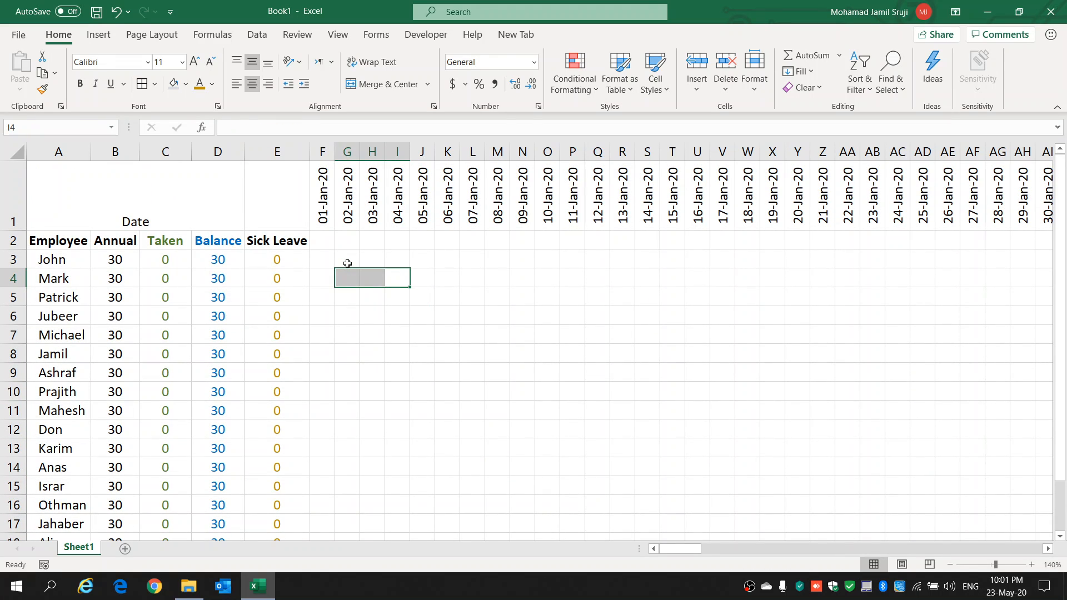
{"action": "left_click_drag", "start_coordinate": [464, 267], "coordinate": [465, 279]}
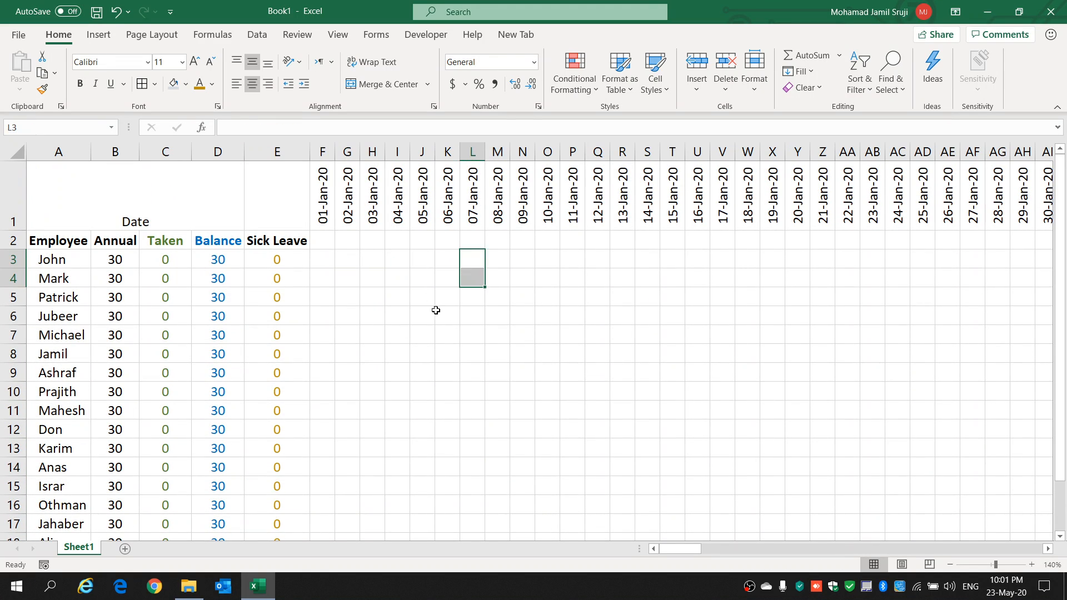
Step: Select the daily leave grid F3:NG19, through 31-Dec-20, and start a new conditional formatting rule for it
{"action": "left_click", "coordinate": [325, 257]}
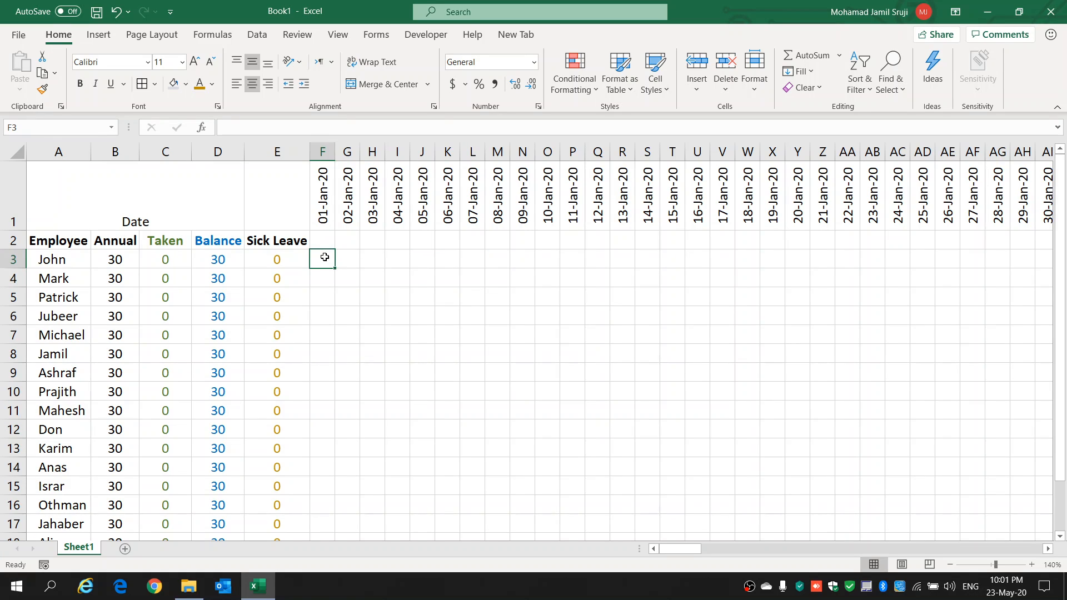
{"action": "left_click_drag", "start_coordinate": [325, 257], "coordinate": [952, 497]}
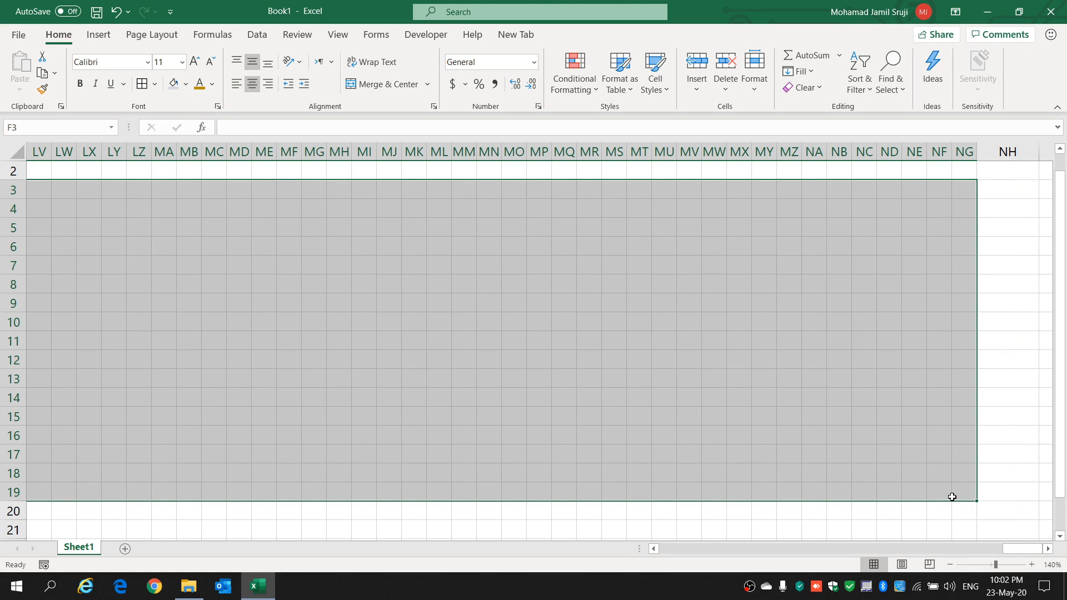
{"action": "scroll", "coordinate": [1033, 416], "scroll_direction": "up", "scroll_amount": 1}
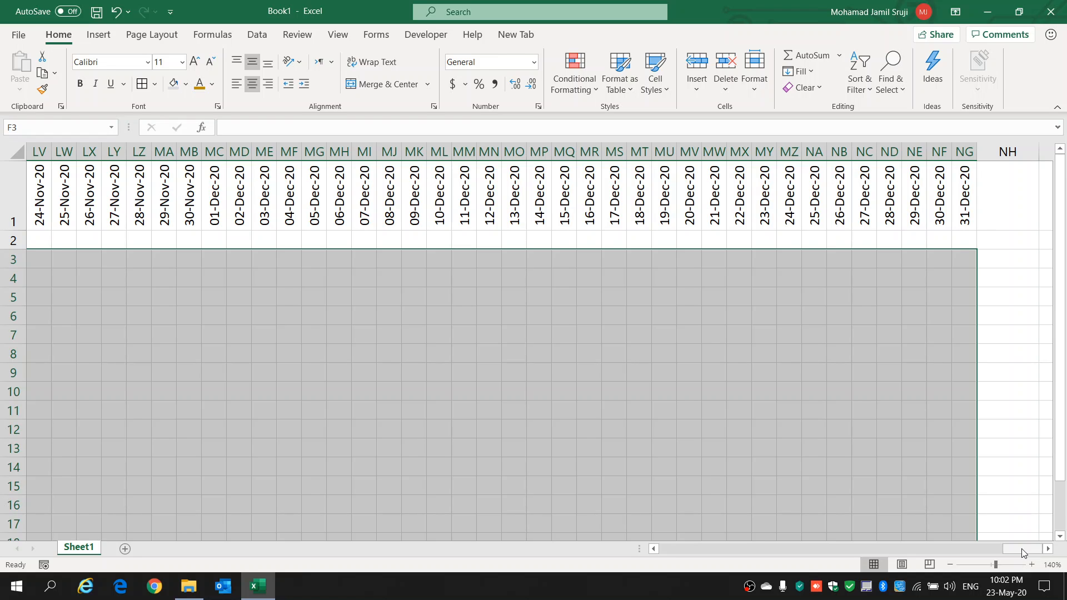
{"action": "left_click_drag", "start_coordinate": [1022, 549], "coordinate": [662, 556]}
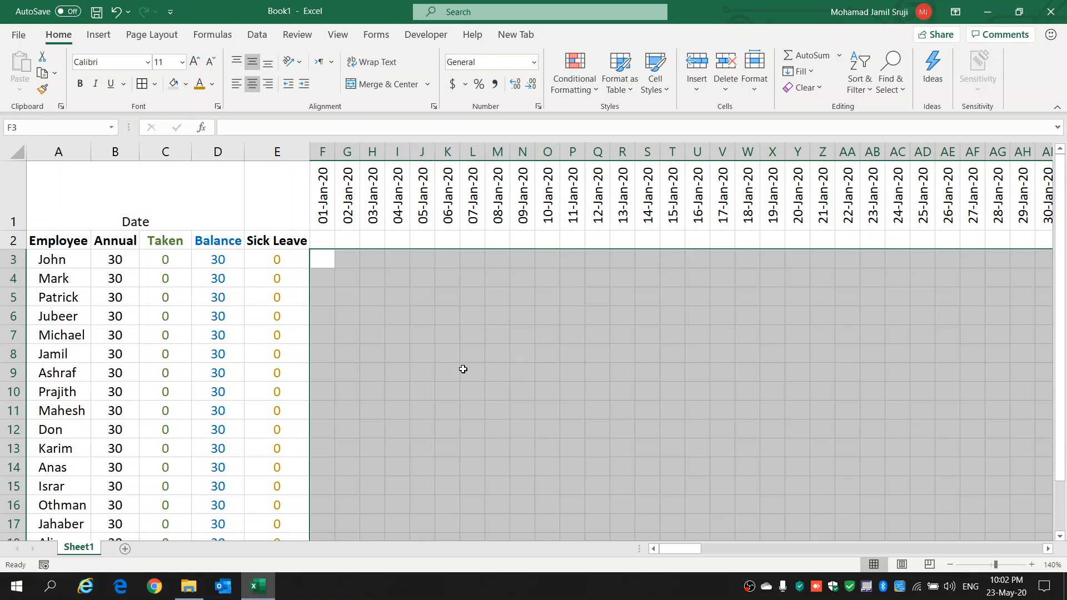
{"action": "scroll", "coordinate": [461, 369], "scroll_direction": "down", "scroll_amount": 3}
{"action": "scroll", "coordinate": [461, 369], "scroll_direction": "up", "scroll_amount": 3}
{"action": "left_click", "coordinate": [595, 91]}
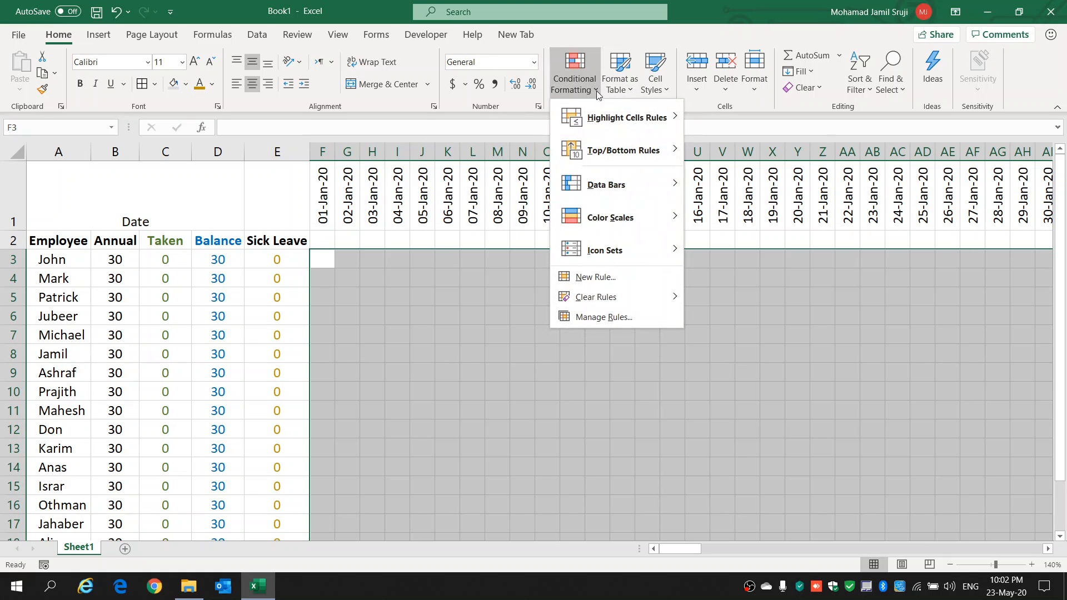
{"action": "left_click", "coordinate": [605, 320]}
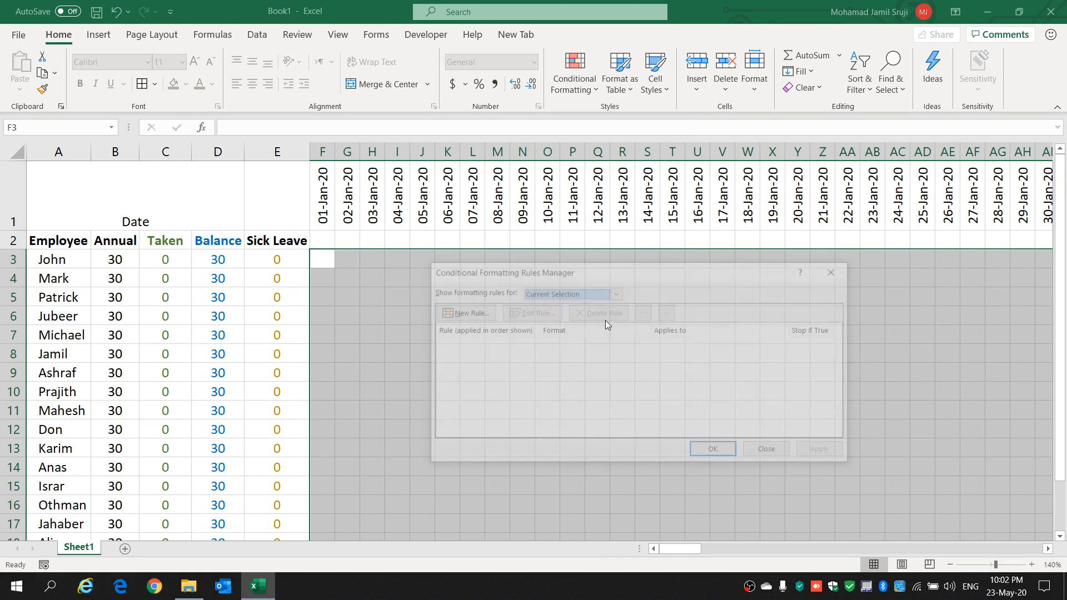
{"action": "left_click", "coordinate": [466, 312]}
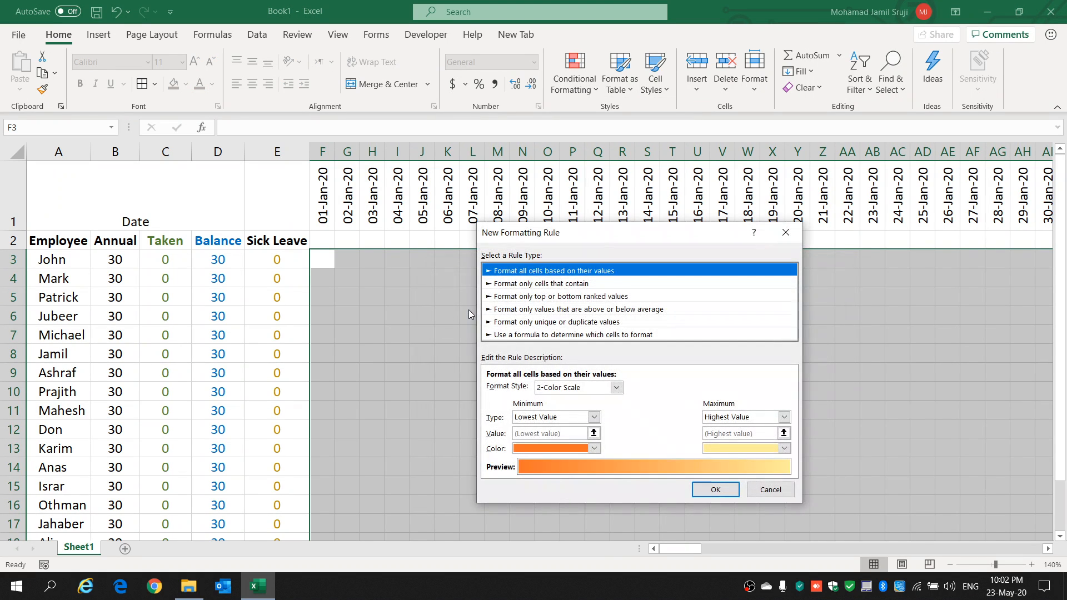
Step: Set the new rule to format only cells whose value is equal to A
{"action": "left_click", "coordinate": [537, 284]}
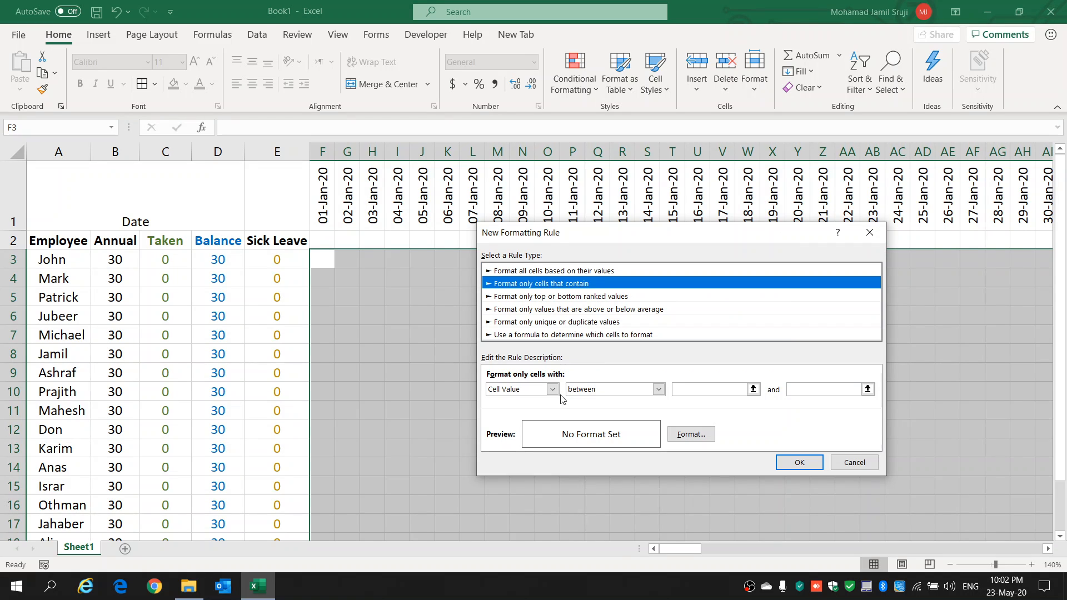
{"action": "left_click", "coordinate": [659, 390]}
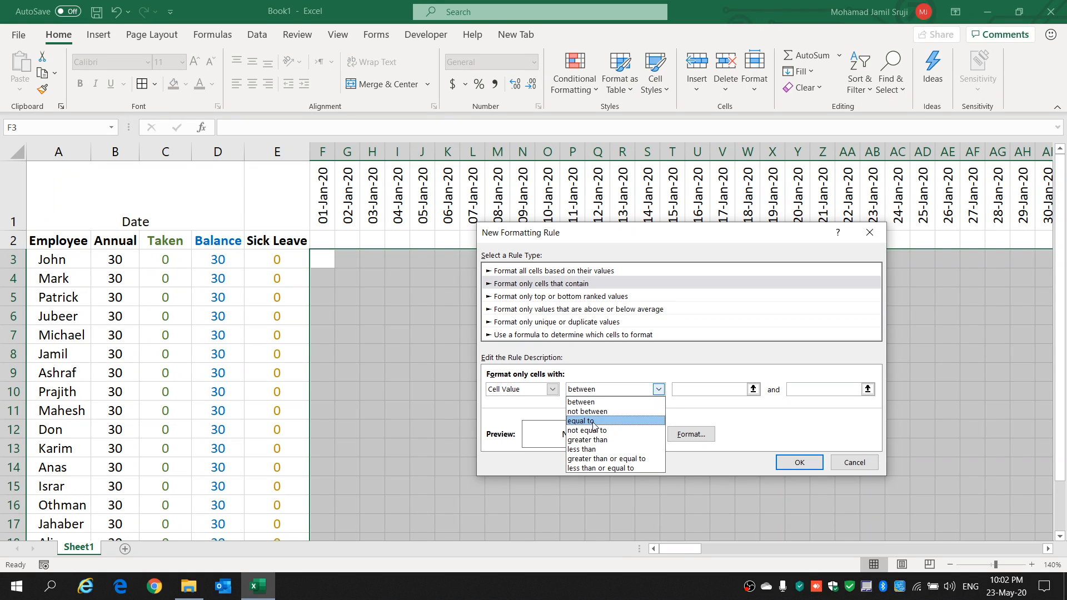
{"action": "left_click", "coordinate": [593, 422]}
{"action": "left_click", "coordinate": [659, 390]}
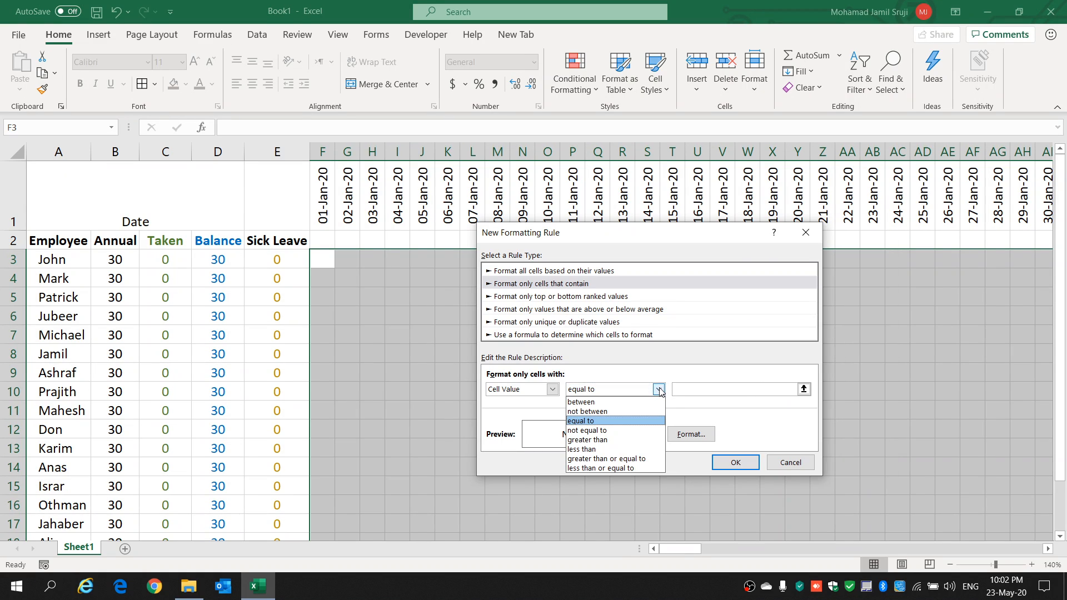
{"action": "left_click", "coordinate": [660, 391]}
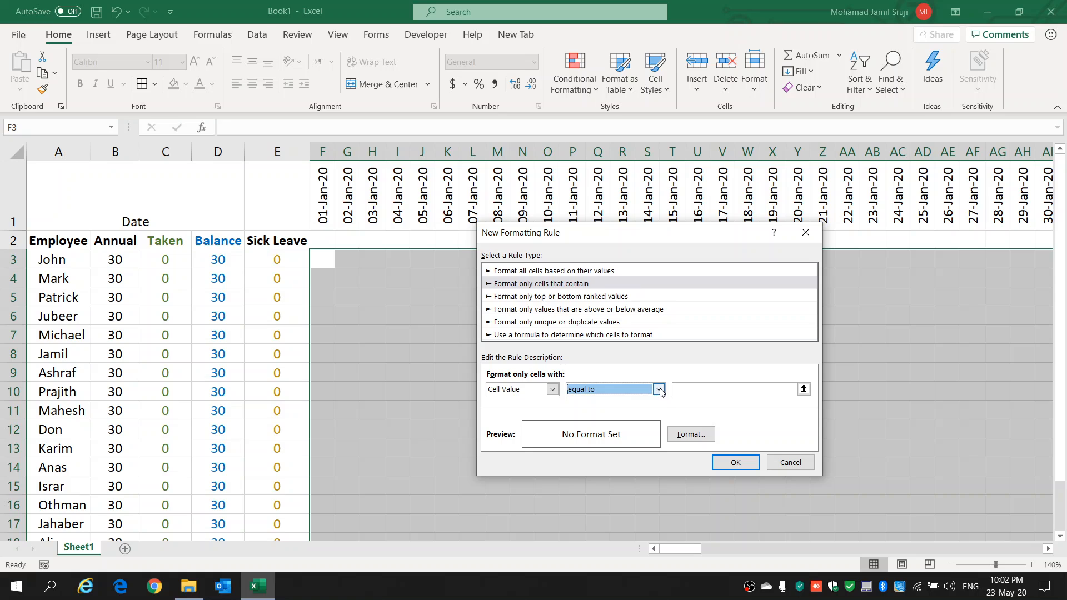
{"action": "left_click", "coordinate": [692, 391]}
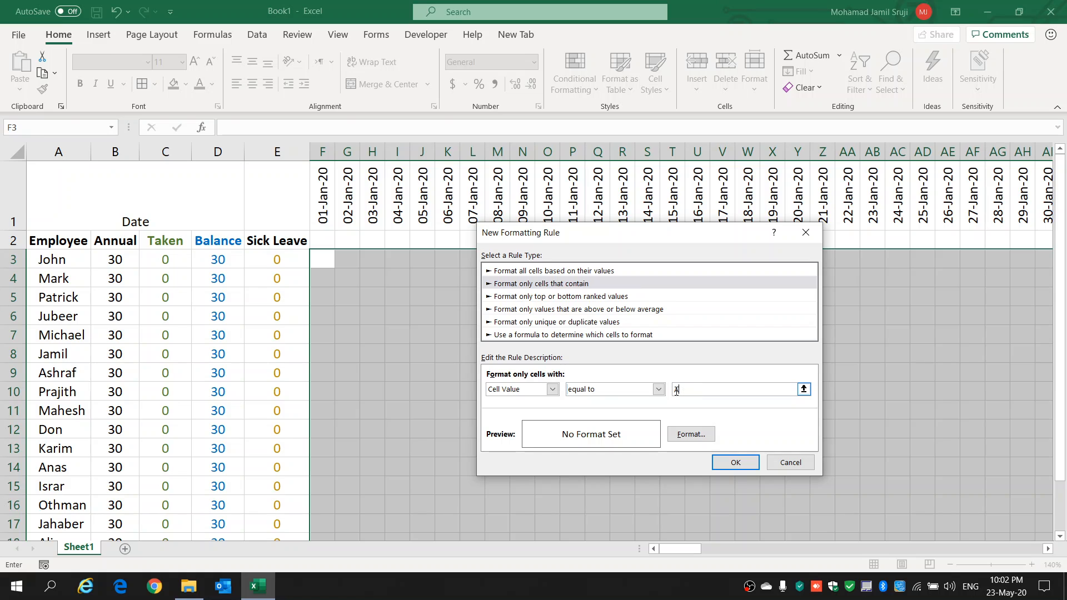
Step: Give the rule for code A the lightest green theme fill and add it to the rules list
{"action": "left_click", "coordinate": [700, 437]}
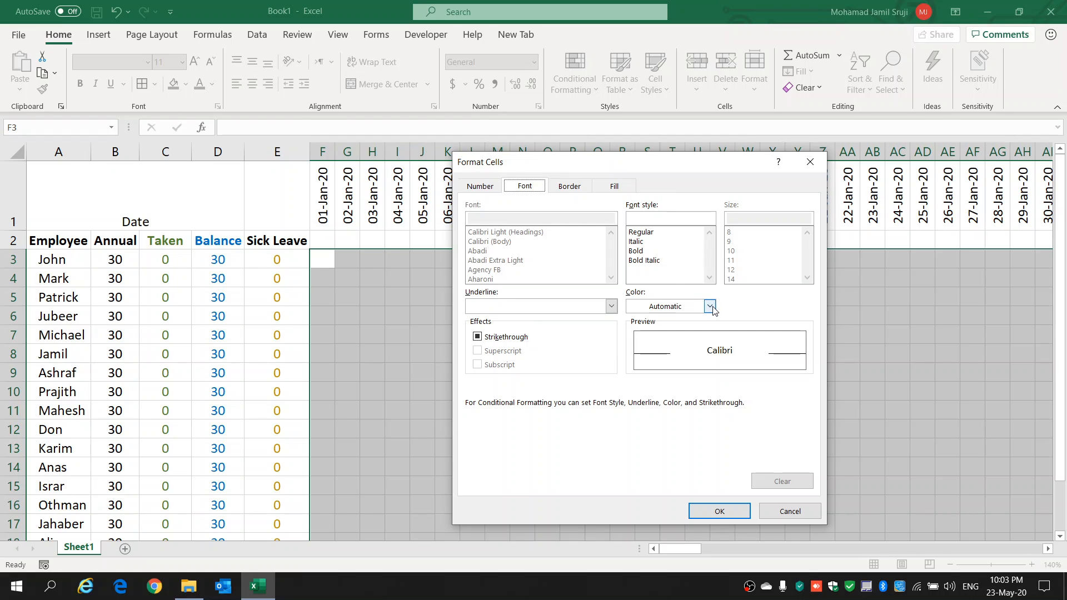
{"action": "left_click", "coordinate": [613, 187]}
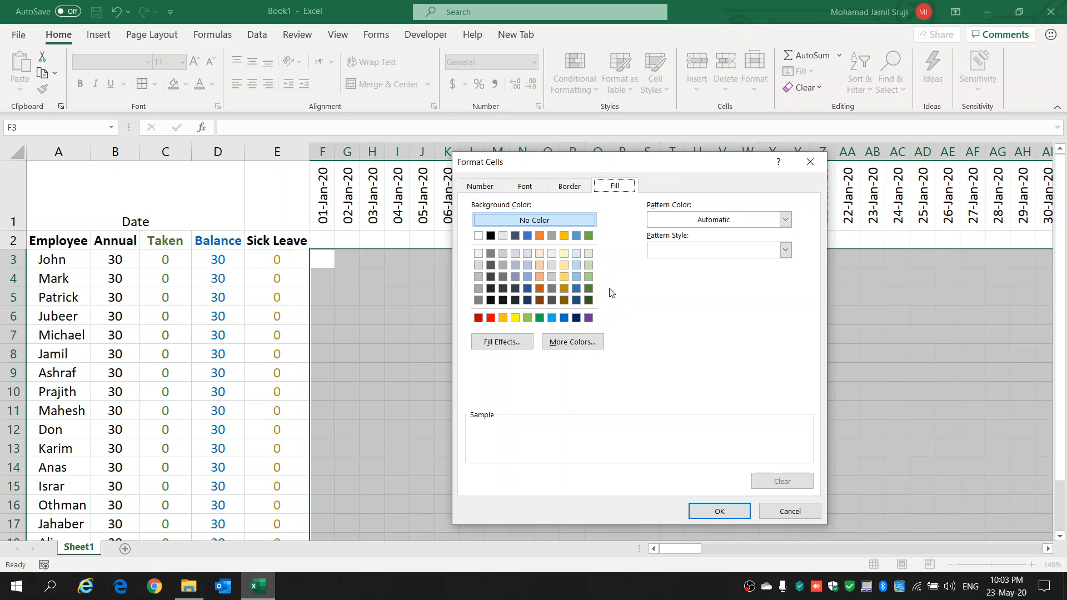
{"action": "left_click", "coordinate": [588, 254]}
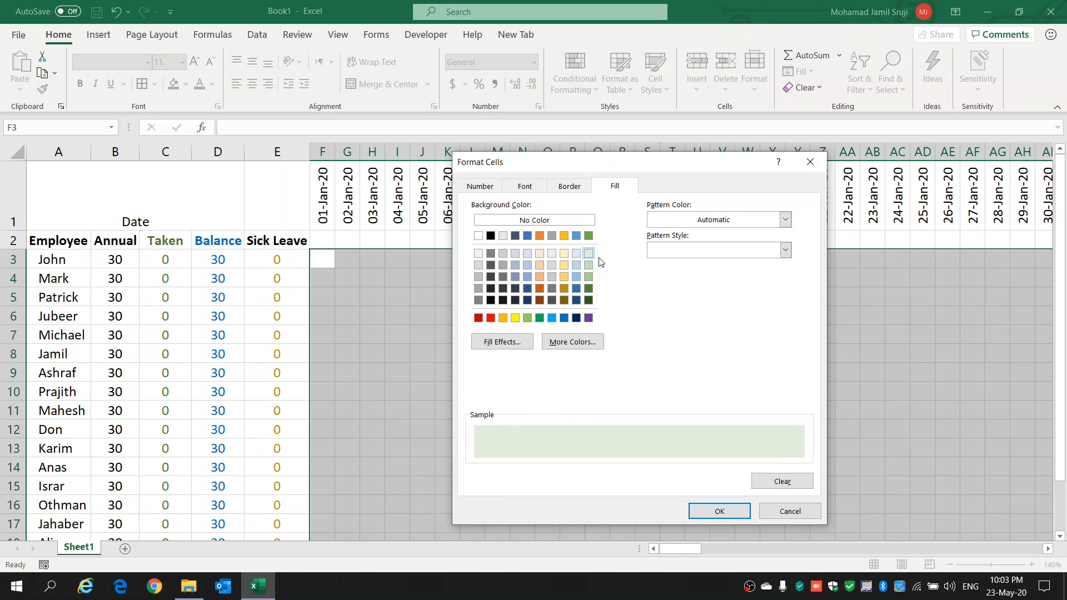
{"action": "left_click", "coordinate": [720, 511]}
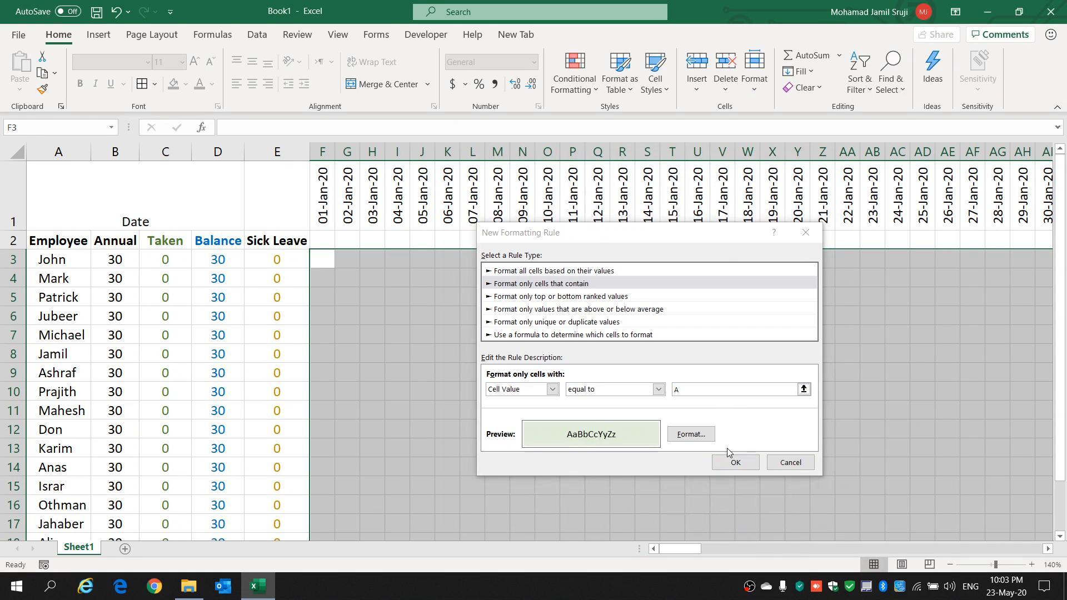
{"action": "left_click", "coordinate": [733, 462]}
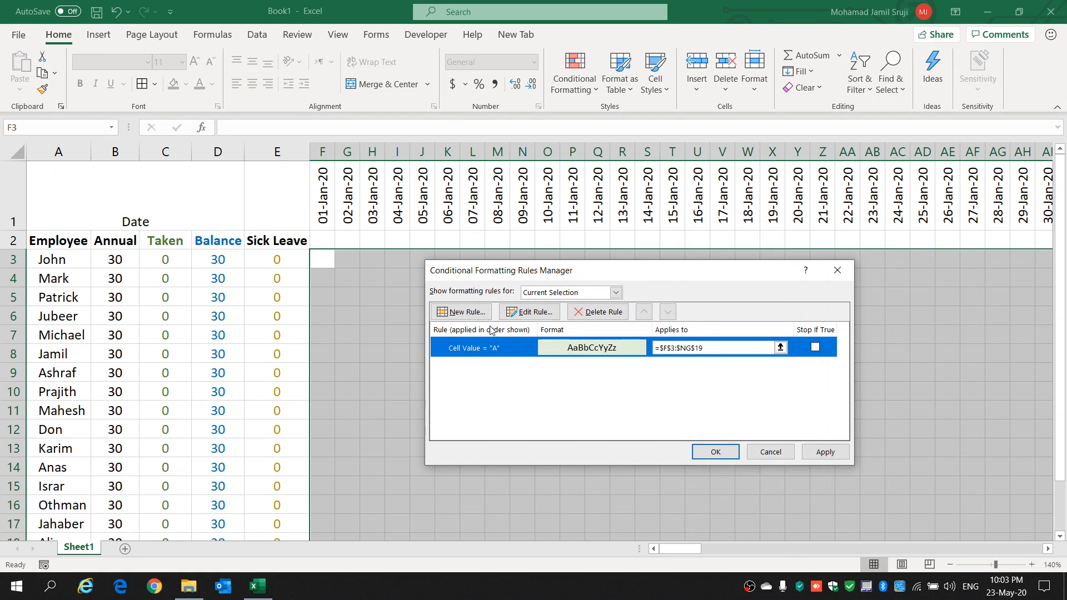
Step: Add a second rule for the same grid that formats only cells whose value is equal to S
{"action": "left_click", "coordinate": [462, 312]}
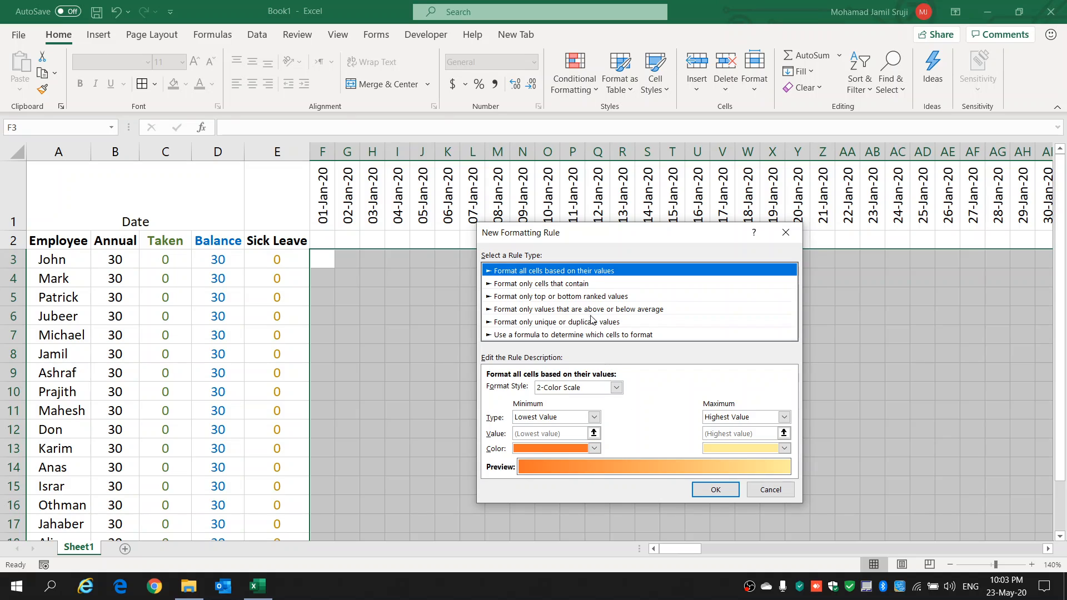
{"action": "left_click", "coordinate": [549, 284]}
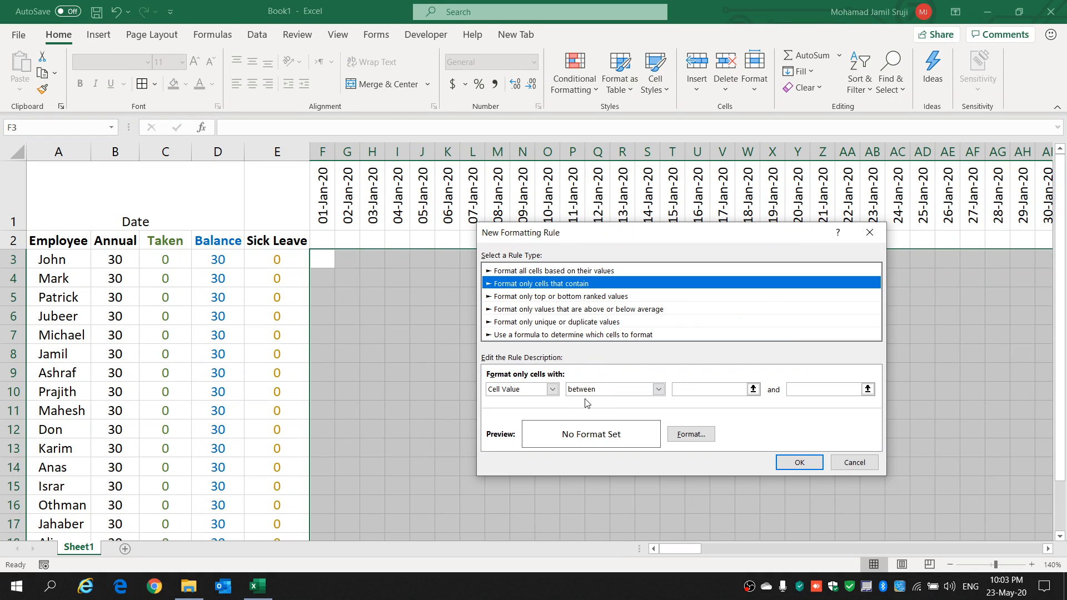
{"action": "left_click", "coordinate": [659, 390]}
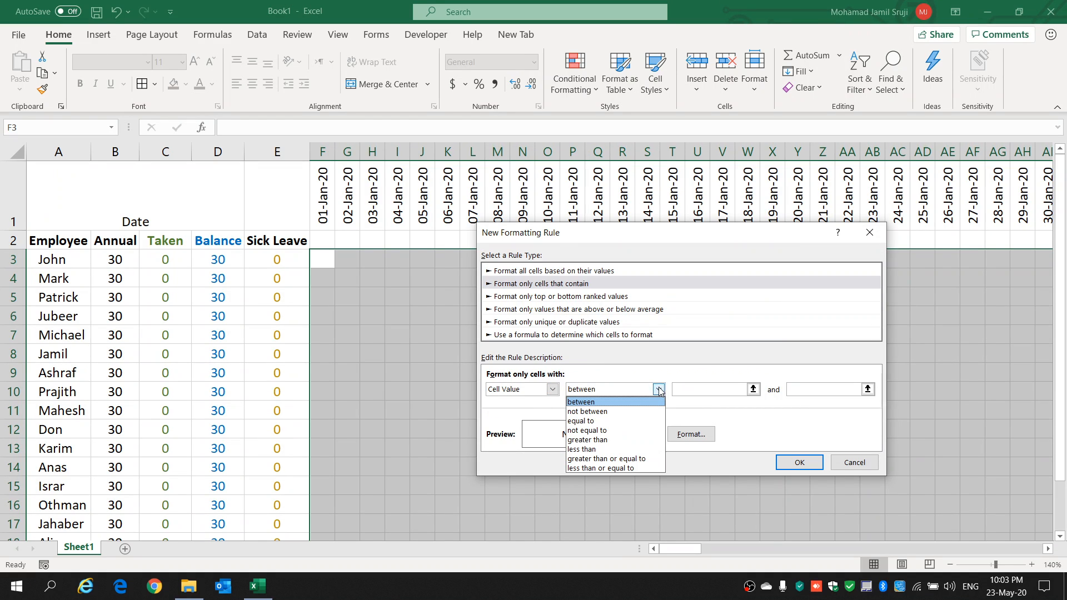
{"action": "left_click", "coordinate": [623, 425]}
{"action": "left_click", "coordinate": [695, 393]}
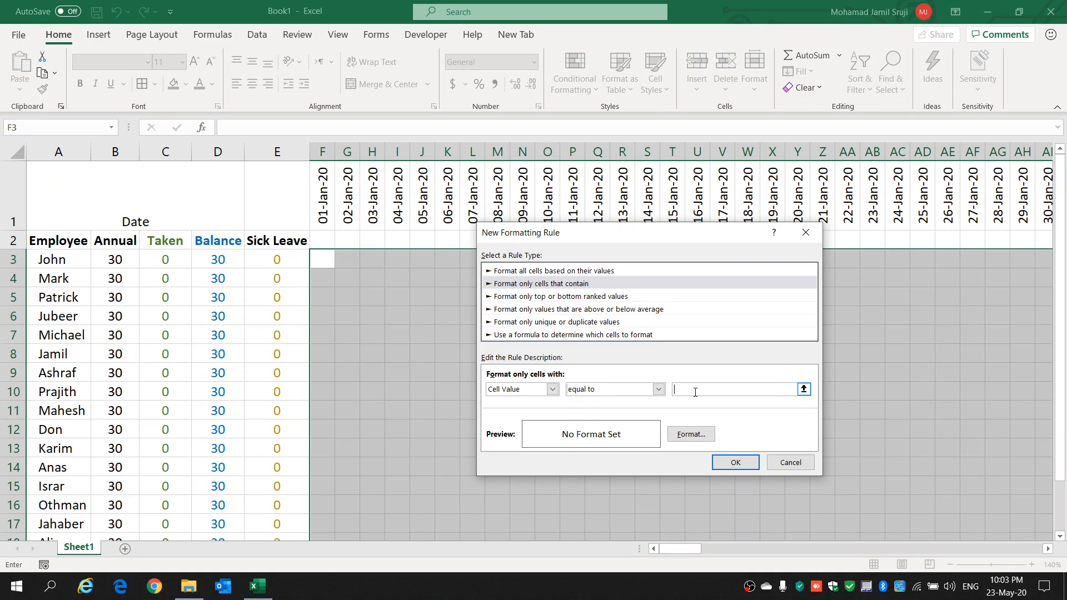
Step: Give the rule for code S the lightest gold theme fill and apply both rules to the leave grid
{"action": "left_click", "coordinate": [690, 434]}
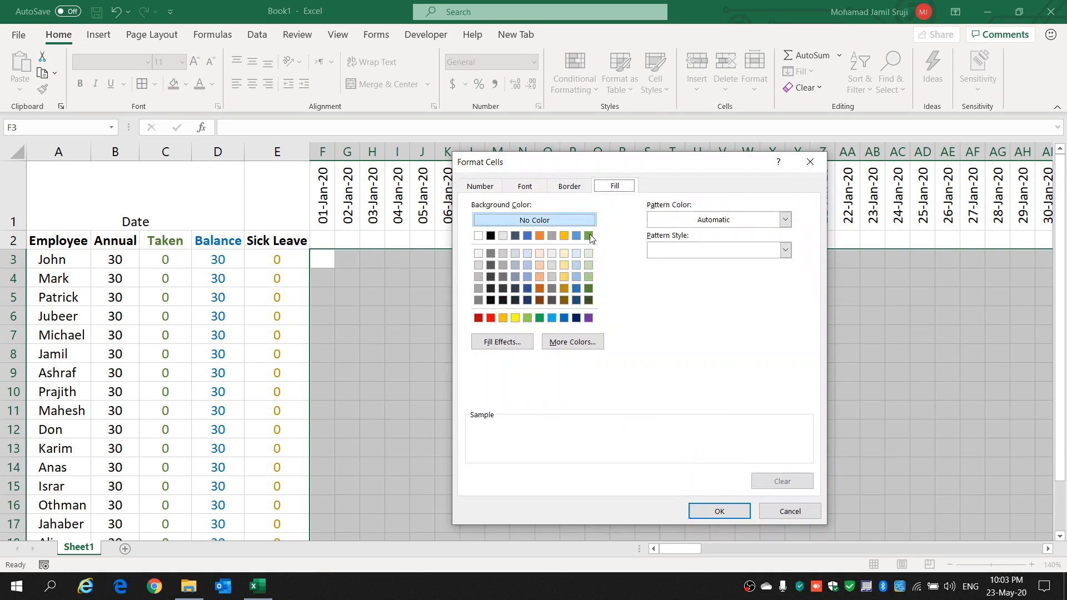
{"action": "left_click", "coordinate": [563, 255]}
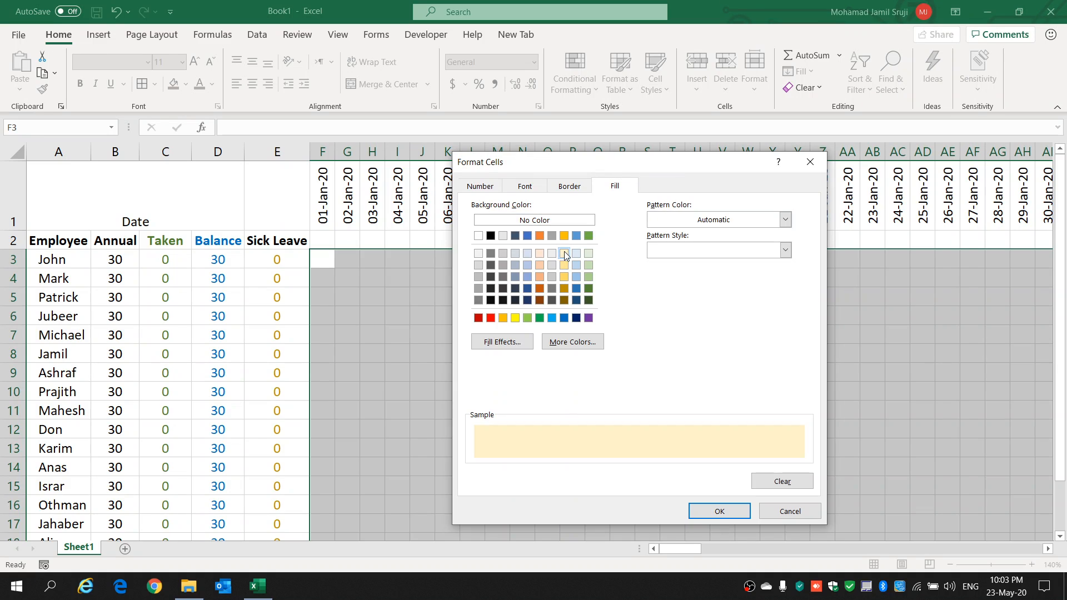
{"action": "left_click", "coordinate": [707, 507]}
{"action": "left_click", "coordinate": [739, 464]}
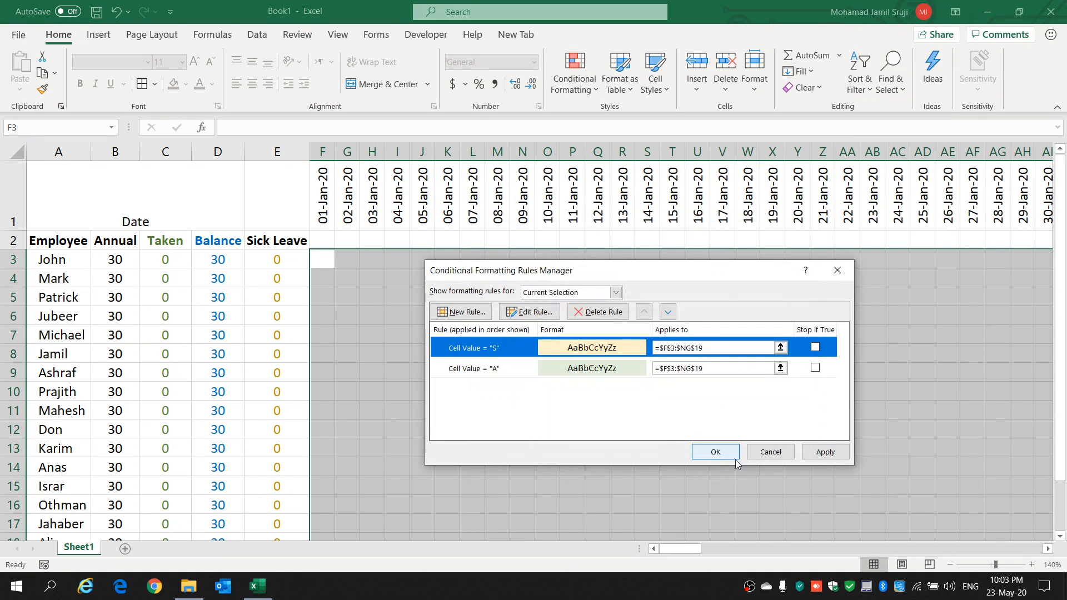
{"action": "left_click", "coordinate": [825, 457]}
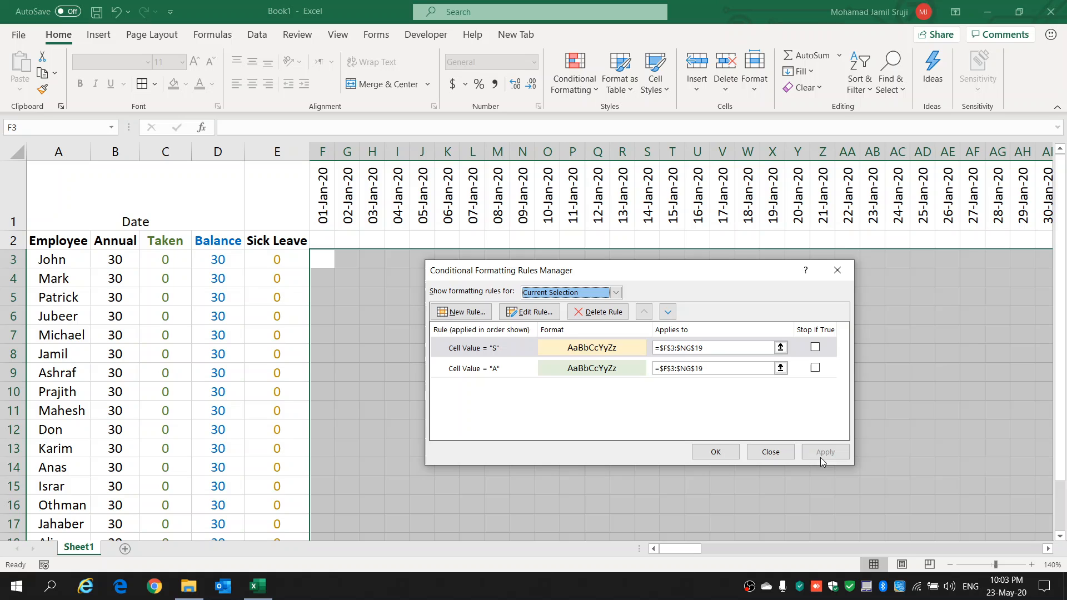
{"action": "left_click", "coordinate": [716, 451]}
Step: Test the formatting rules by entering A in I7 and S in J9
{"action": "left_click", "coordinate": [490, 347]}
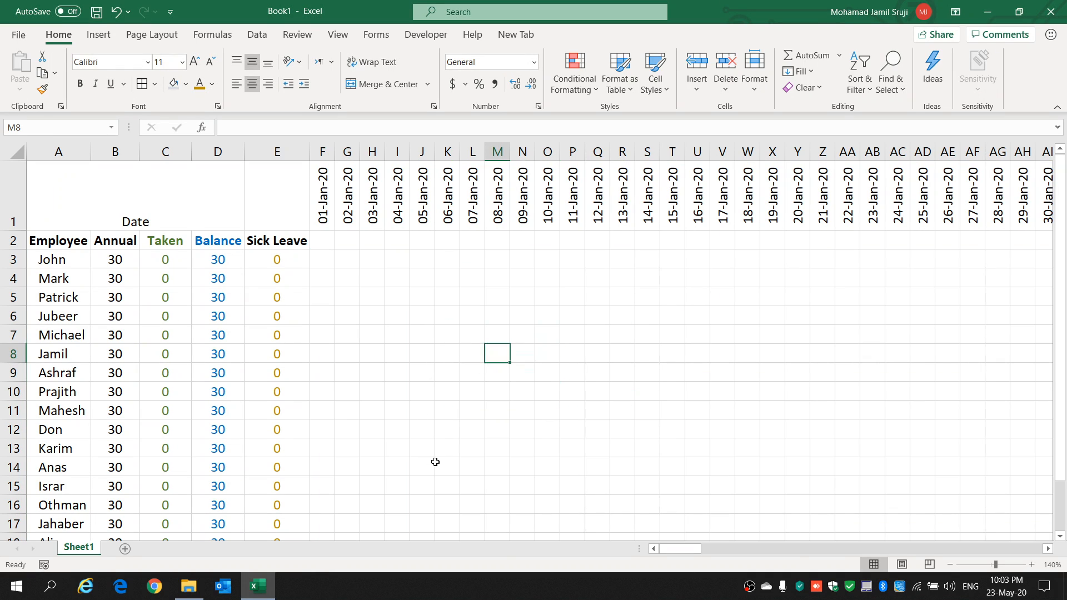
{"action": "left_click", "coordinate": [392, 340]}
{"action": "type", "text": "A"}
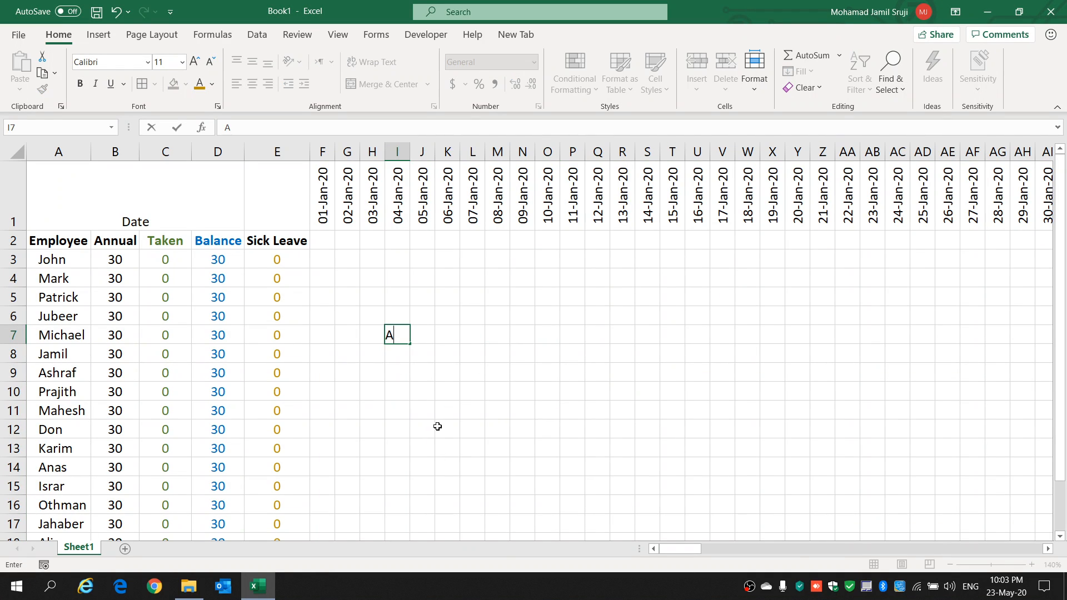
{"action": "left_click", "coordinate": [421, 375]}
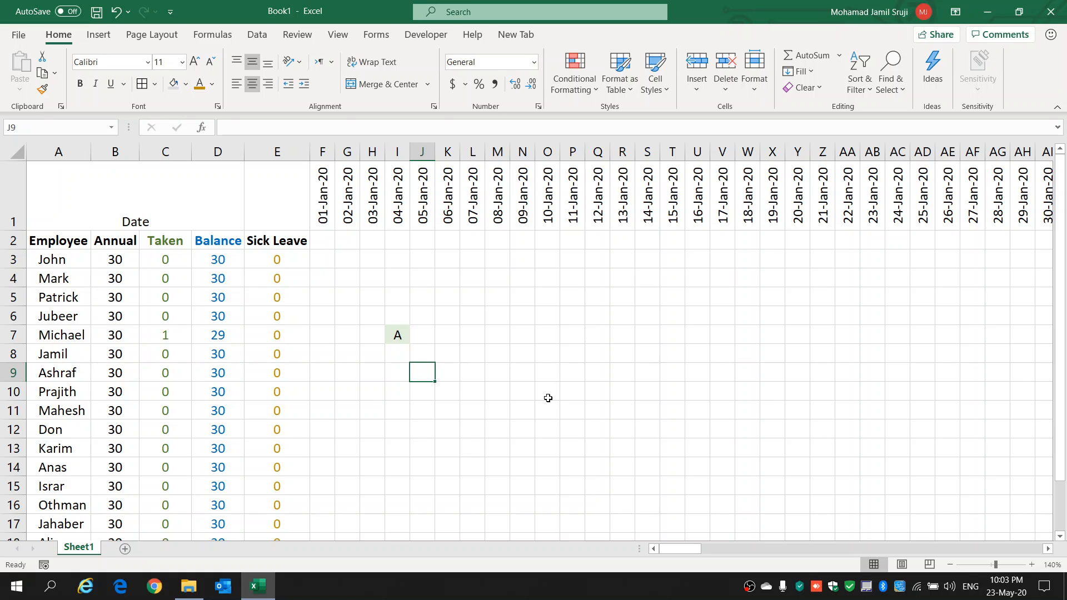
{"action": "type", "text": "S"}
Step: Enter the annual leave code A in each cell from N12 to S12, for 09-Jan-20 through 14-Jan-20
{"action": "left_click", "coordinate": [516, 430]}
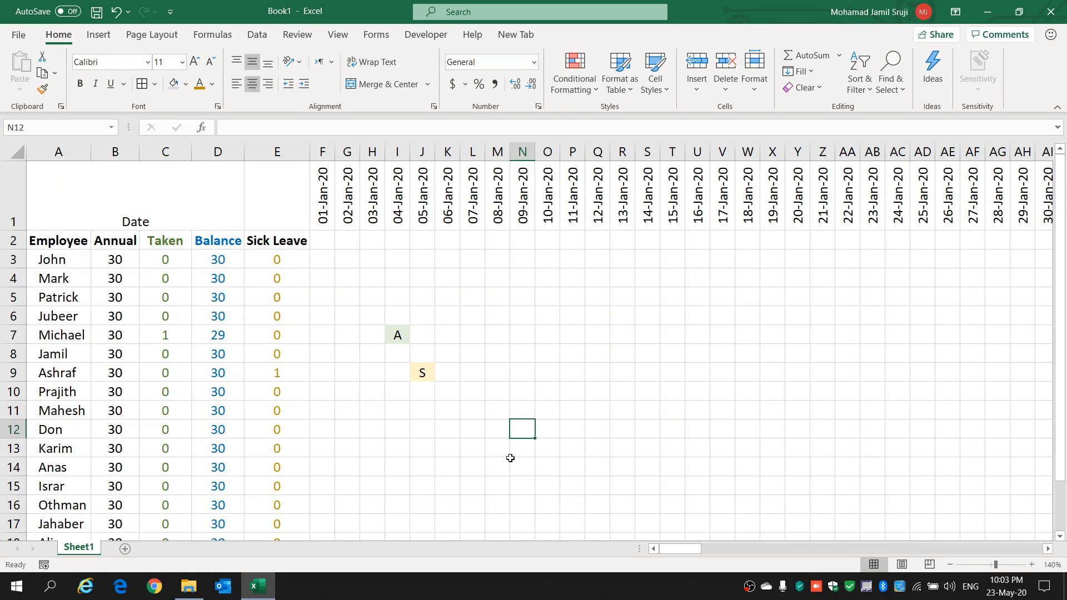
{"action": "type", "text": "A"}
{"action": "left_click", "coordinate": [556, 433]}
{"action": "type", "text": "A"}
{"action": "left_click", "coordinate": [572, 429]}
{"action": "type", "text": "A"}
{"action": "left_click", "coordinate": [603, 435]}
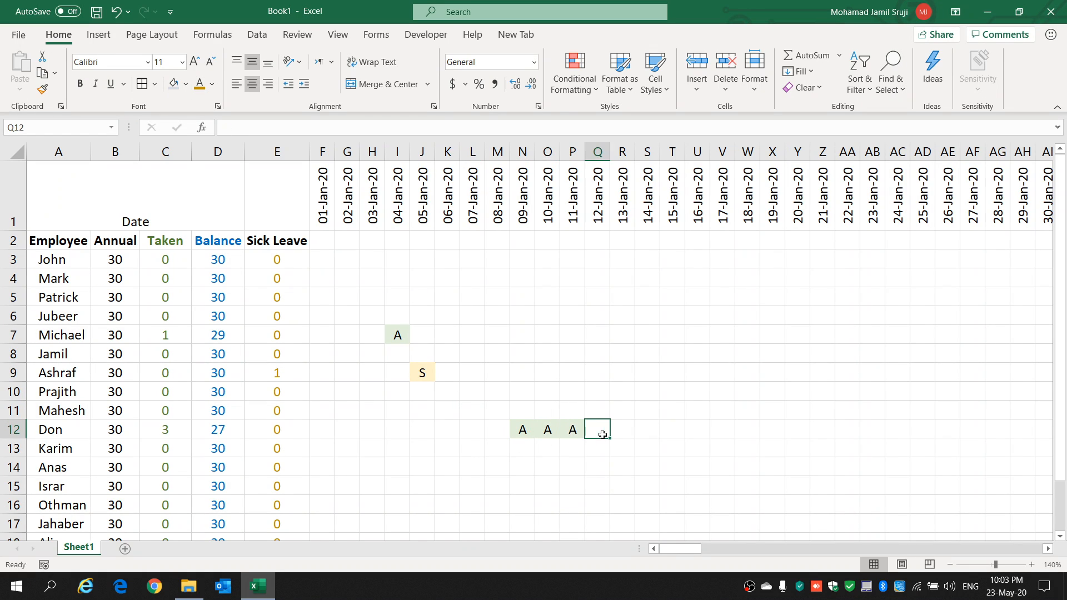
{"action": "type", "text": "A"}
{"action": "left_click", "coordinate": [622, 431]}
{"action": "type", "text": "A"}
{"action": "left_click", "coordinate": [646, 431]}
{"action": "type", "text": "A"}
{"action": "left_click", "coordinate": [631, 462]}
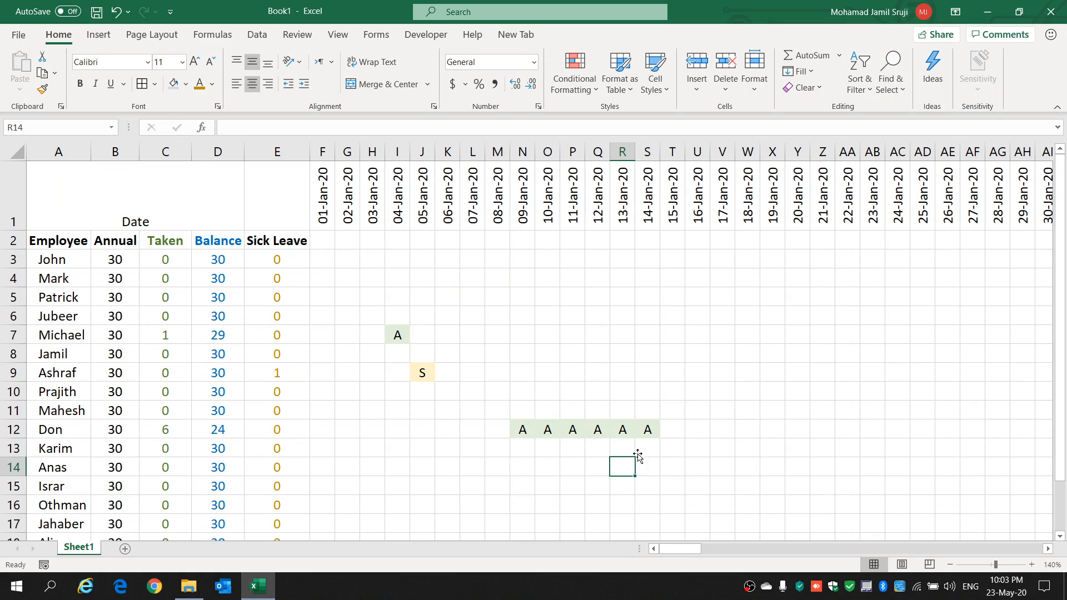
Step: Enter the sick leave code S in T12, U12 and V12, for 15-Jan-20 through 17-Jan-20
{"action": "left_click", "coordinate": [672, 431]}
{"action": "type", "text": "S"}
{"action": "left_click", "coordinate": [696, 429]}
{"action": "type", "text": "S"}
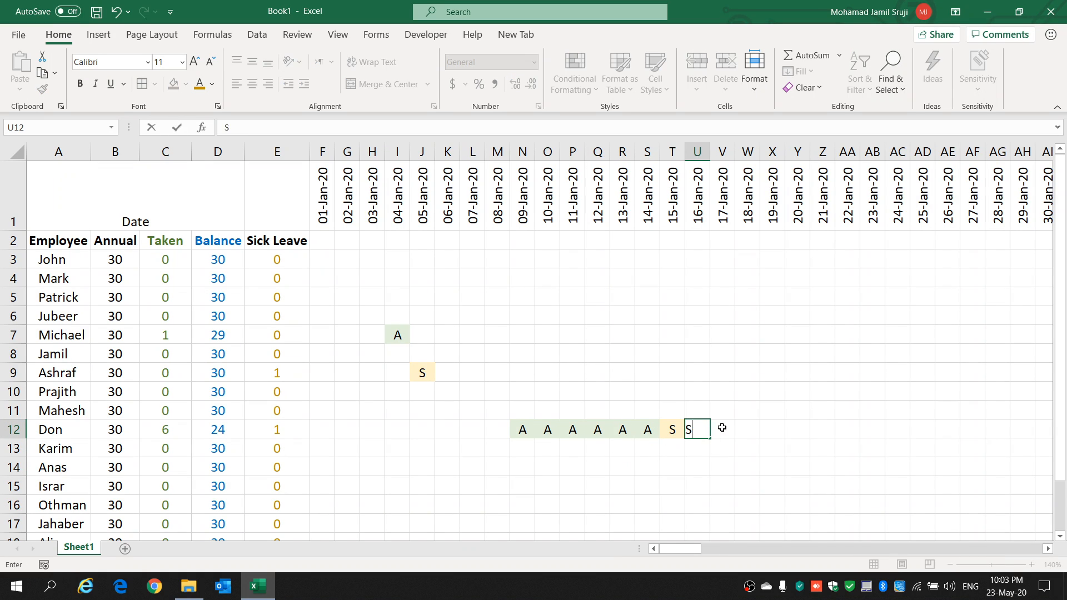
{"action": "left_click", "coordinate": [721, 428]}
{"action": "type", "text": "S"}
{"action": "left_click", "coordinate": [748, 427]}
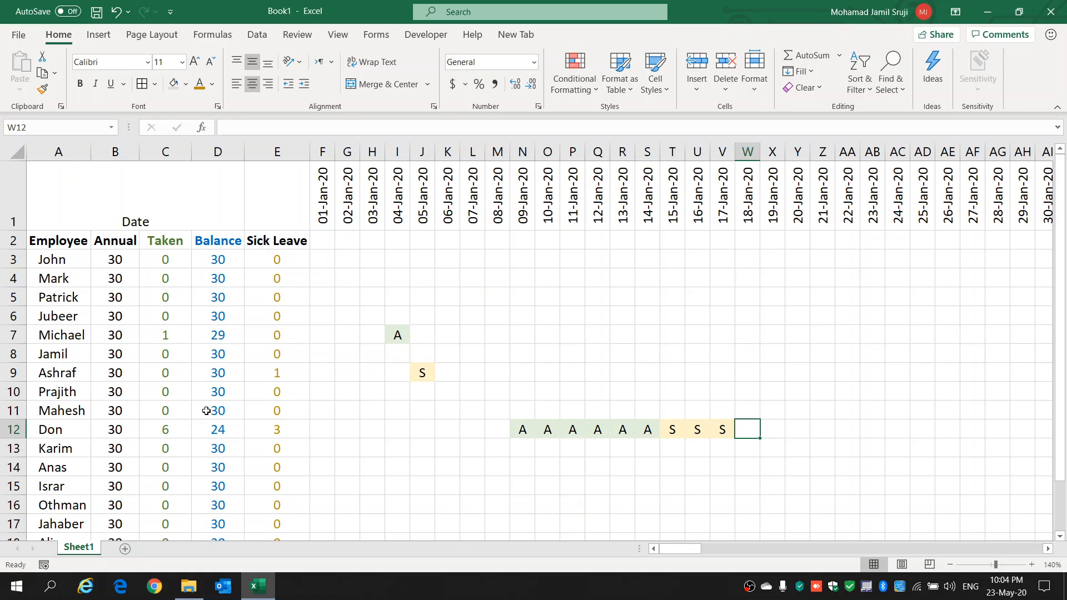
Step: Review the employee rows down to row 19, then highlight the date header row and summary columns A to E
{"action": "scroll", "coordinate": [207, 411], "scroll_direction": "down", "scroll_amount": 2}
{"action": "left_click", "coordinate": [61, 381]}
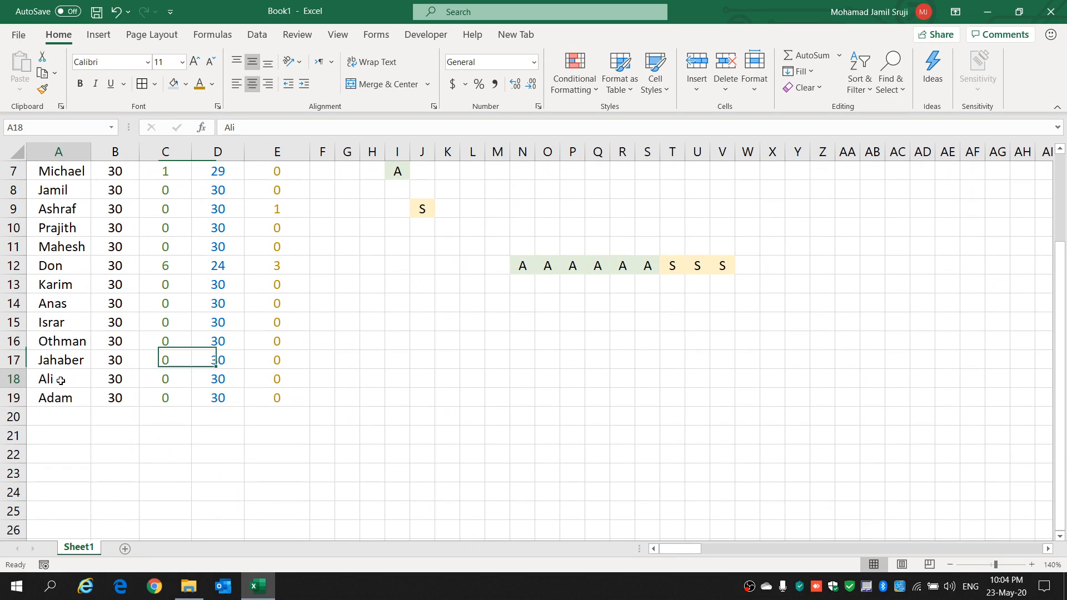
{"action": "left_click", "coordinate": [64, 398]}
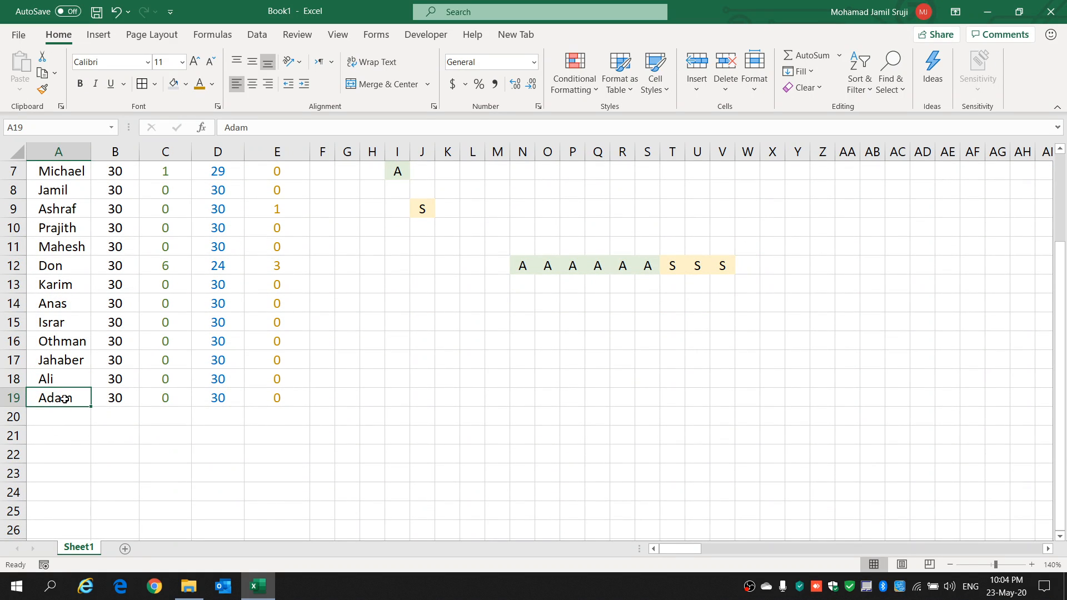
{"action": "left_click", "coordinate": [77, 359]}
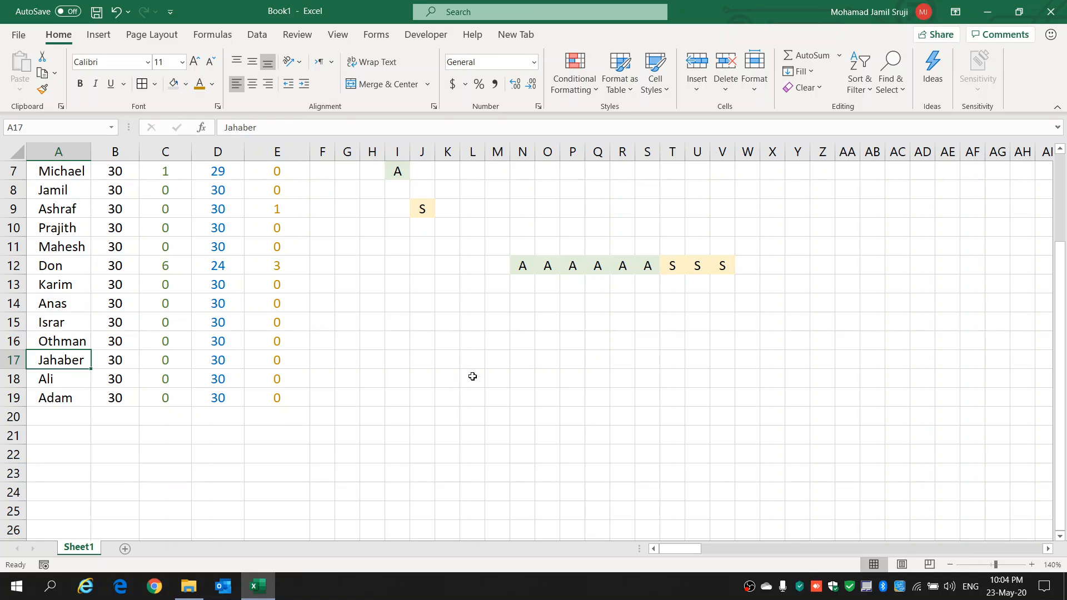
{"action": "scroll", "coordinate": [488, 352], "scroll_direction": "up", "scroll_amount": 2}
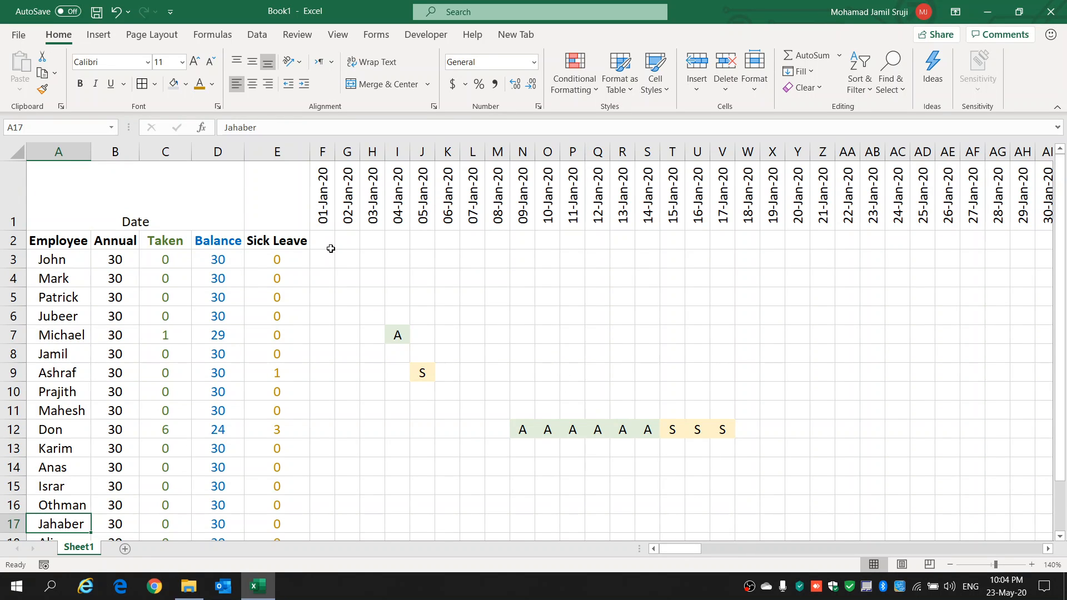
{"action": "left_click_drag", "start_coordinate": [56, 215], "coordinate": [998, 195]}
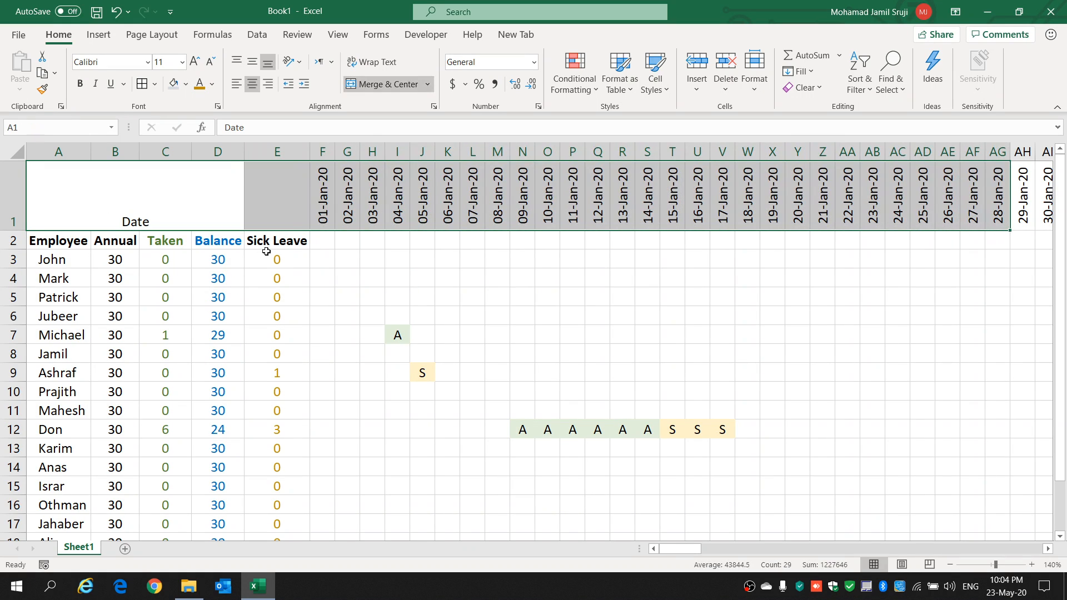
{"action": "left_click_drag", "start_coordinate": [283, 239], "coordinate": [44, 524]}
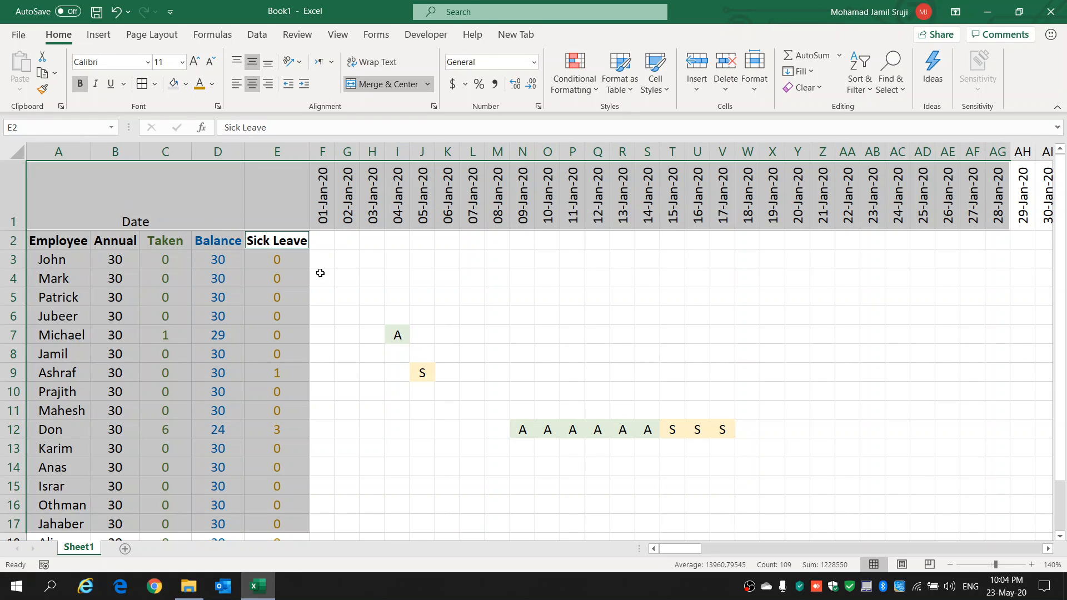
Step: Freeze the panes at cell F2 so the date row and columns A to E stay fixed, and check them while browsing the employee rows
{"action": "left_click", "coordinate": [325, 238]}
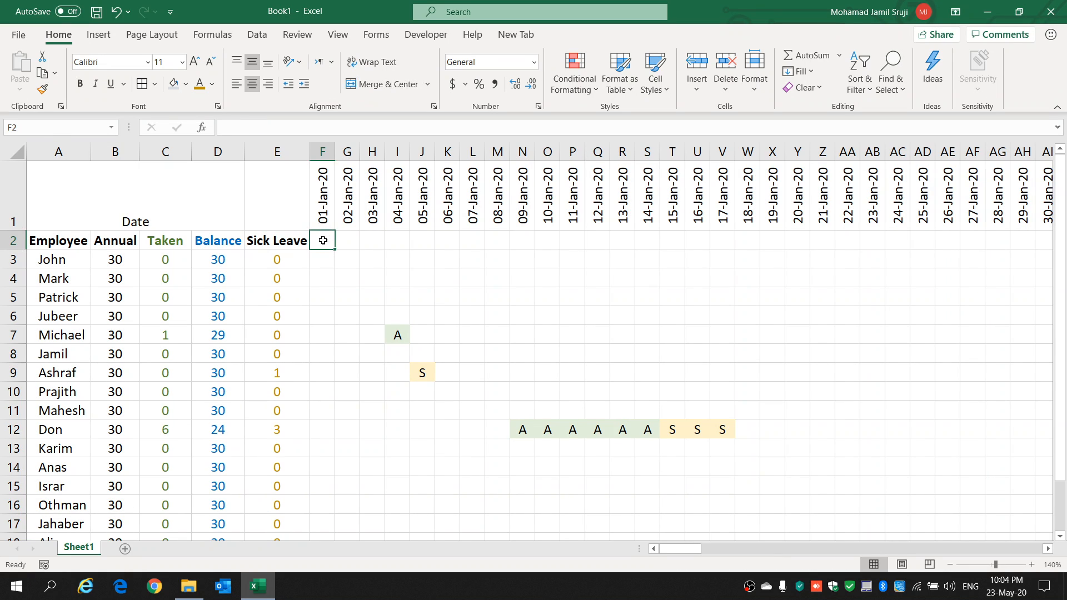
{"action": "left_click", "coordinate": [338, 35]}
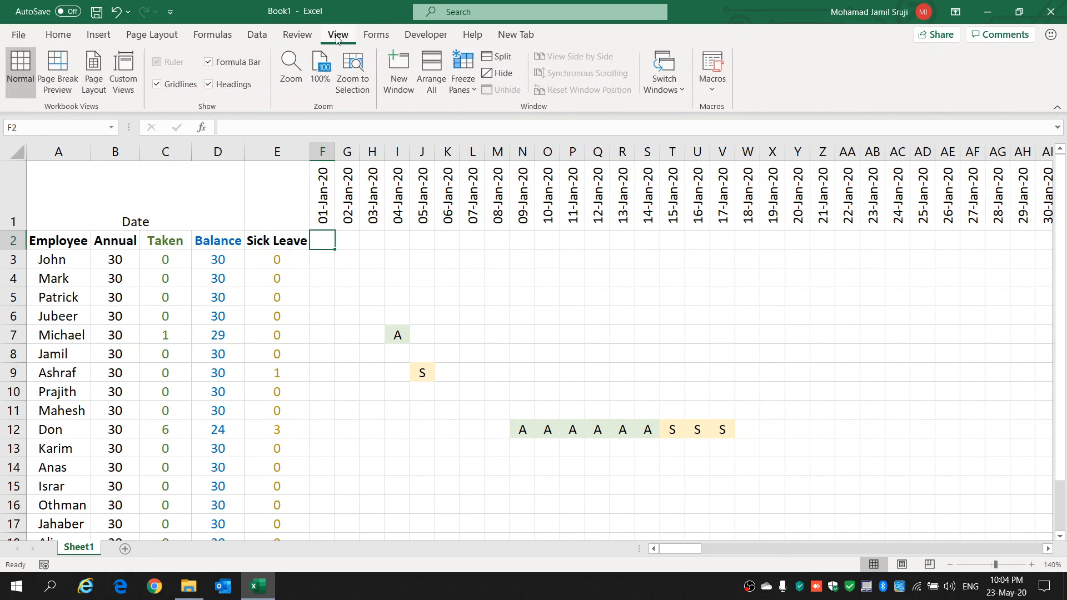
{"action": "left_click", "coordinate": [474, 89]}
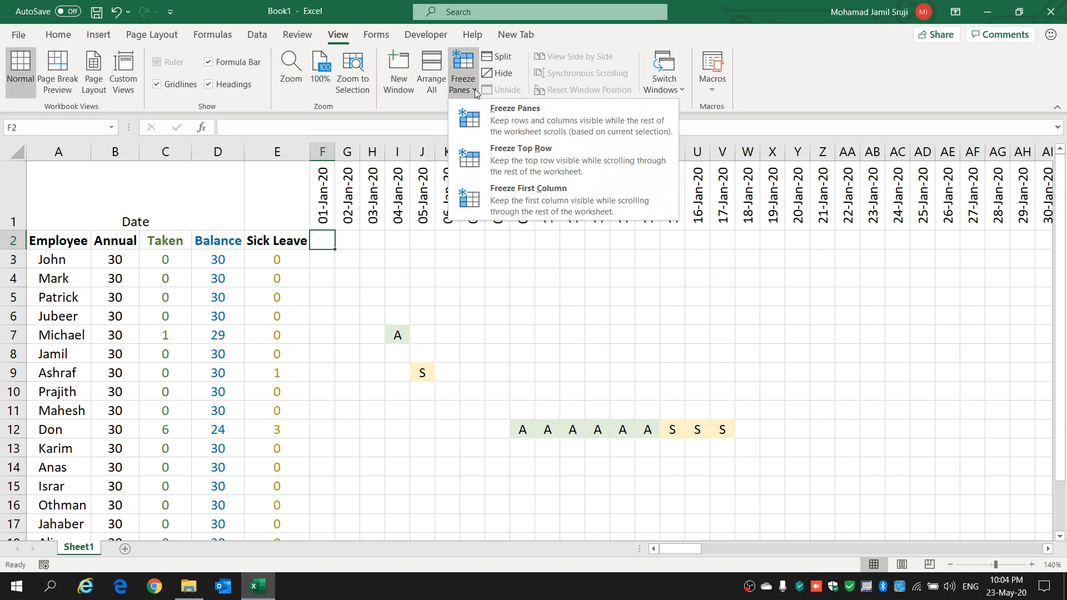
{"action": "left_click", "coordinate": [515, 116]}
{"action": "left_click", "coordinate": [380, 303]}
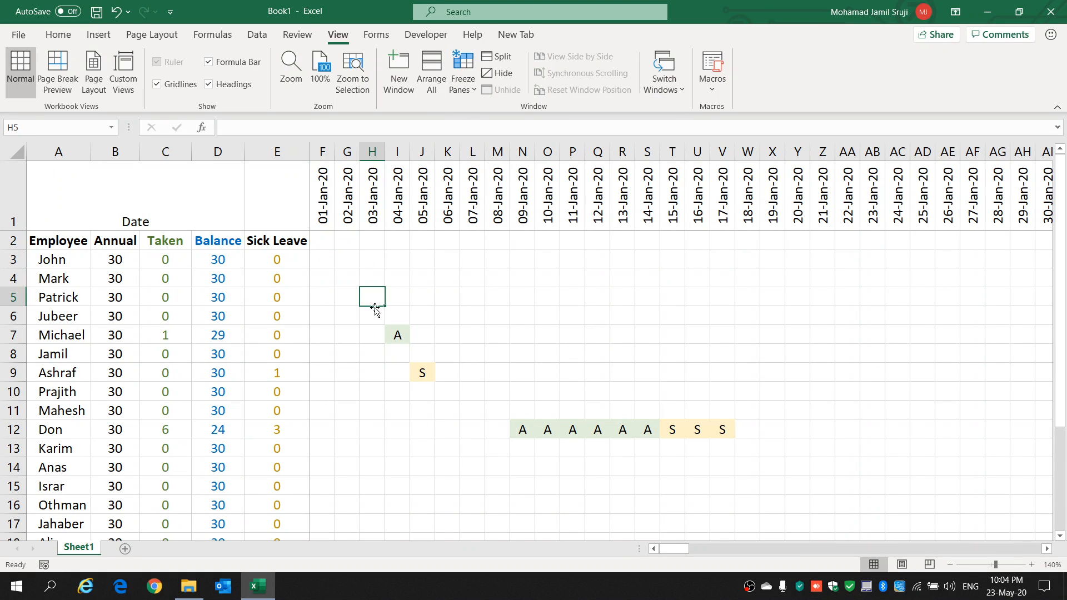
{"action": "scroll", "coordinate": [285, 344], "scroll_direction": "down", "scroll_amount": 3}
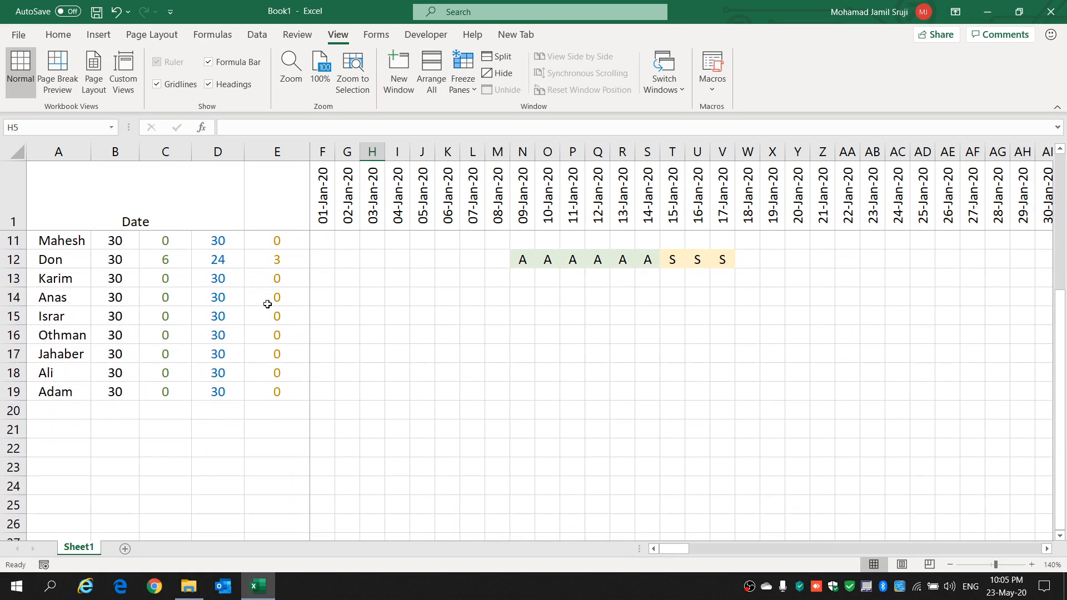
{"action": "scroll", "coordinate": [268, 304], "scroll_direction": "down", "scroll_amount": 1}
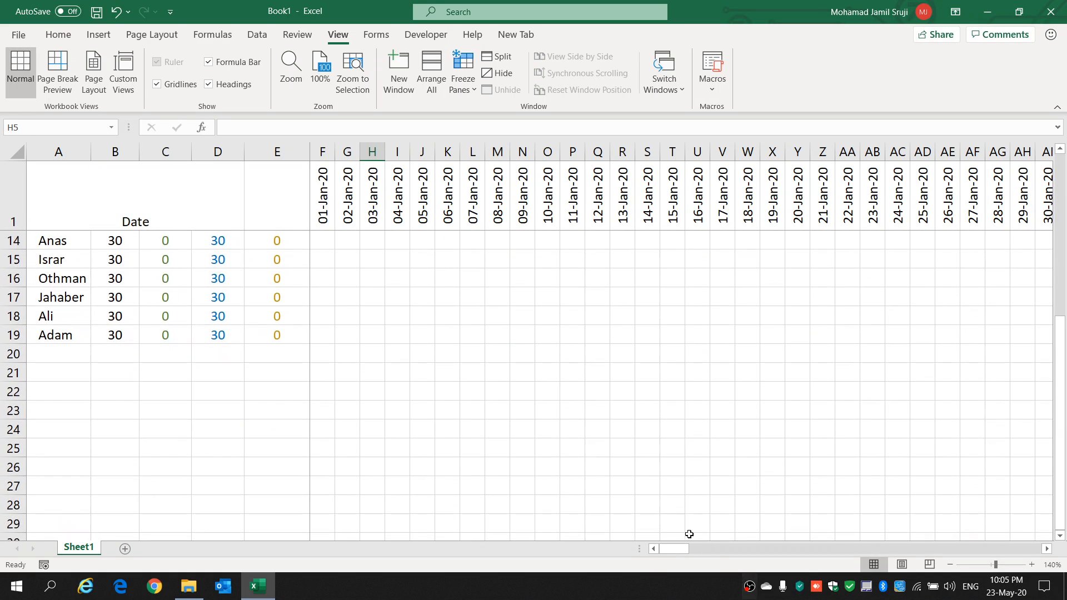
{"action": "scroll", "coordinate": [295, 308], "scroll_direction": "up", "scroll_amount": 4}
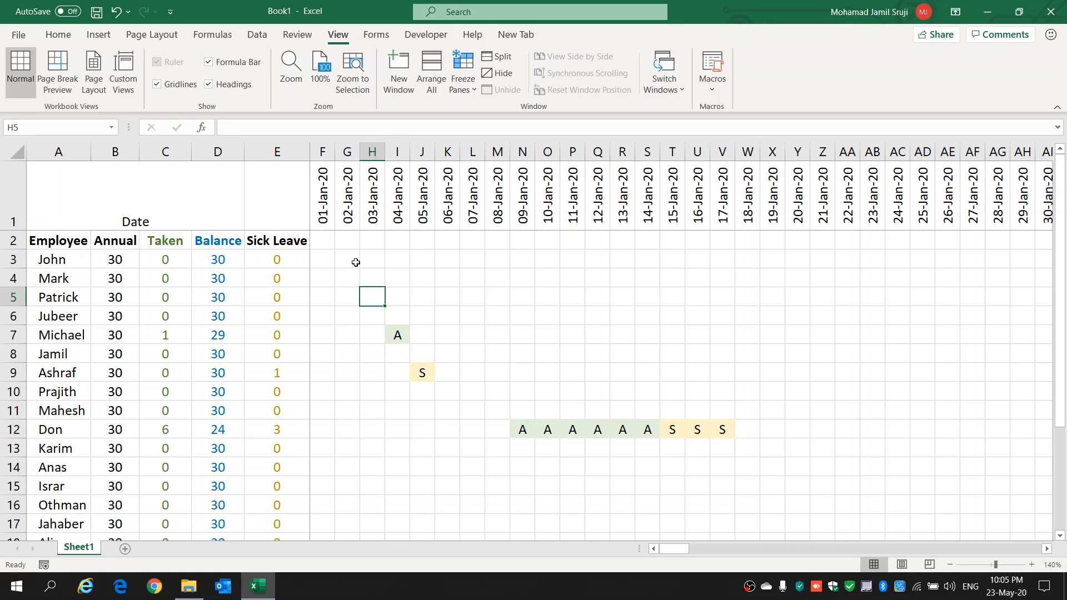
Step: Enter the annual leave code A in CV7 and CW7, for 04-Apr-20 and 05-Apr-20
{"action": "left_click_drag", "start_coordinate": [678, 550], "coordinate": [774, 549]}
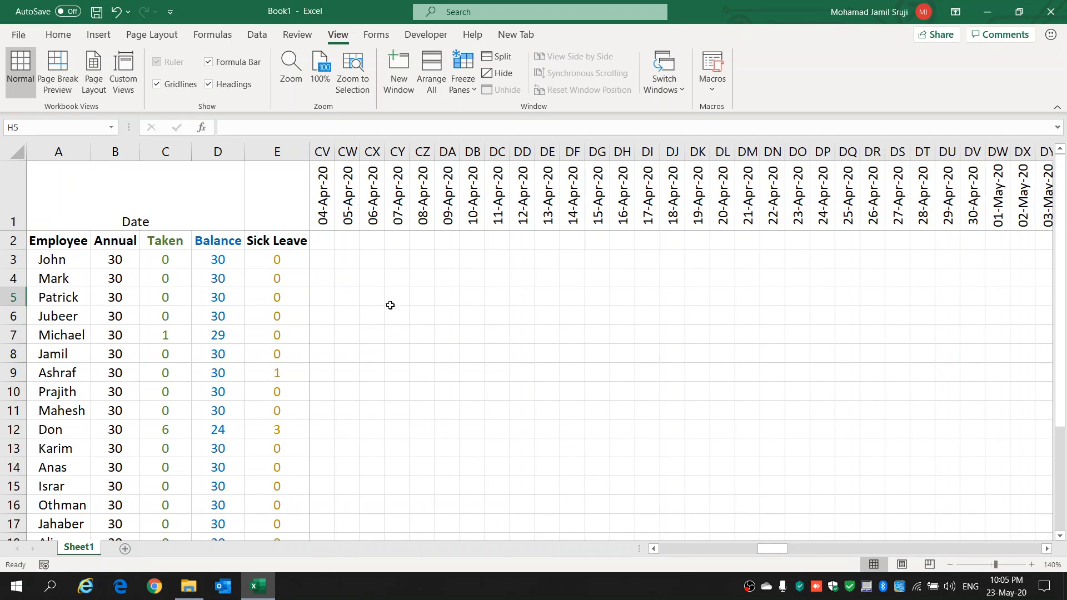
{"action": "left_click", "coordinate": [325, 334]}
{"action": "type", "text": "A"}
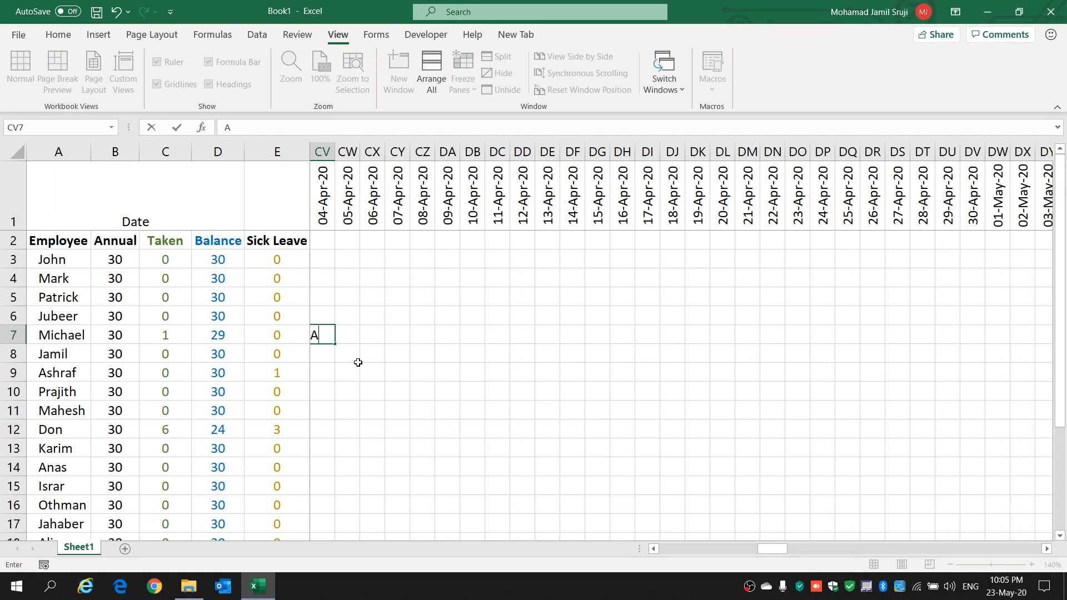
{"action": "left_click", "coordinate": [352, 336]}
{"action": "type", "text": "A"}
{"action": "left_click", "coordinate": [353, 387]}
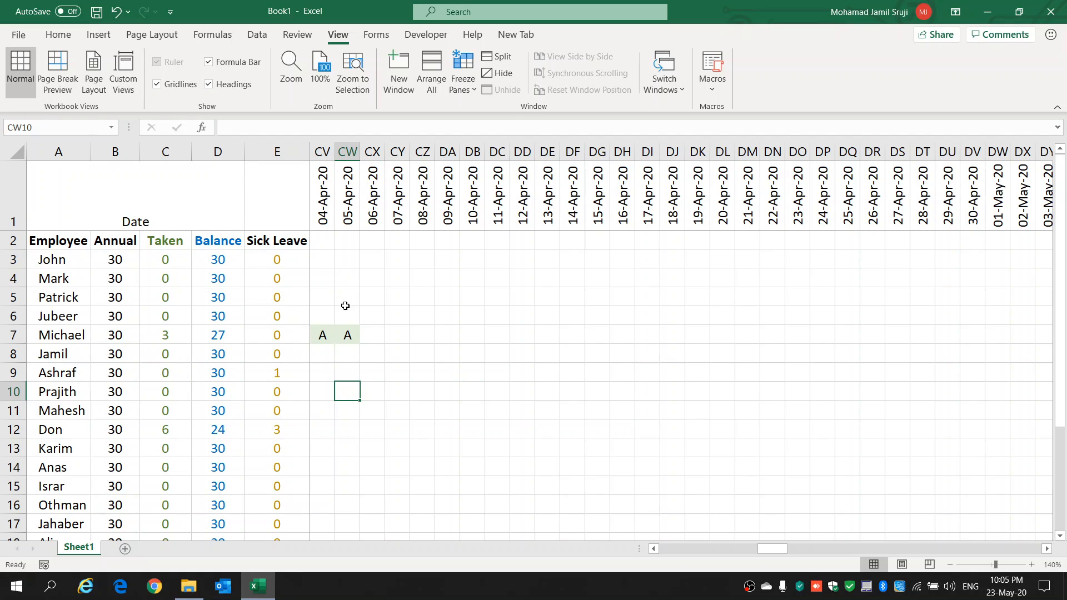
Step: Enter the sick leave code S in CX7 for 06-Apr-20 and highlight that employee's summary cells A7 to E7
{"action": "left_click", "coordinate": [368, 336]}
{"action": "type", "text": "S"}
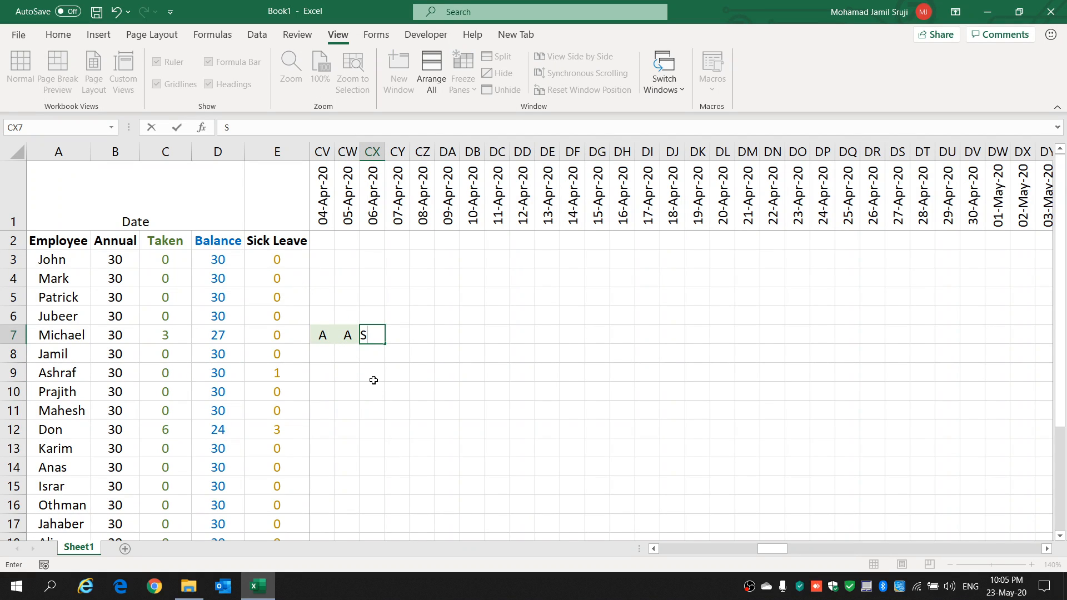
{"action": "left_click", "coordinate": [371, 379]}
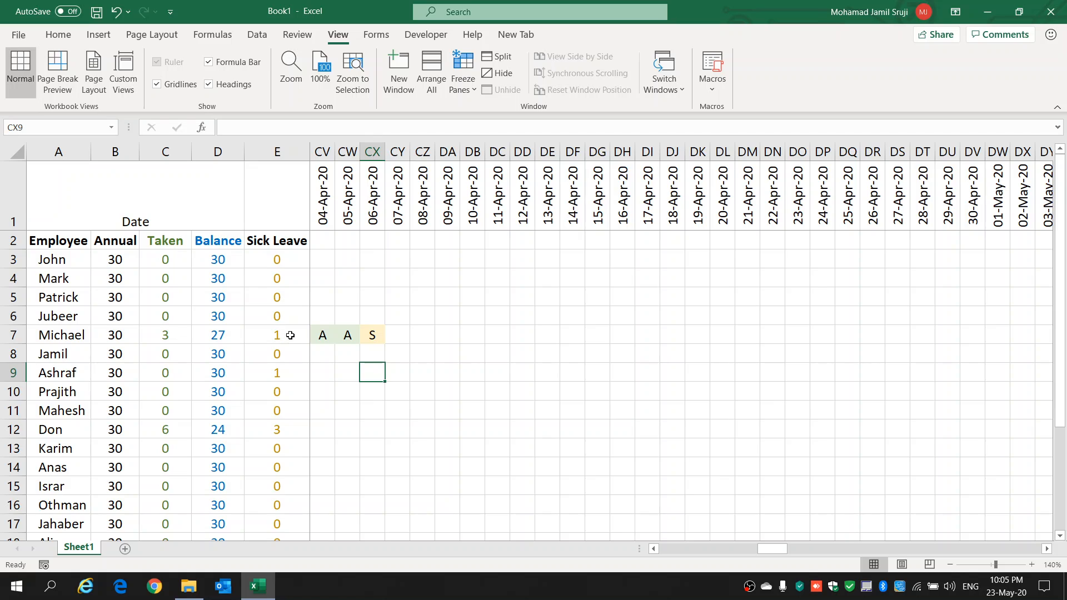
{"action": "left_click_drag", "start_coordinate": [286, 333], "coordinate": [55, 335]}
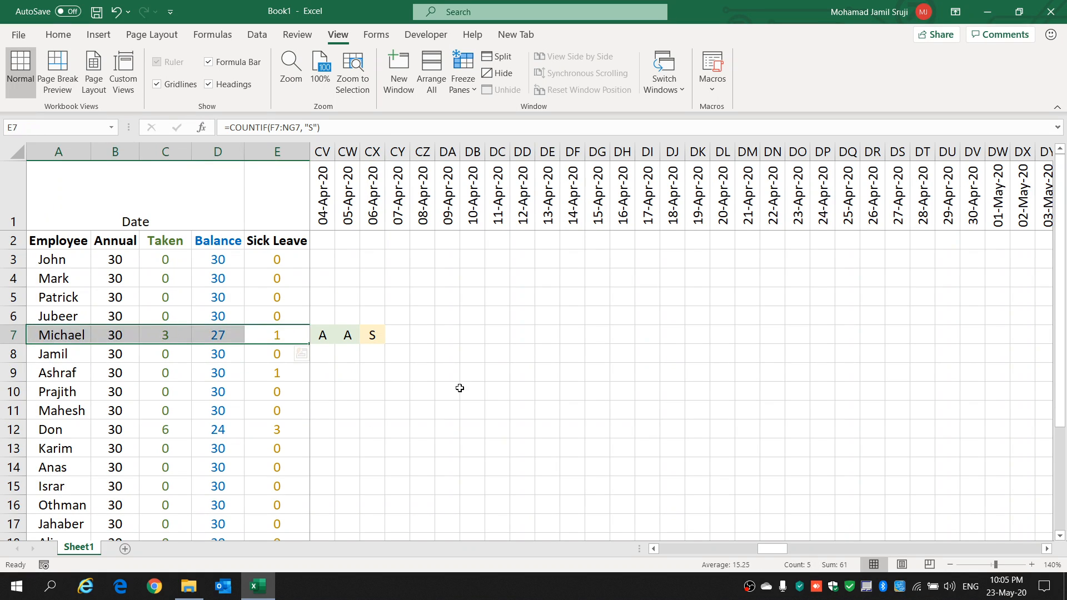
{"action": "left_click", "coordinate": [447, 410]}
Step: Enter the annual leave code A in each cell from L11 to Q11, for 07-Jan-20 through 12-Jan-20
{"action": "left_click_drag", "start_coordinate": [763, 549], "coordinate": [739, 549]}
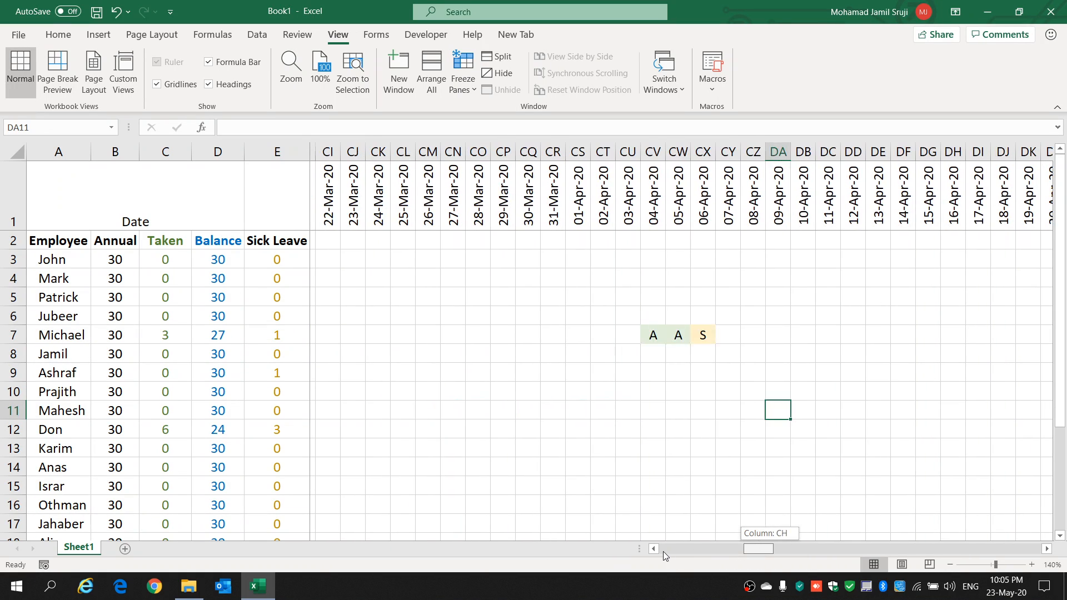
{"action": "left_click_drag", "start_coordinate": [662, 551], "coordinate": [659, 551]}
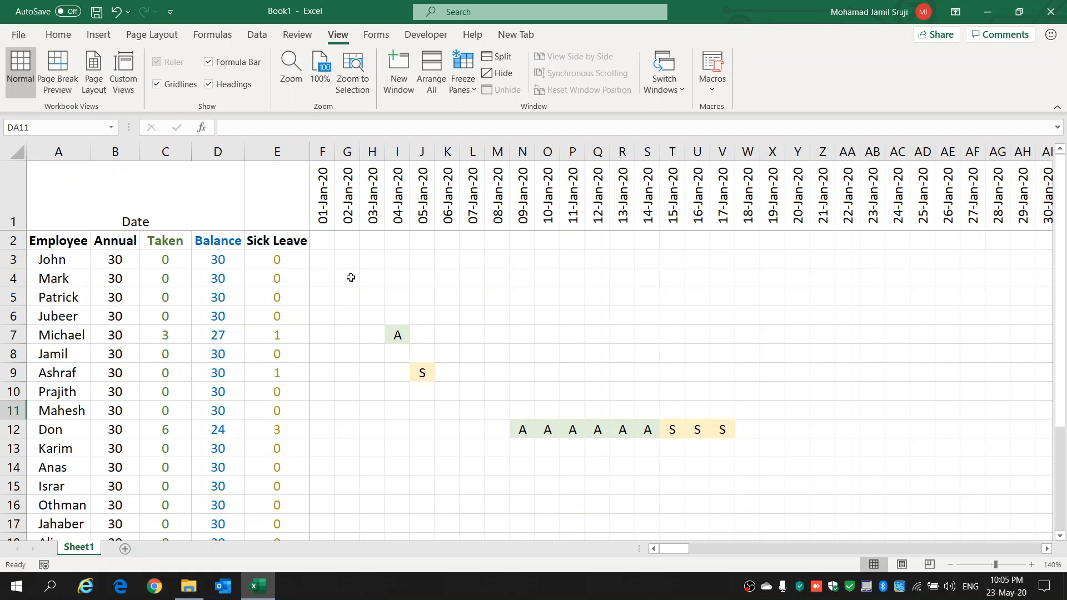
{"action": "scroll", "coordinate": [365, 261], "scroll_direction": "down", "scroll_amount": 2}
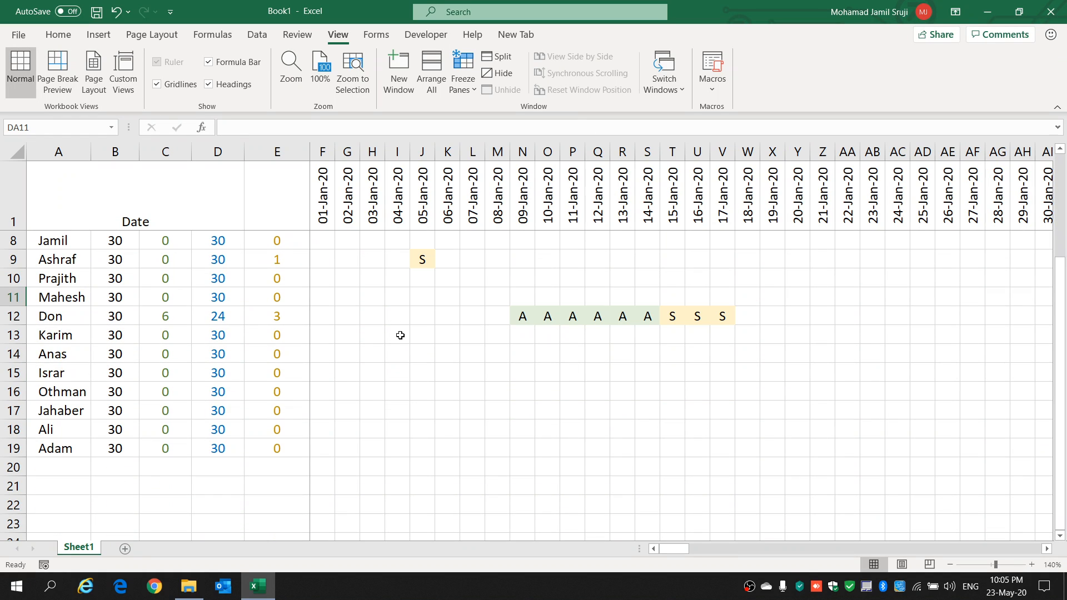
{"action": "scroll", "coordinate": [400, 335], "scroll_direction": "up", "scroll_amount": 2}
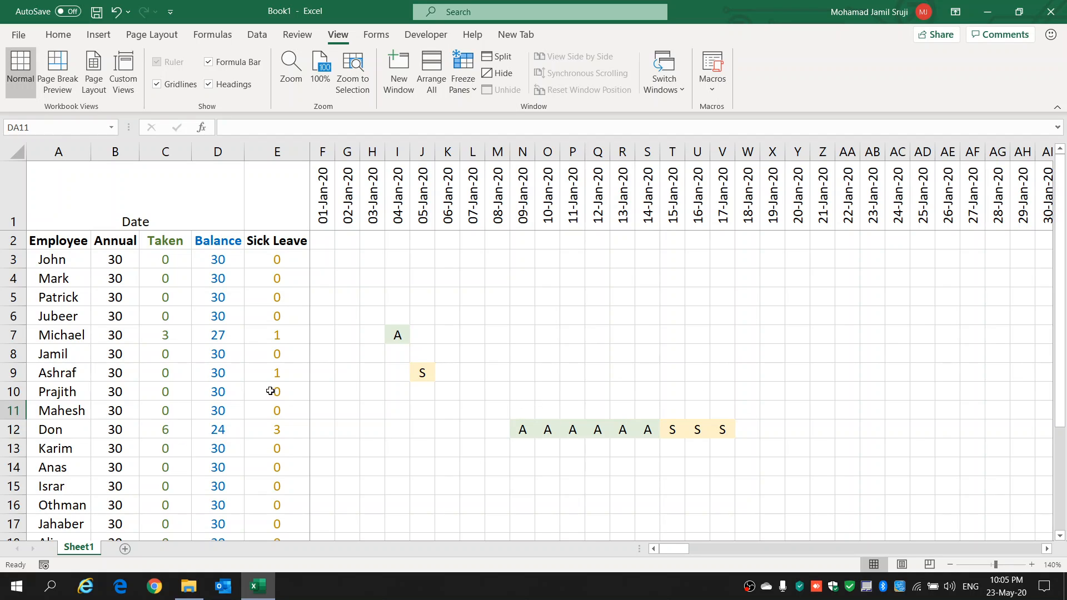
{"action": "left_click", "coordinate": [475, 414]}
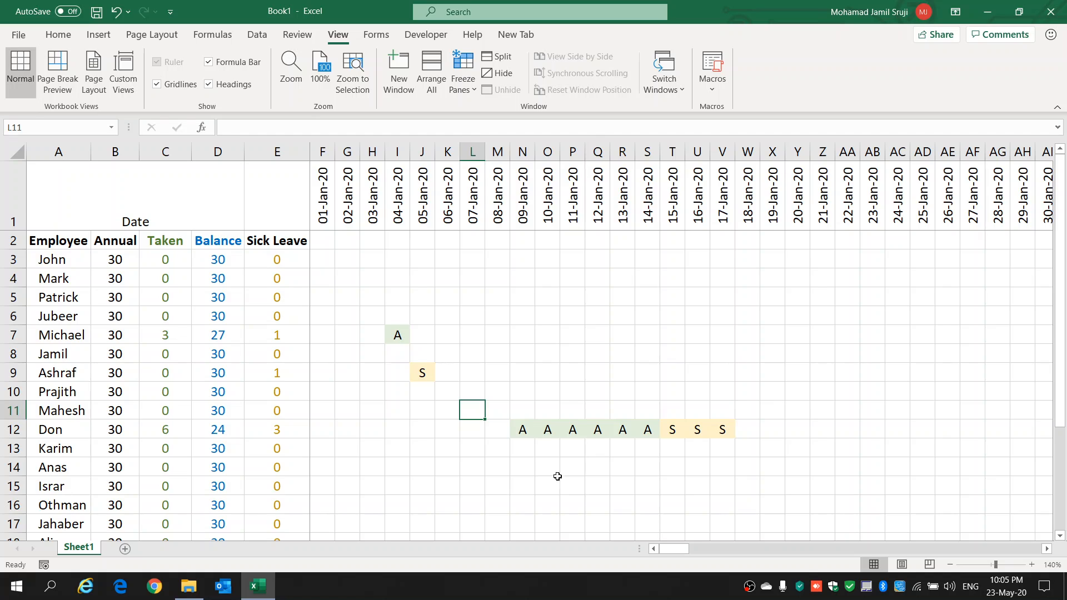
{"action": "type", "text": "A"}
{"action": "left_click", "coordinate": [494, 412]}
{"action": "type", "text": "A"}
{"action": "left_click", "coordinate": [520, 411]}
{"action": "type", "text": "A"}
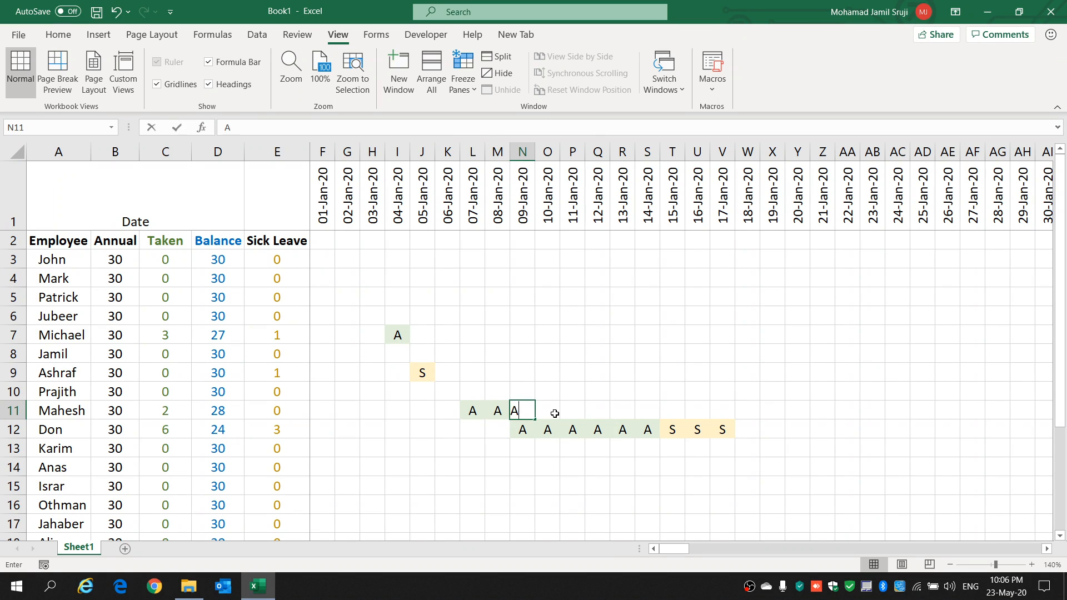
{"action": "left_click", "coordinate": [554, 413]}
{"action": "type", "text": "A"}
{"action": "left_click", "coordinate": [576, 410]}
{"action": "type", "text": "A"}
{"action": "left_click", "coordinate": [600, 410]}
{"action": "type", "text": "A"}
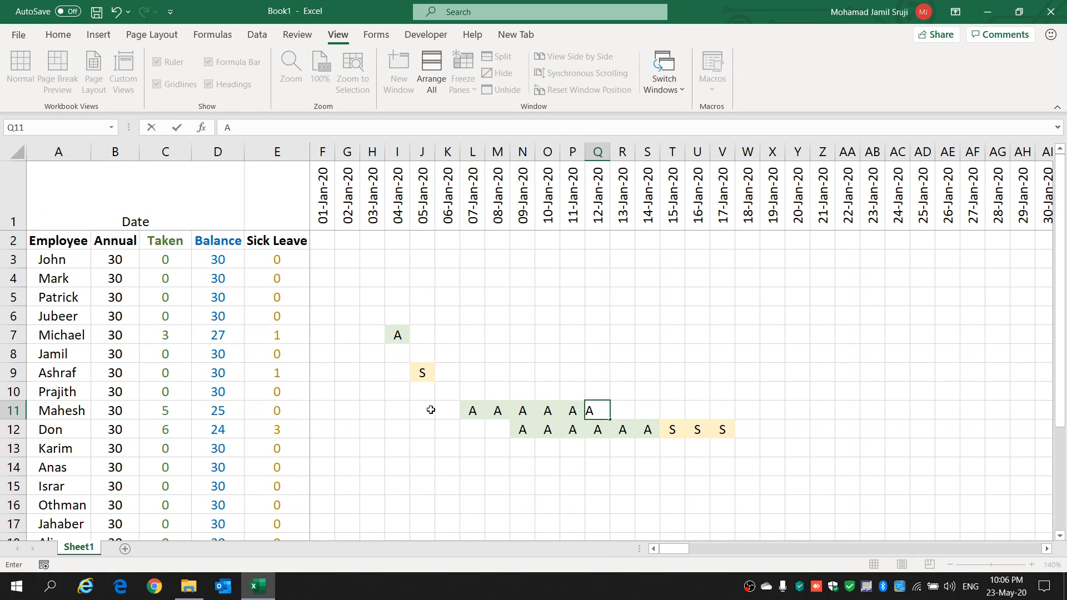
Step: Extend the row 11 leave backwards by entering A in J11 and K11, for 05-Jan-20 and 06-Jan-20
{"action": "left_click", "coordinate": [431, 410]}
{"action": "type", "text": "A"}
{"action": "left_click", "coordinate": [447, 412]}
{"action": "type", "text": "A"}
{"action": "left_click", "coordinate": [446, 446]}
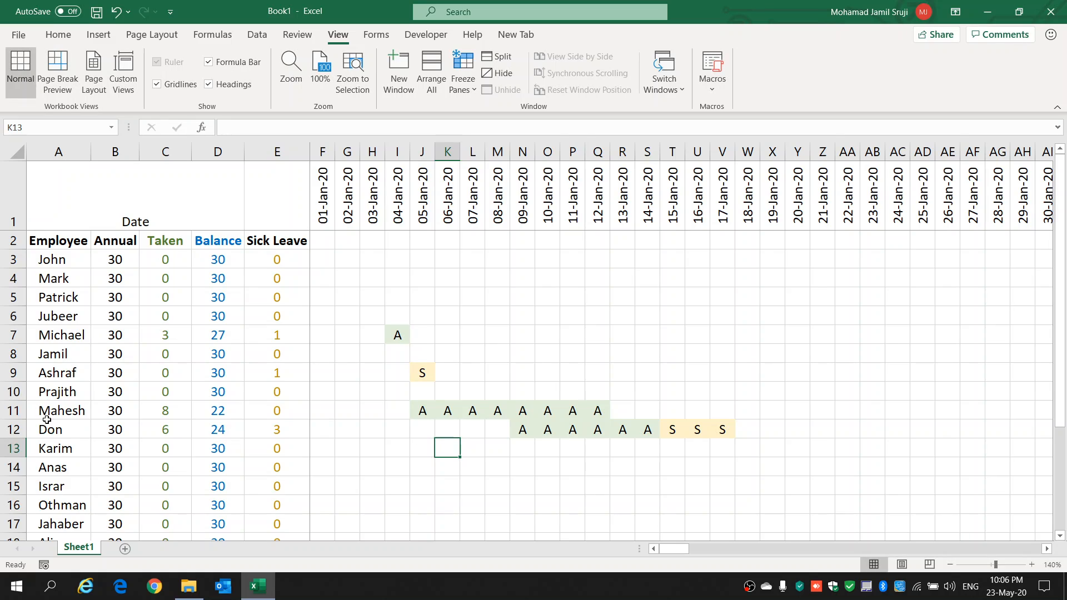
Step: Highlight the employee names in A11 and A12 and compare their overlapping annual leave dates from 09-Jan-20 to 12-Jan-20
{"action": "left_click_drag", "start_coordinate": [62, 407], "coordinate": [69, 428]}
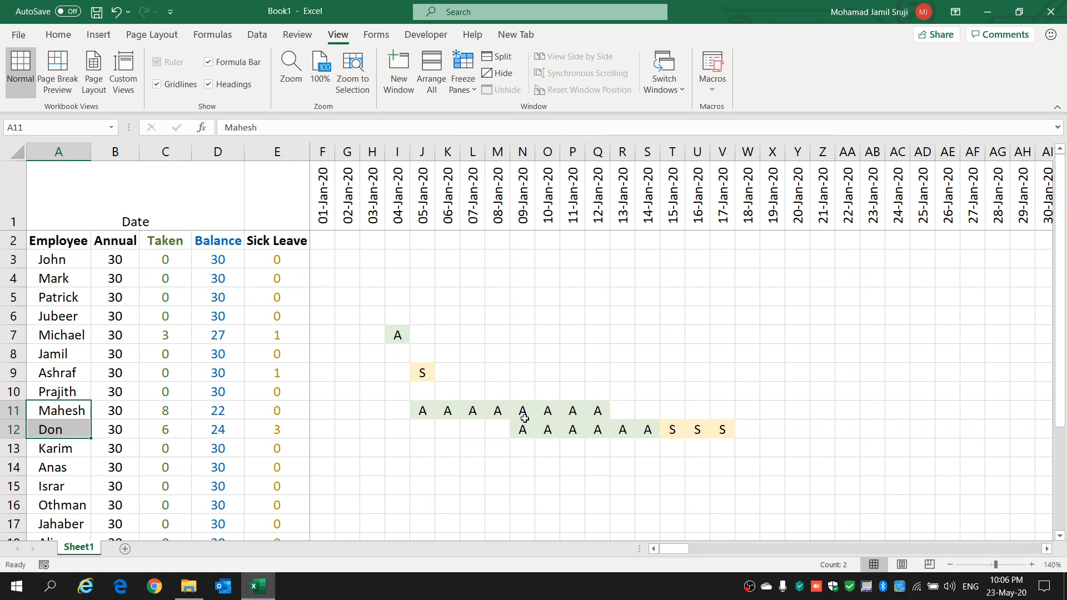
{"action": "left_click_drag", "start_coordinate": [522, 424], "coordinate": [598, 378]}
{"action": "left_click", "coordinate": [463, 449]}
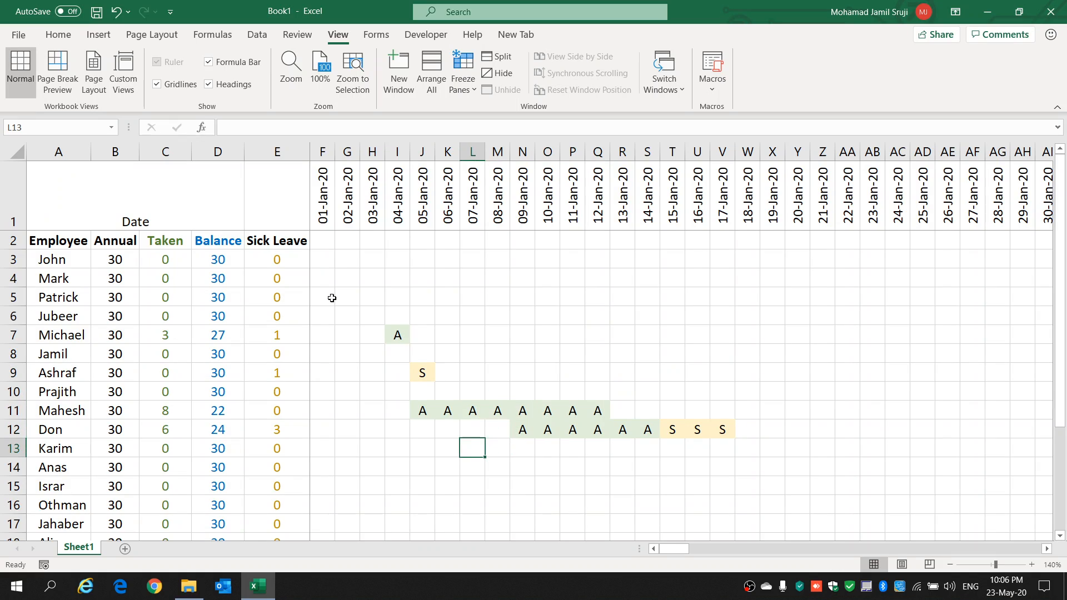